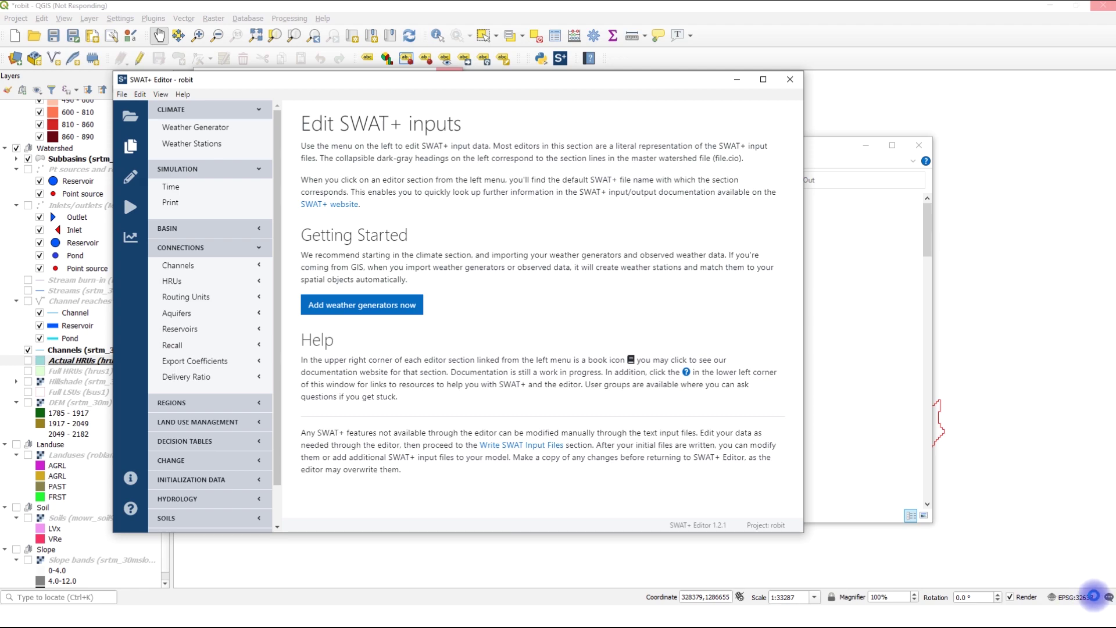
- Turn on daily printing for channel_sd in the Simulation Print settings and save the changes
{"action": "left_click", "coordinate": [830, 154]}
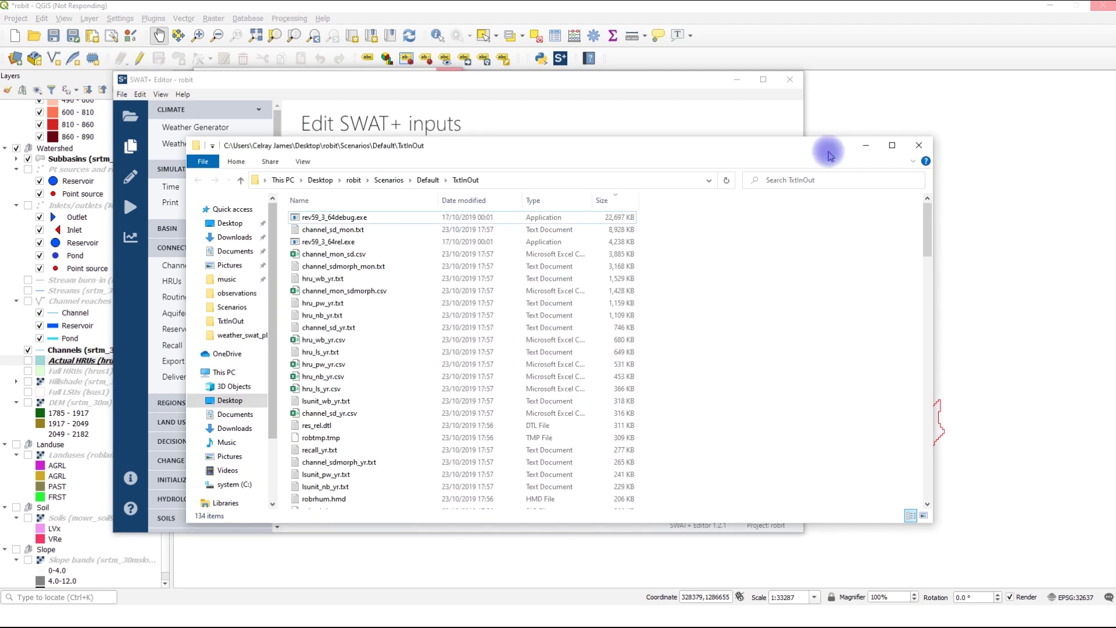
{"action": "left_click_drag", "start_coordinate": [592, 153], "coordinate": [714, 134]}
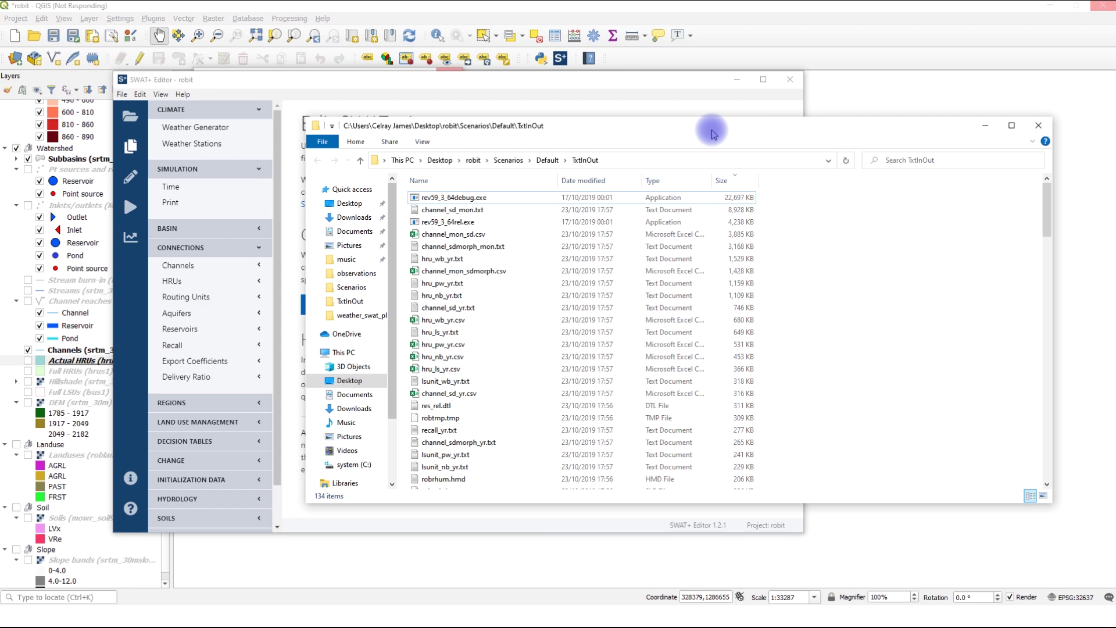
{"action": "left_click", "coordinate": [198, 204]}
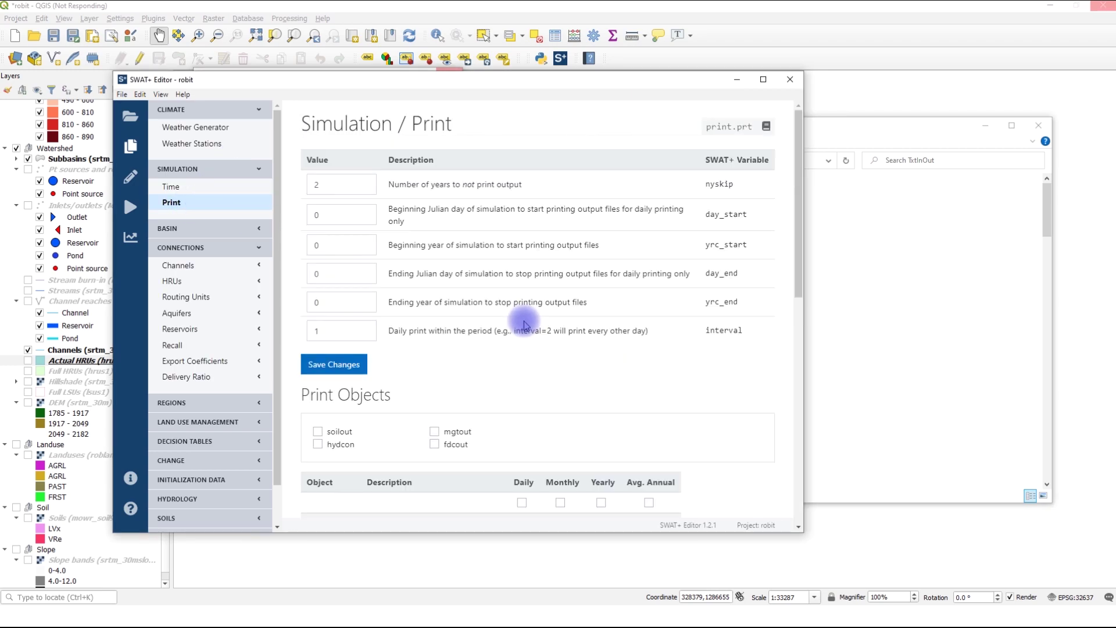
{"action": "scroll", "coordinate": [524, 325], "scroll_direction": "down", "scroll_amount": 10}
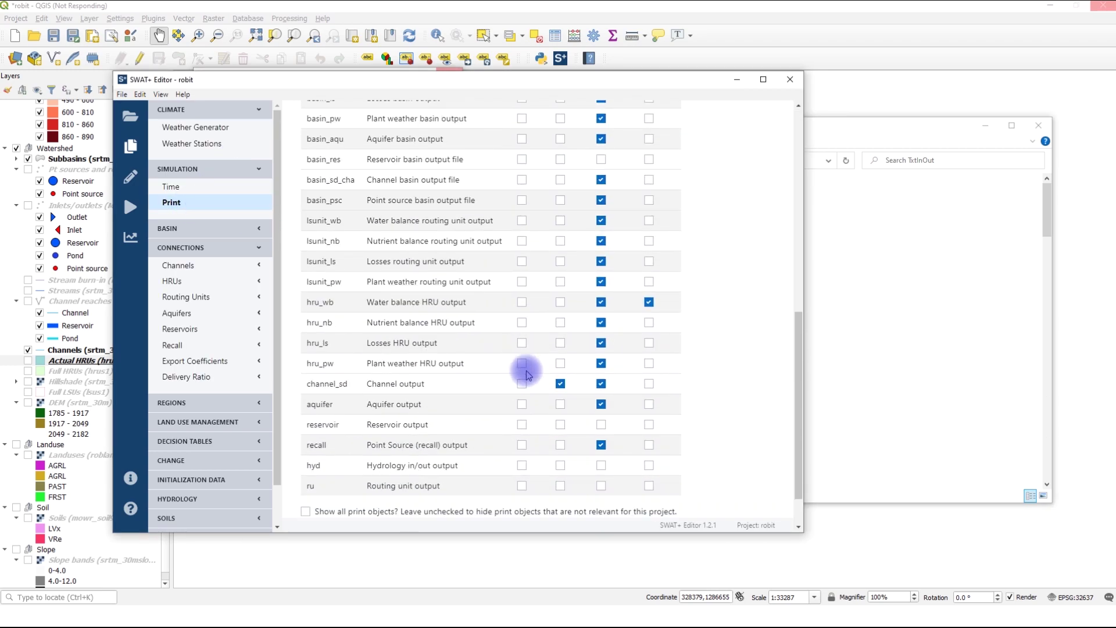
{"action": "left_click", "coordinate": [522, 384]}
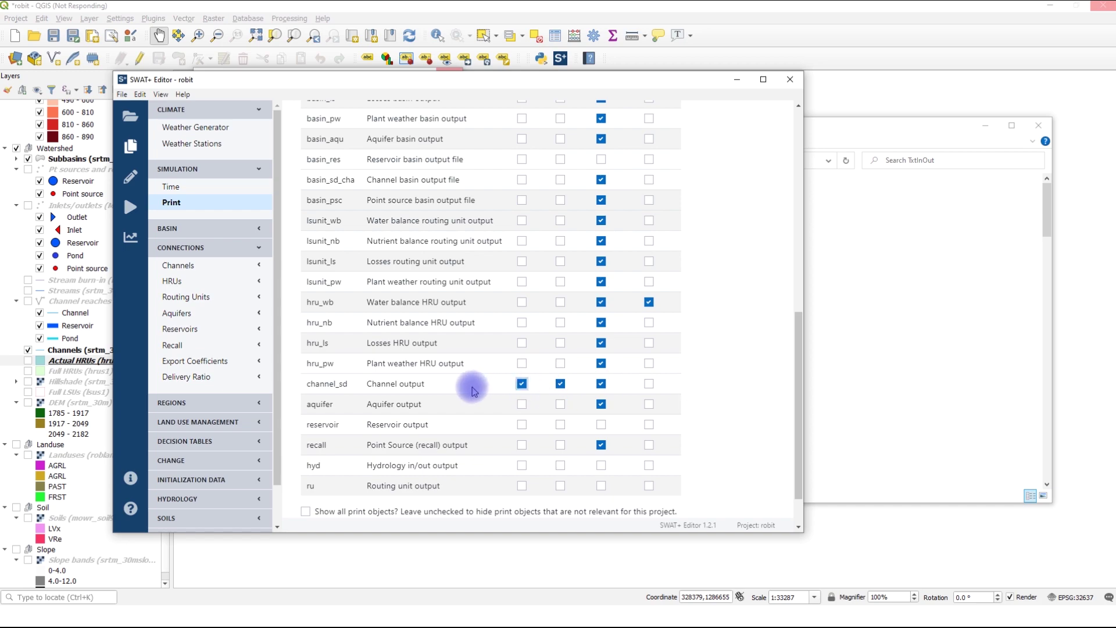
{"action": "scroll", "coordinate": [472, 391], "scroll_direction": "down", "scroll_amount": 1}
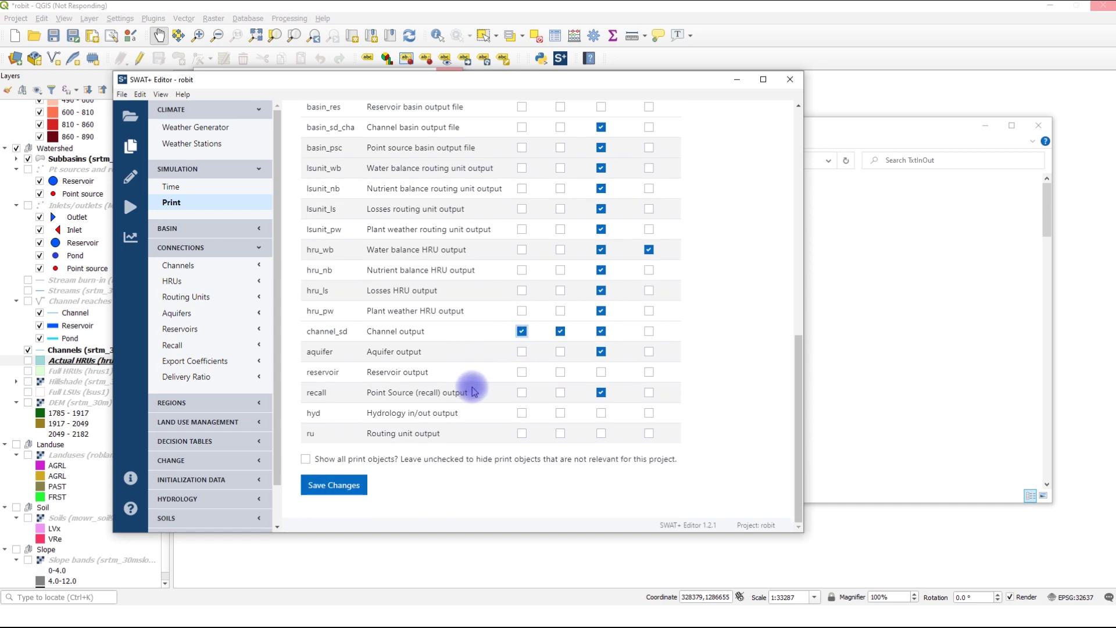
{"action": "left_click", "coordinate": [327, 486]}
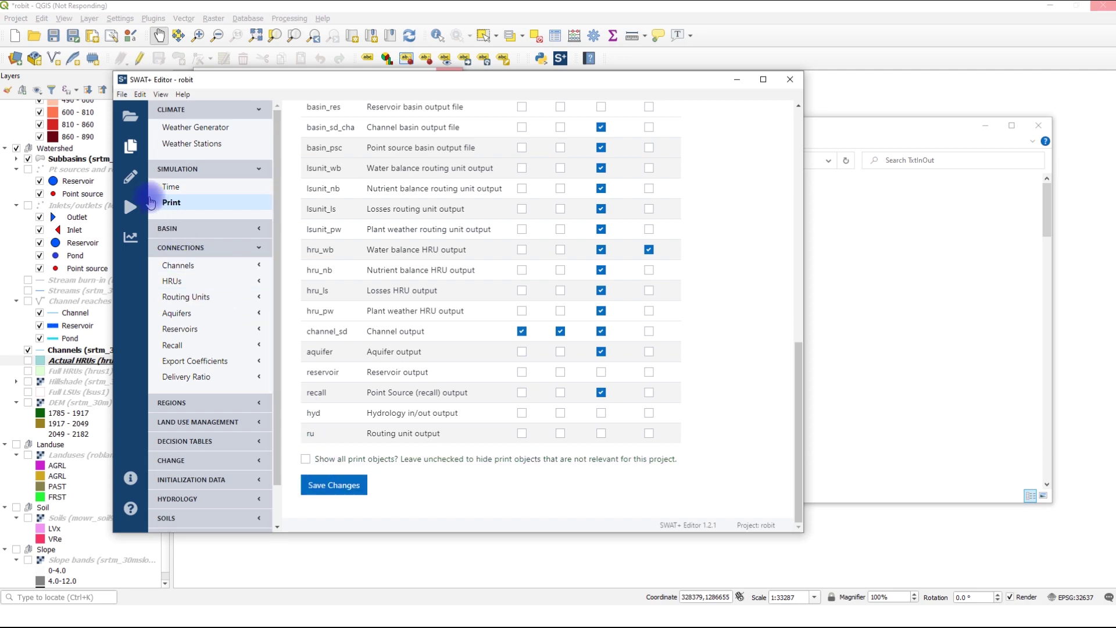
- Save and write all SWAT+ input files to TxtInOut, confirming the overwrite, then open Run SWAT+
{"action": "left_click", "coordinate": [130, 177]}
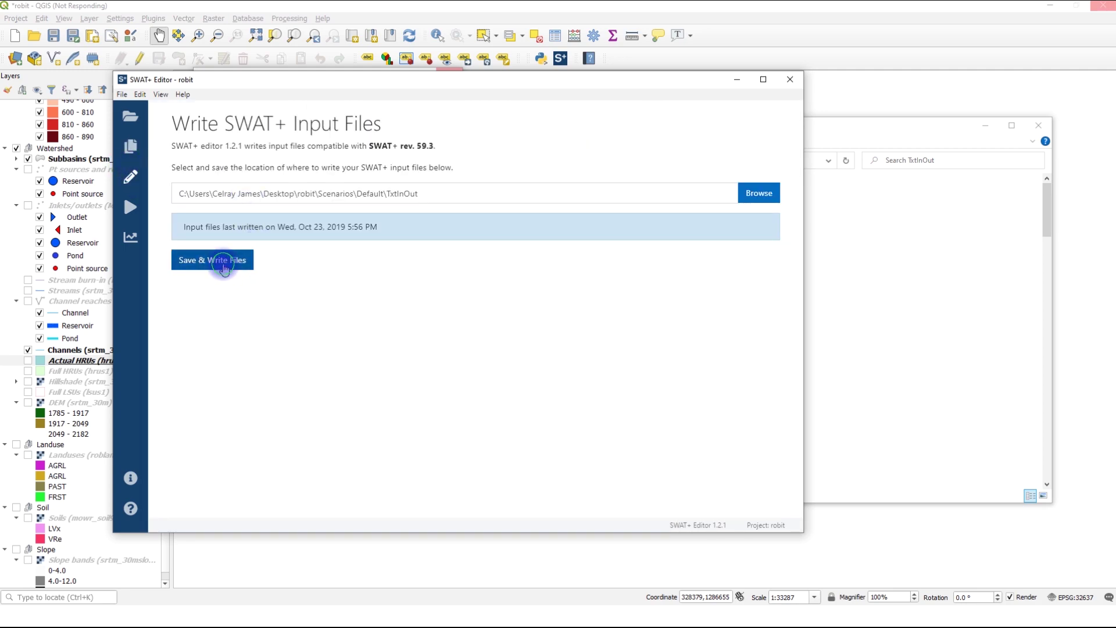
{"action": "left_click", "coordinate": [223, 260]}
{"action": "left_click", "coordinate": [576, 215]}
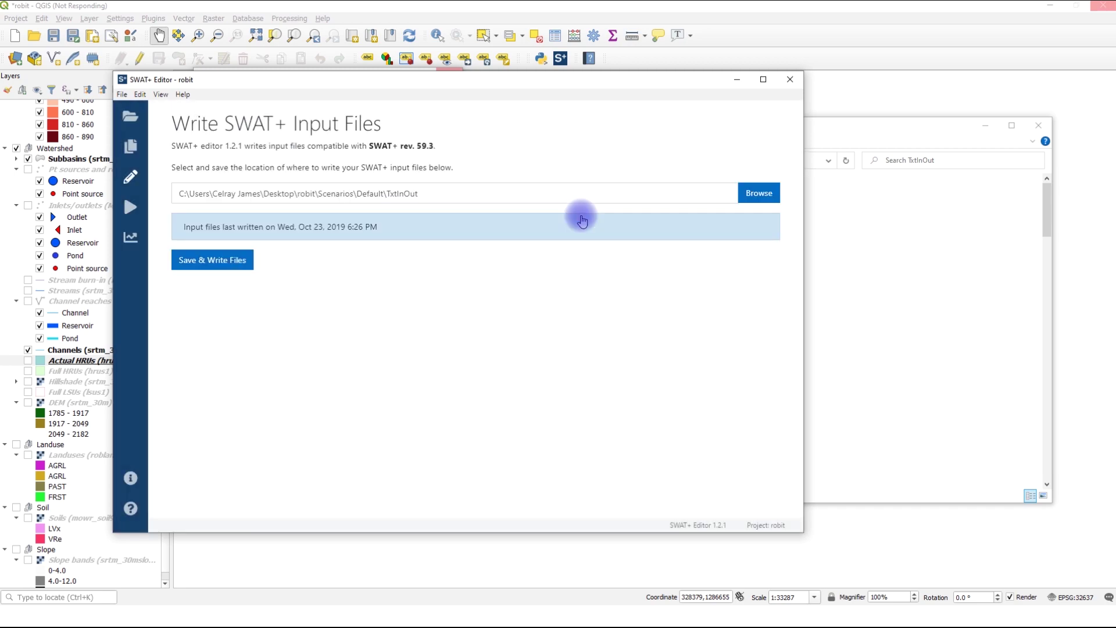
{"action": "left_click", "coordinate": [130, 207]}
{"action": "left_click", "coordinate": [204, 198]}
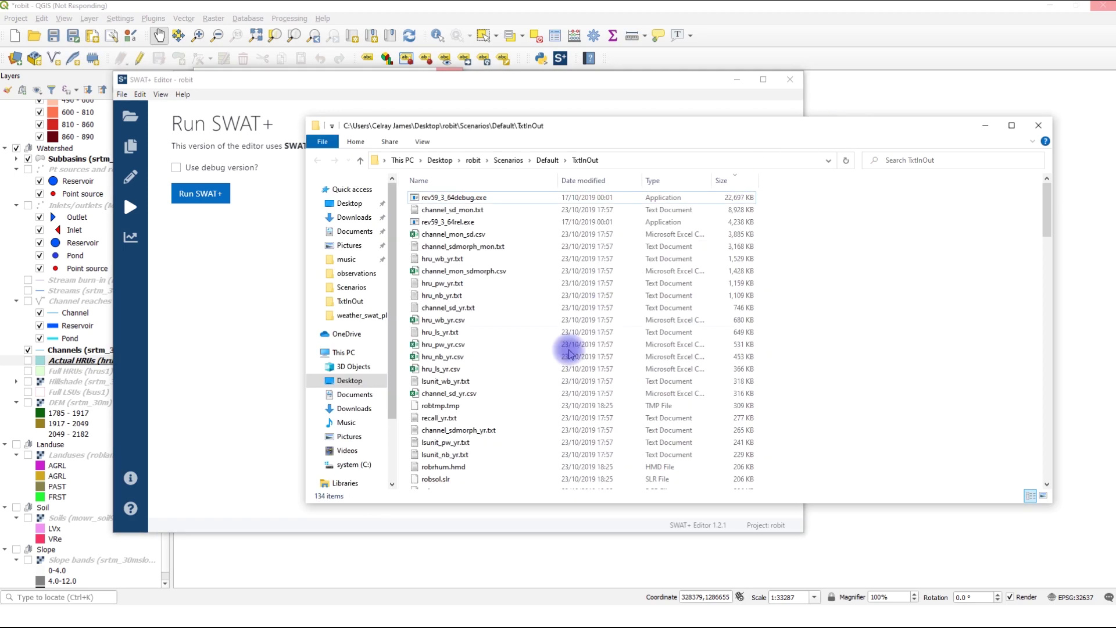
- Change csvout from n to y in print.prt, save it and close Notepad
{"action": "left_click", "coordinate": [471, 393]}
{"action": "type", "text": "pe"}
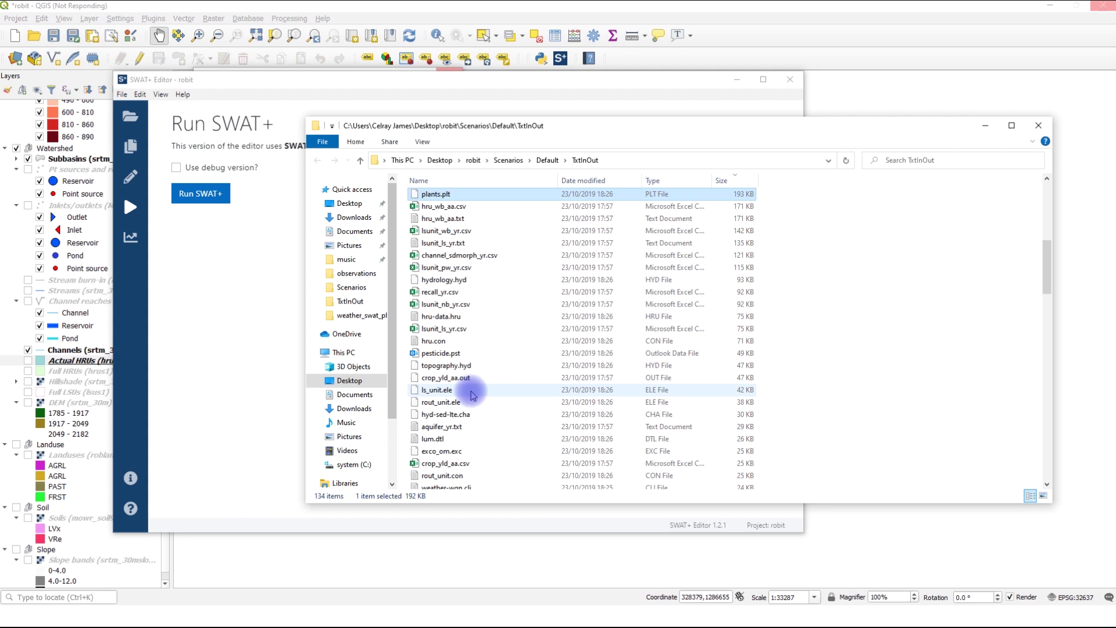
{"action": "type", "text": "pr"}
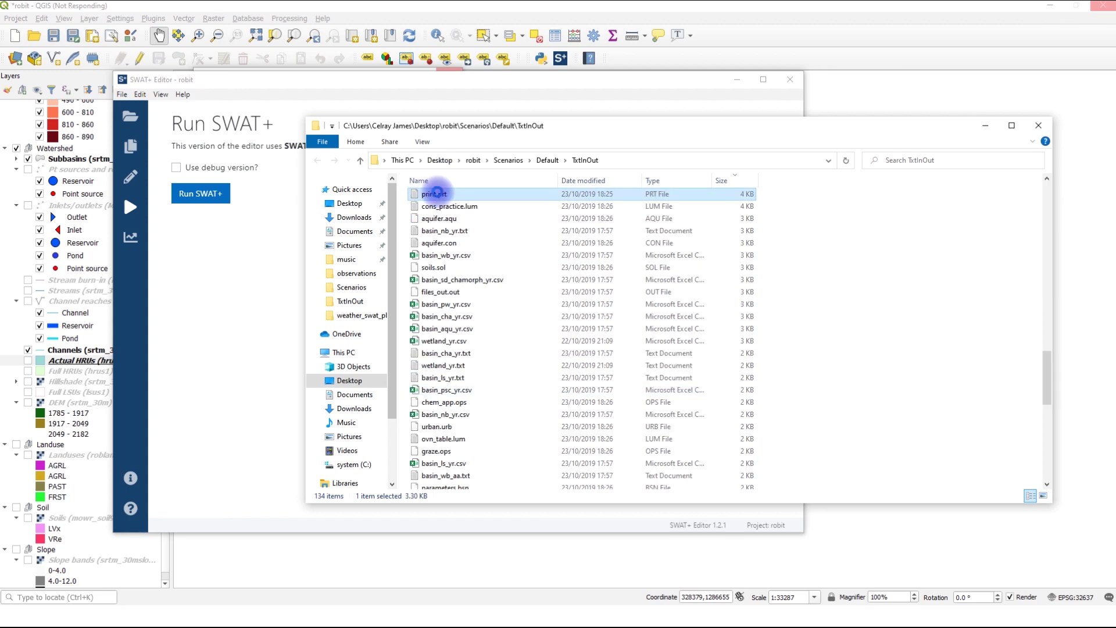
{"action": "double_click", "coordinate": [437, 192]}
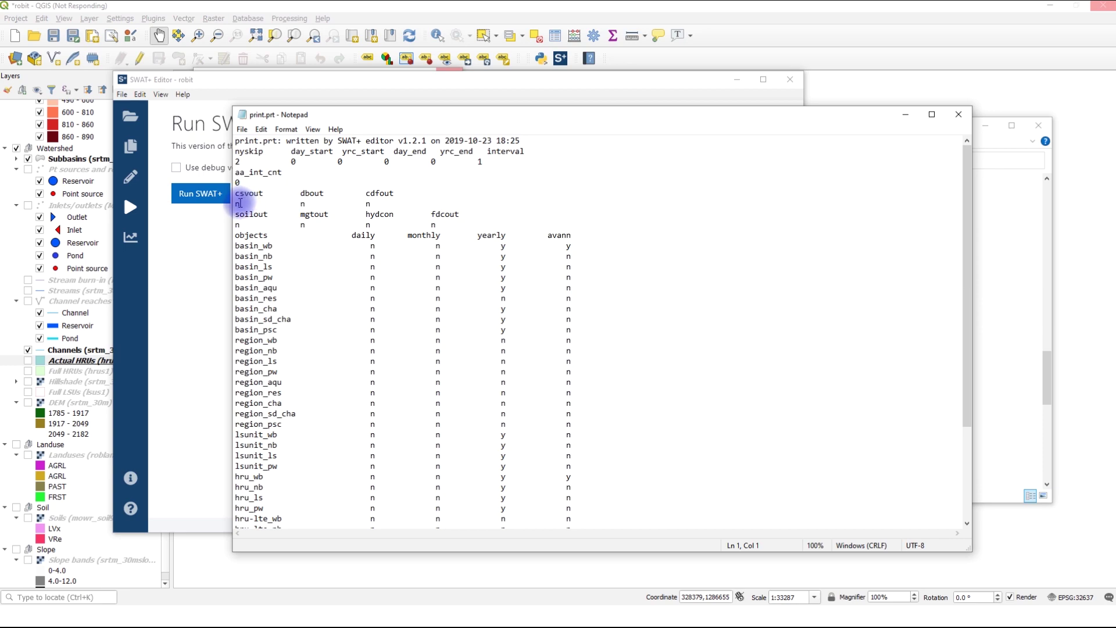
{"action": "double_click", "coordinate": [239, 204]}
{"action": "type", "text": "y"}
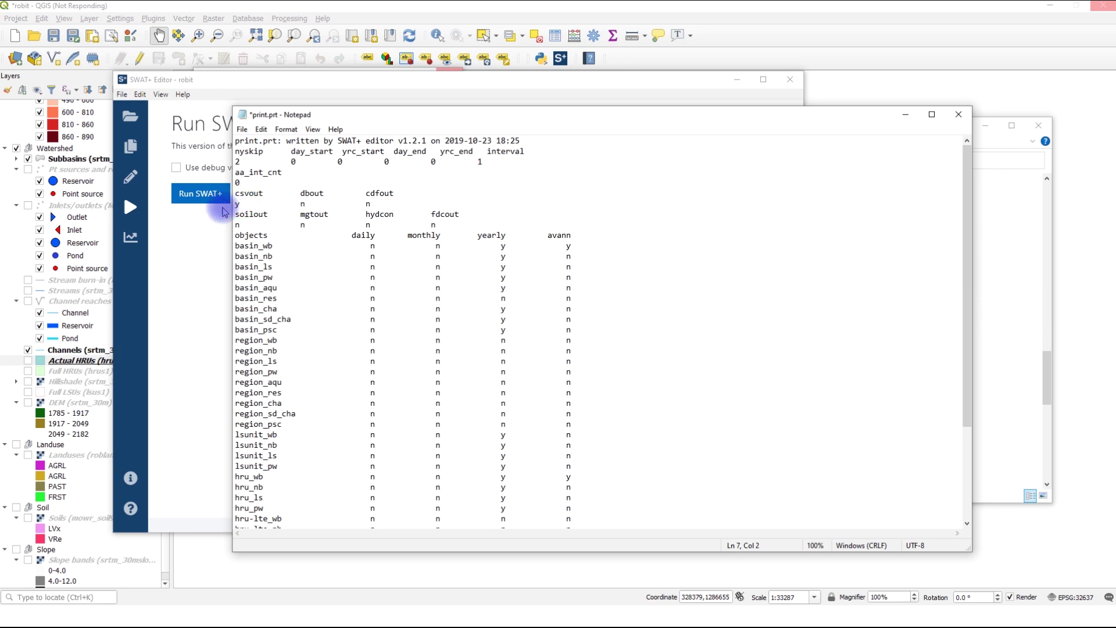
{"action": "key", "text": "ctrl+s"}
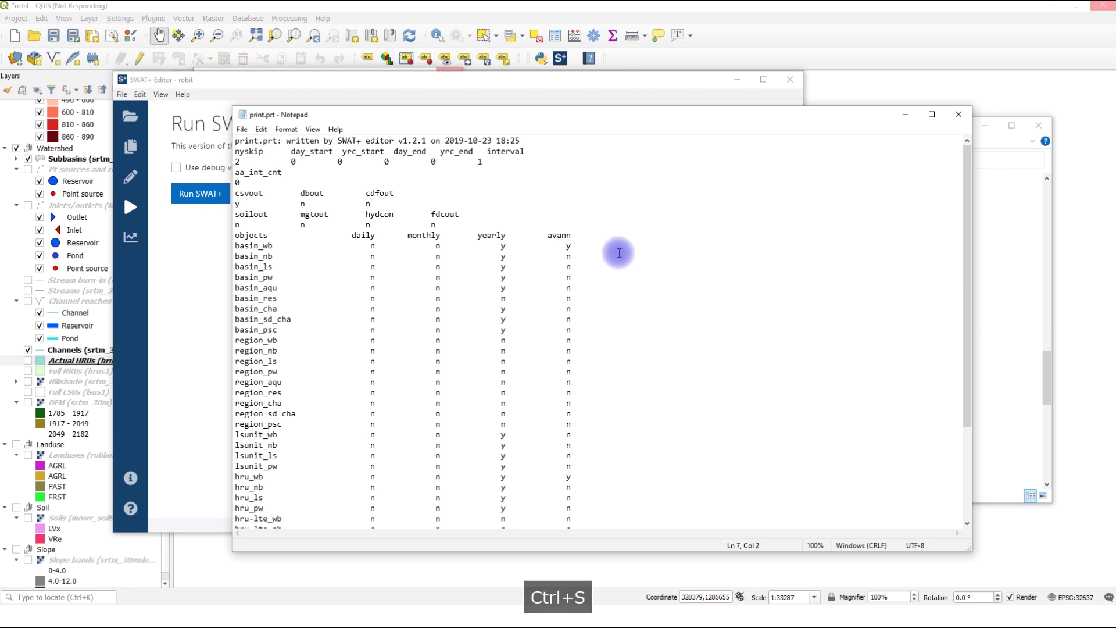
{"action": "left_click", "coordinate": [958, 114]}
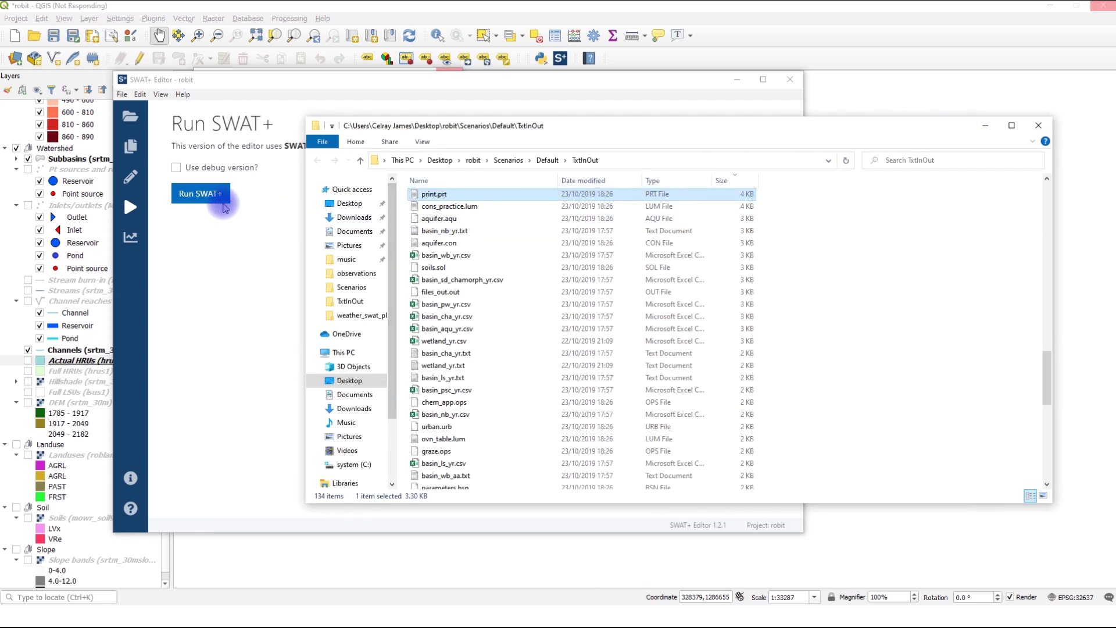
- Run the SWAT+ simulation for 1990–2000 until execution completes successfully
{"action": "left_click", "coordinate": [205, 194]}
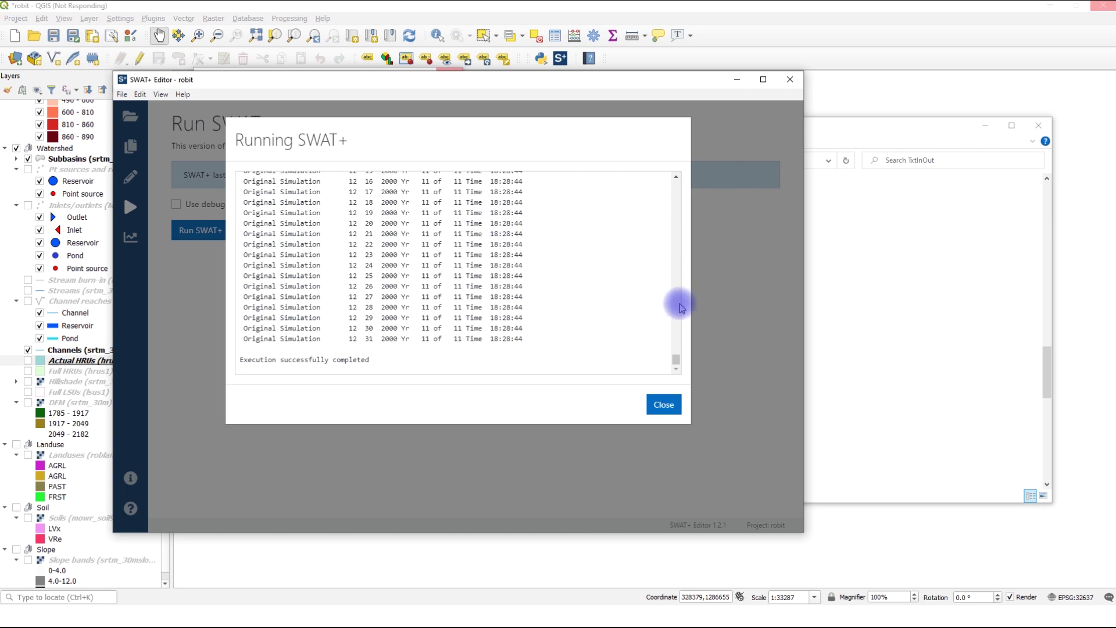
- Open channel_sd_day.csv from the TxtInOut folder in Excel
{"action": "left_click", "coordinate": [662, 405]}
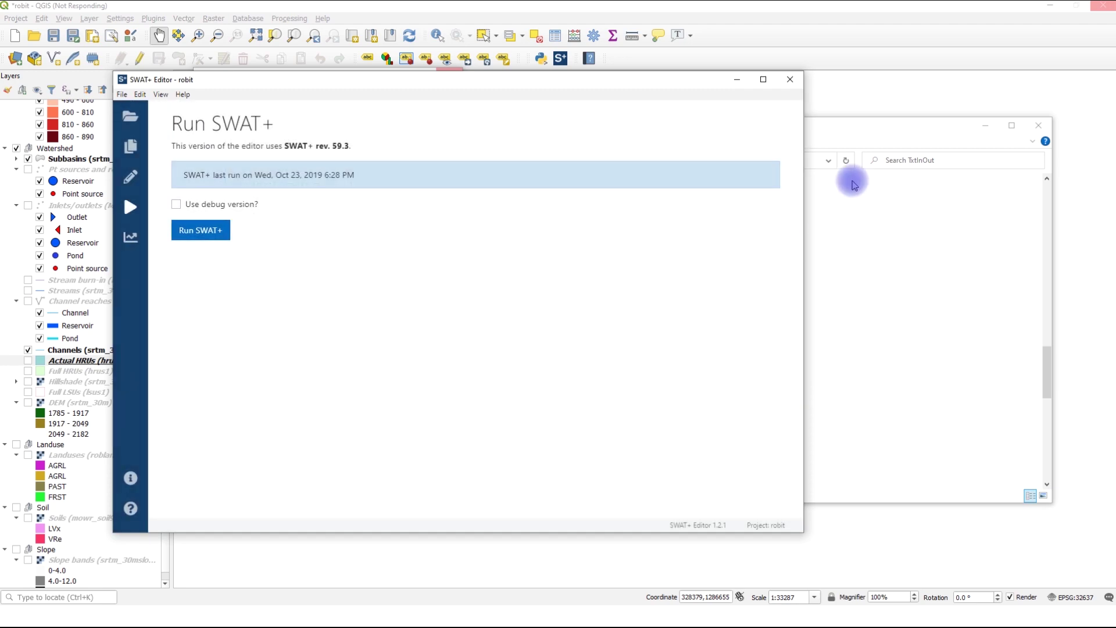
{"action": "left_click", "coordinate": [875, 135]}
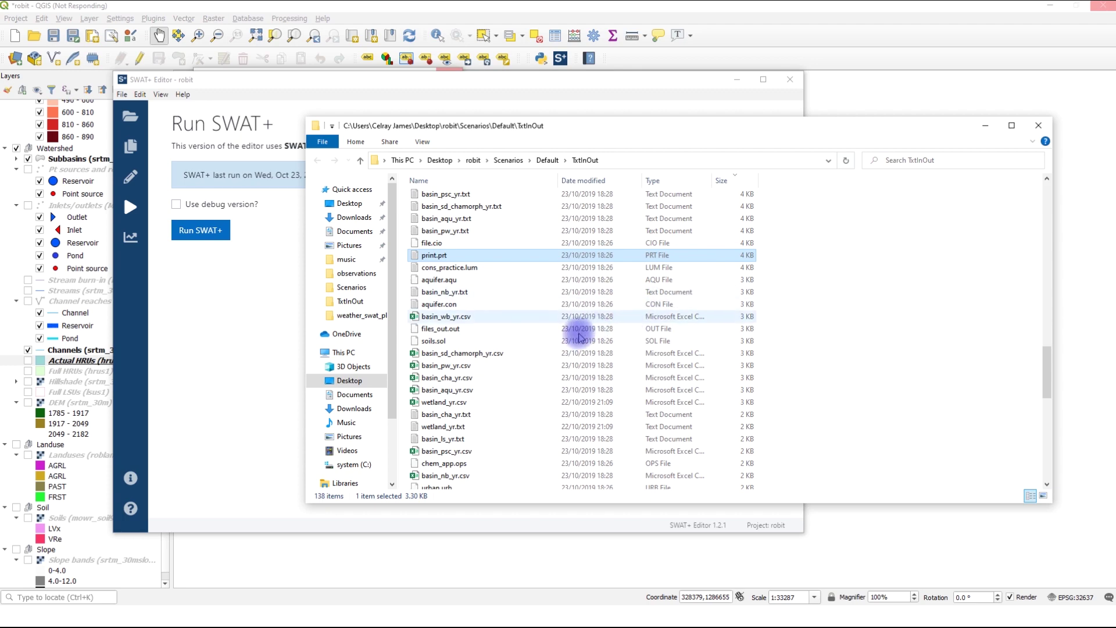
{"action": "left_click", "coordinate": [467, 366]}
{"action": "key", "text": "c"}
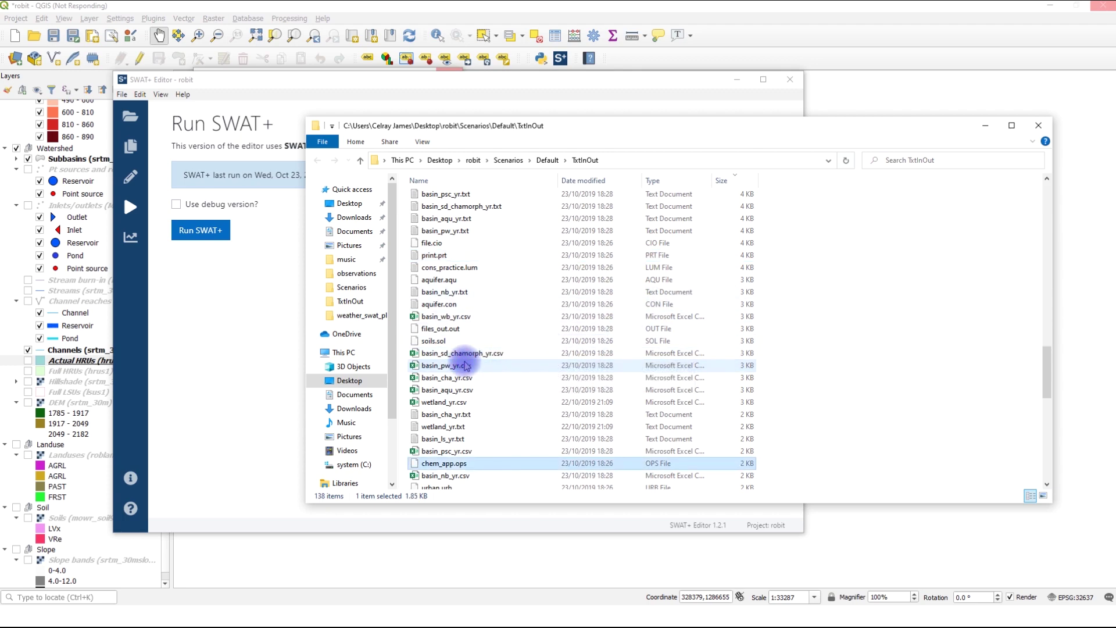
{"action": "key", "text": "c"}
{"action": "key", "text": "c"}
{"action": "key", "text": "c"}
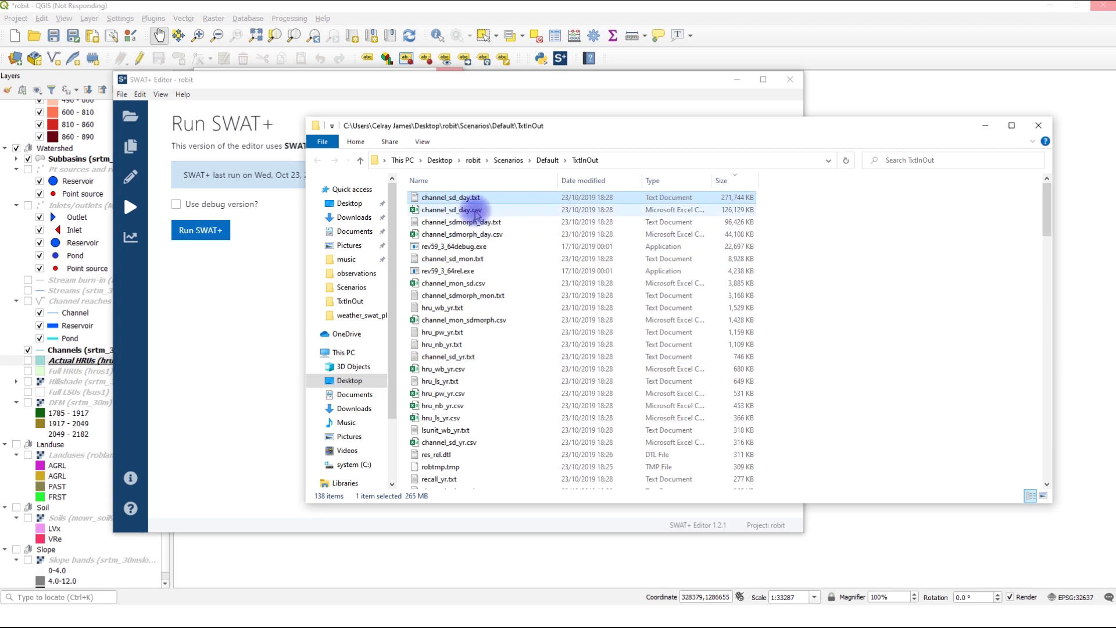
{"action": "double_click", "coordinate": [477, 214]}
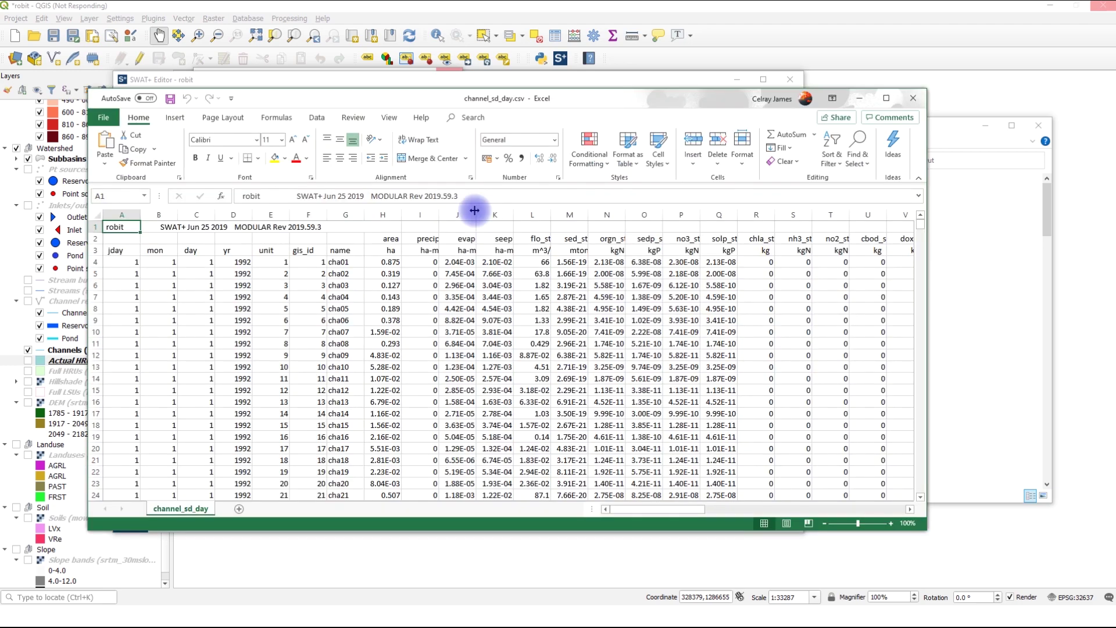
- Maximize the workbook and widen columns to locate the flo_out column
{"action": "left_click", "coordinate": [886, 98]}
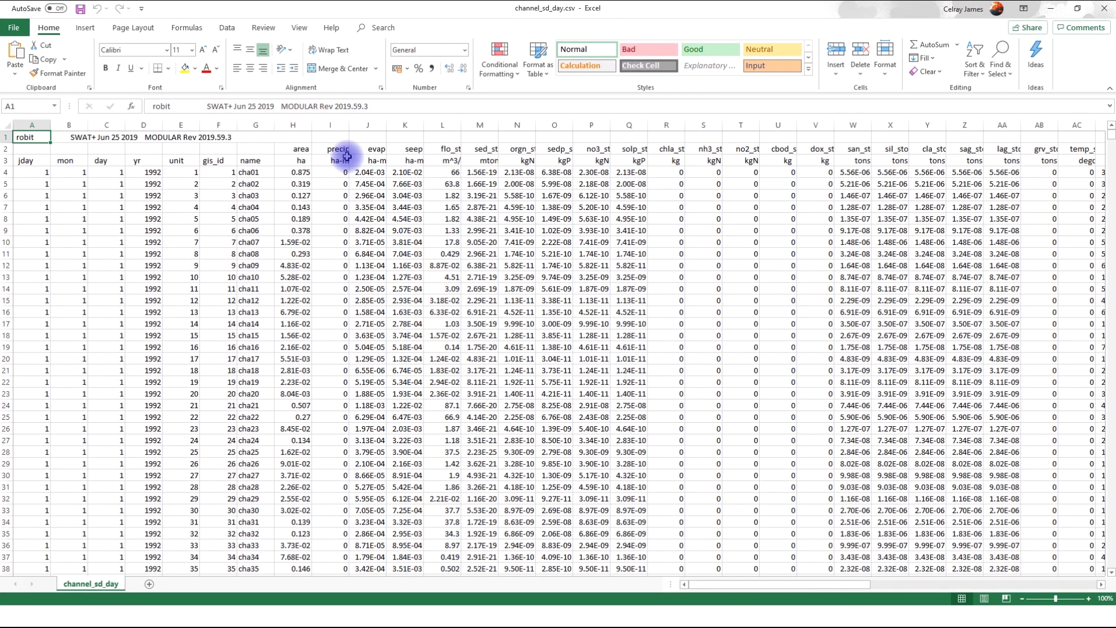
{"action": "left_click_drag", "start_coordinate": [462, 124], "coordinate": [486, 126]}
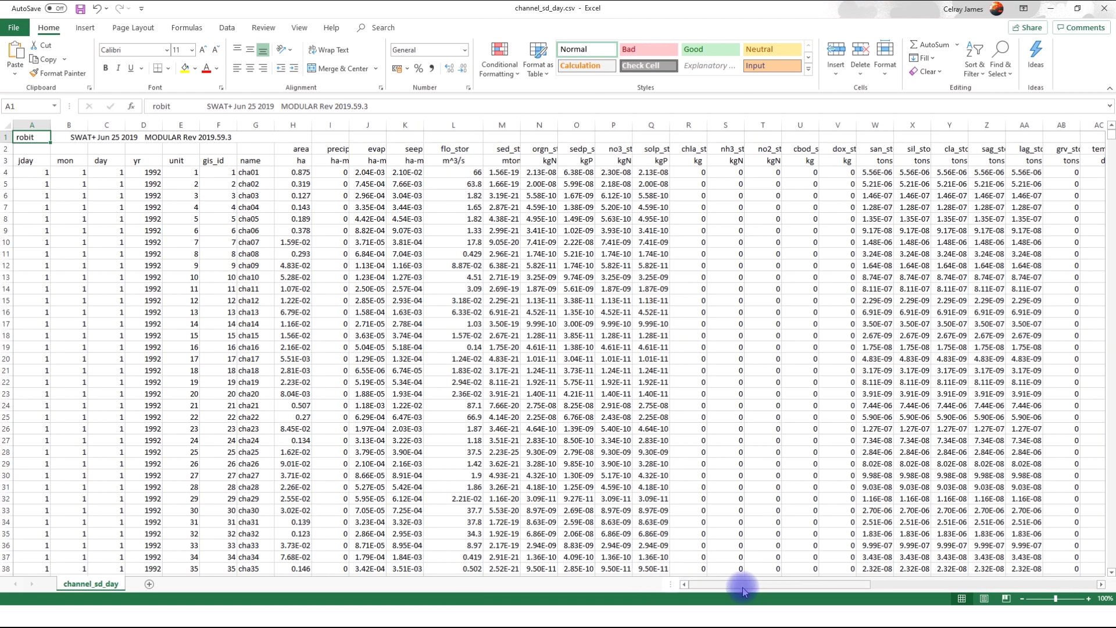
{"action": "left_click_drag", "start_coordinate": [743, 584], "coordinate": [953, 602]}
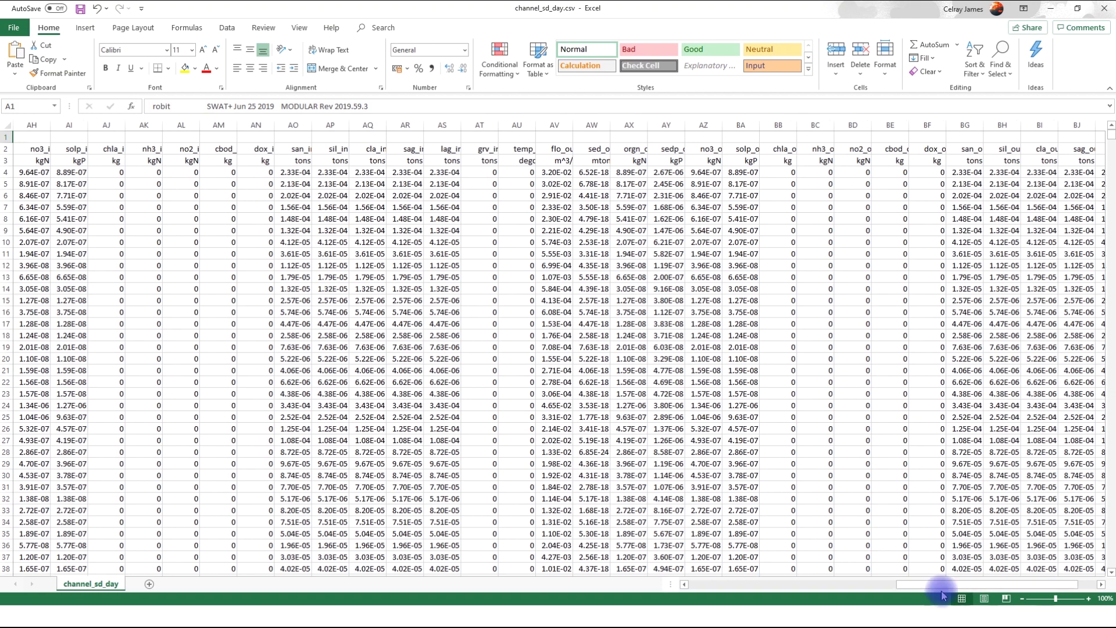
{"action": "double_click", "coordinate": [573, 125]}
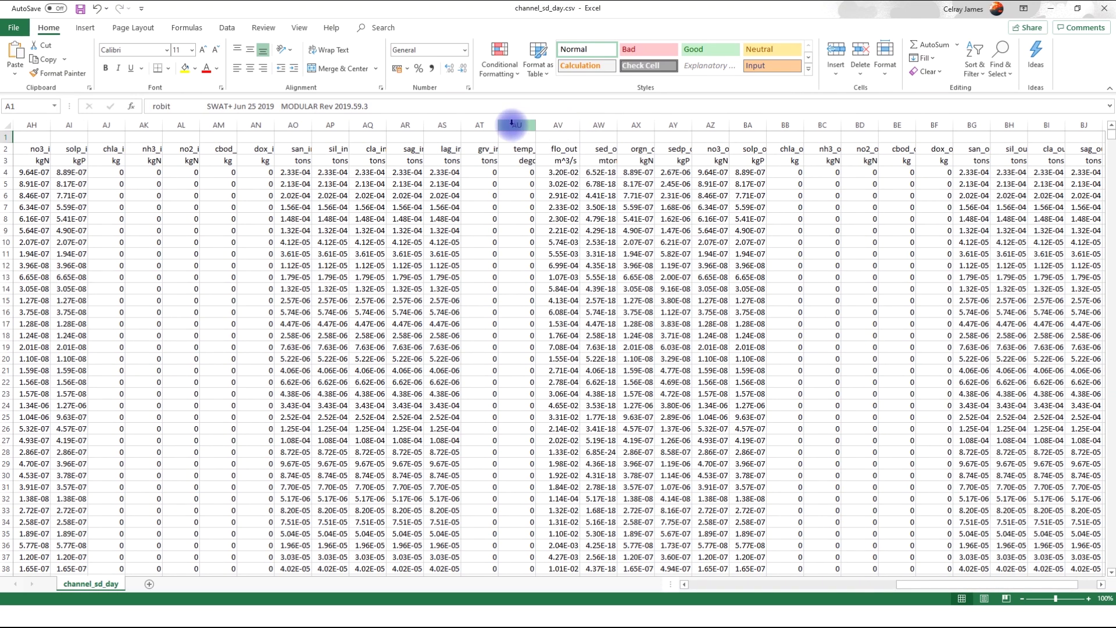
- Delete columns I through AU and clear the leftover columns J–Z, keeping flo_out
{"action": "left_click_drag", "start_coordinate": [512, 124], "coordinate": [101, 124]}
{"action": "right_click", "coordinate": [102, 124]}
{"action": "left_click", "coordinate": [128, 219]}
{"action": "left_click_drag", "start_coordinate": [375, 125], "coordinate": [978, 124]}
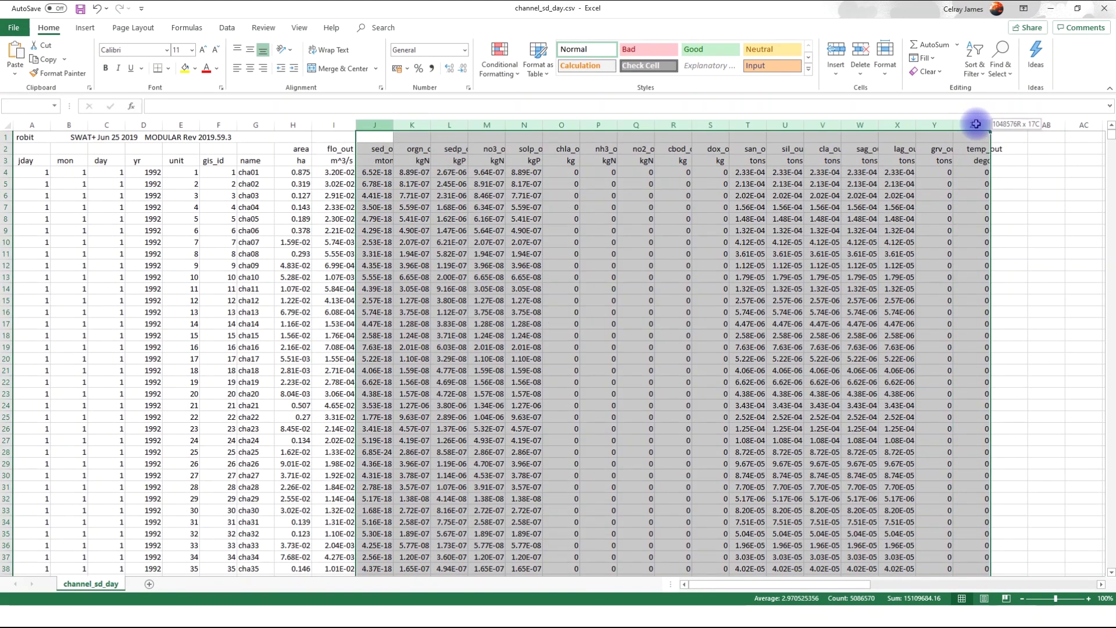
{"action": "right_click", "coordinate": [978, 124]}
{"action": "left_click", "coordinate": [1006, 219]}
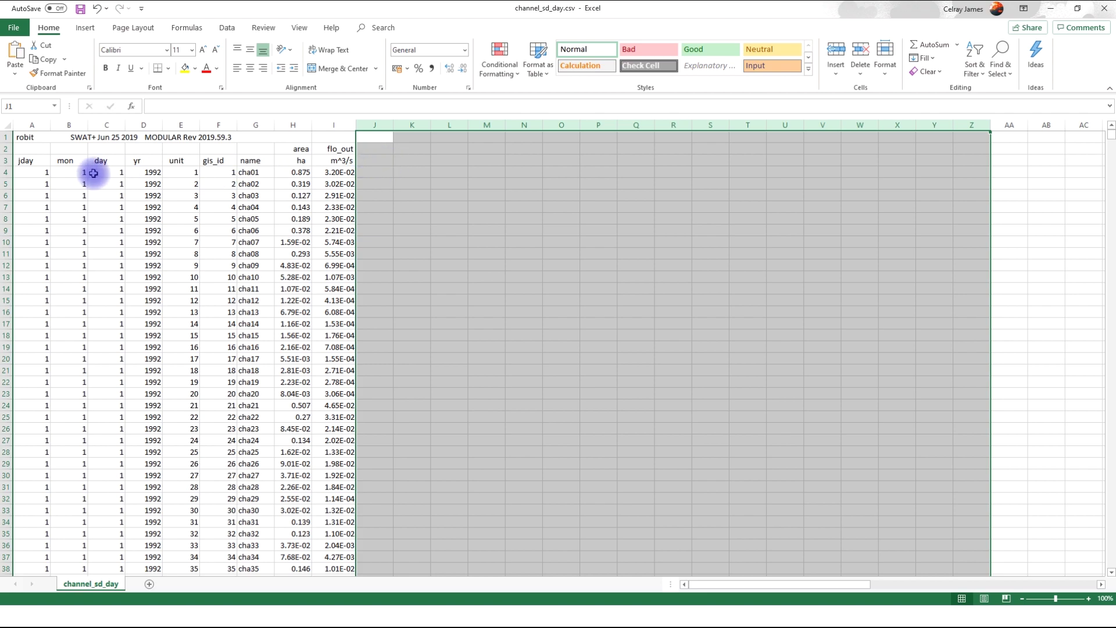
- Add filters to header row 3 and filter the name column to cha53 only
{"action": "left_click", "coordinate": [5, 161]}
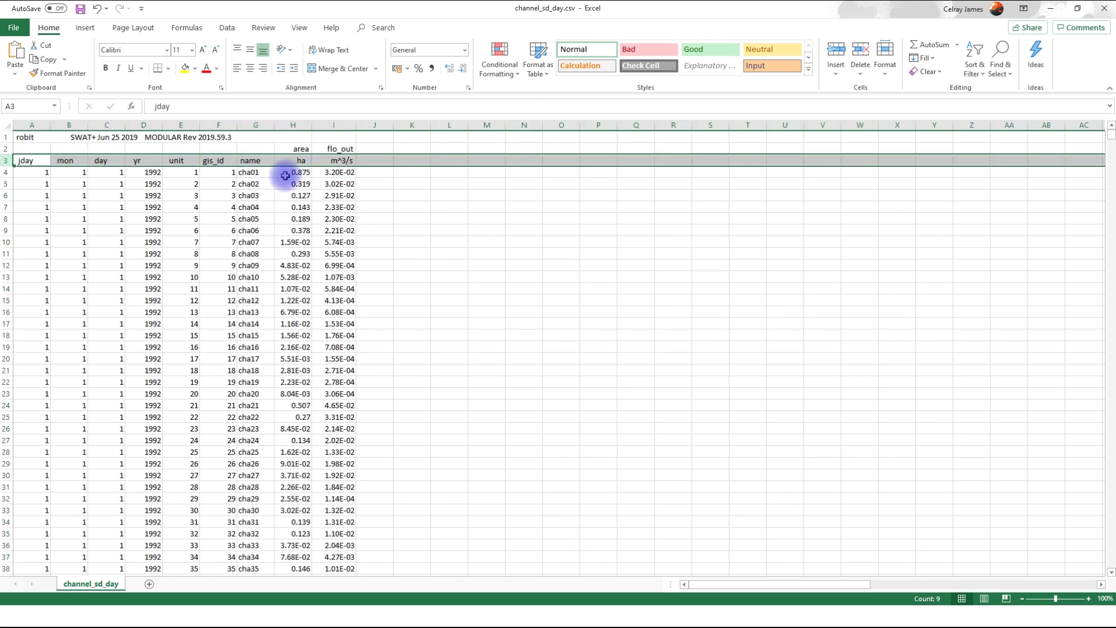
{"action": "left_click", "coordinate": [973, 57]}
{"action": "left_click", "coordinate": [999, 133]}
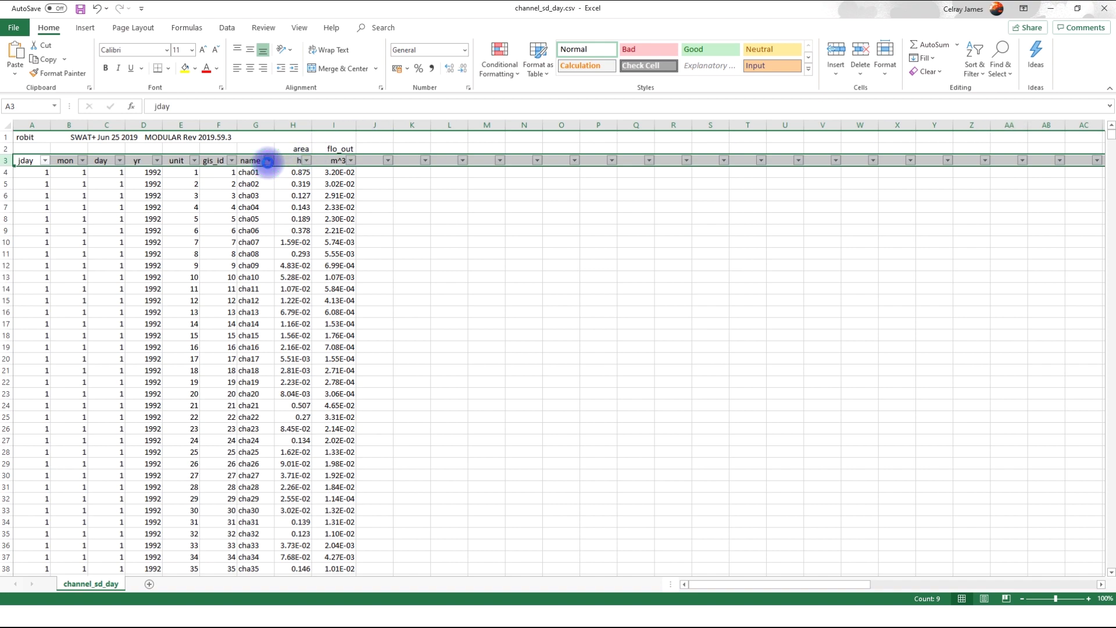
{"action": "left_click", "coordinate": [268, 161]}
{"action": "left_click", "coordinate": [153, 273]}
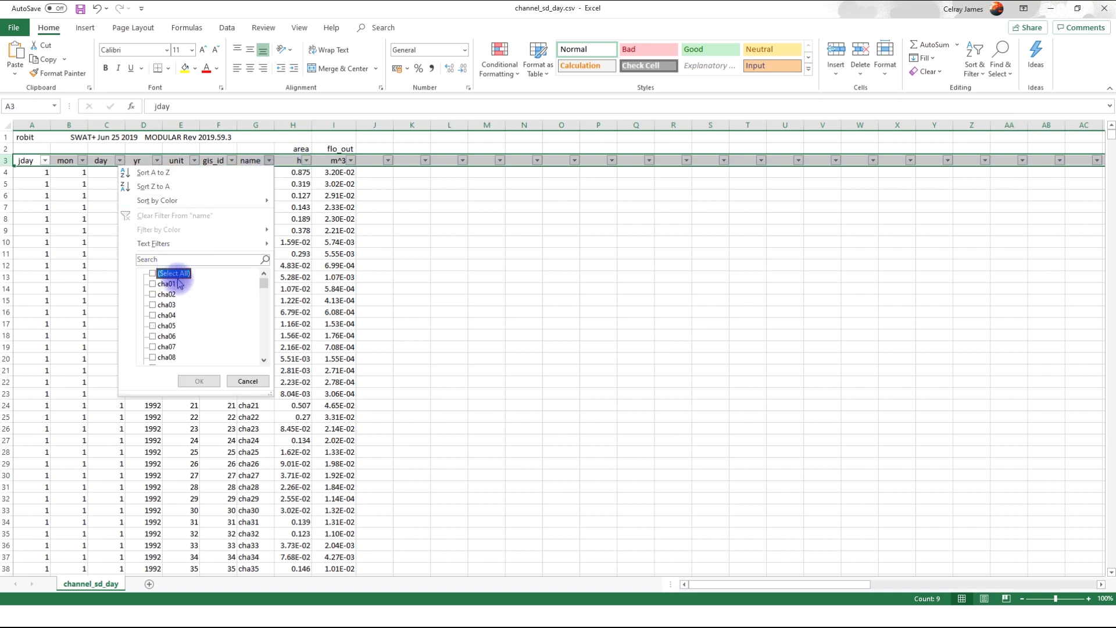
{"action": "scroll", "coordinate": [171, 308], "scroll_direction": "down", "scroll_amount": 14}
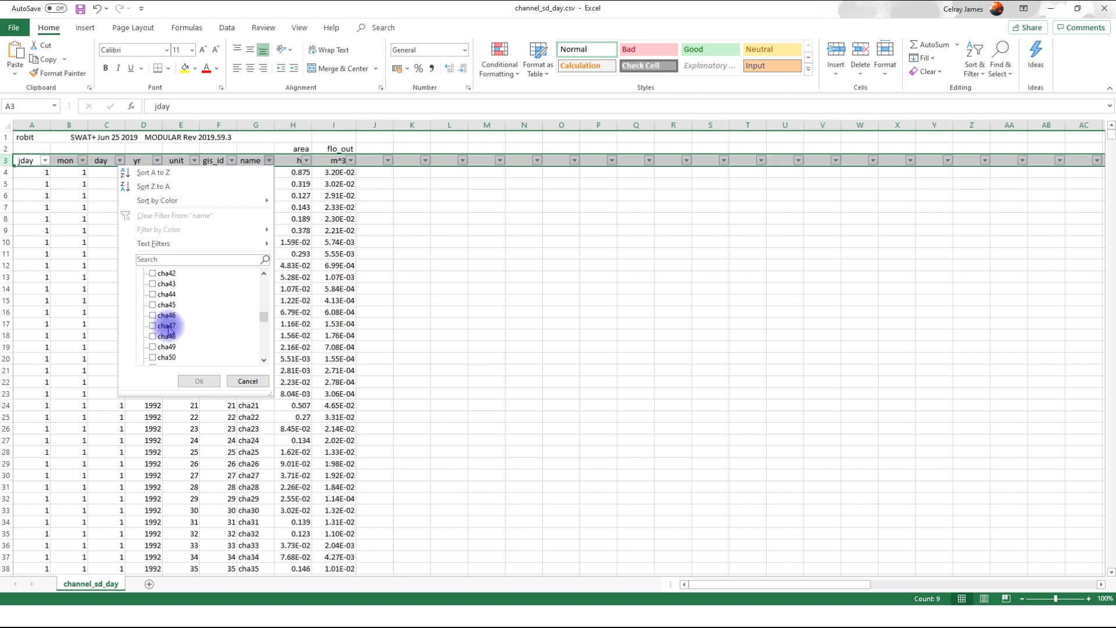
{"action": "scroll", "coordinate": [167, 327], "scroll_direction": "down", "scroll_amount": 3}
{"action": "left_click", "coordinate": [163, 294]}
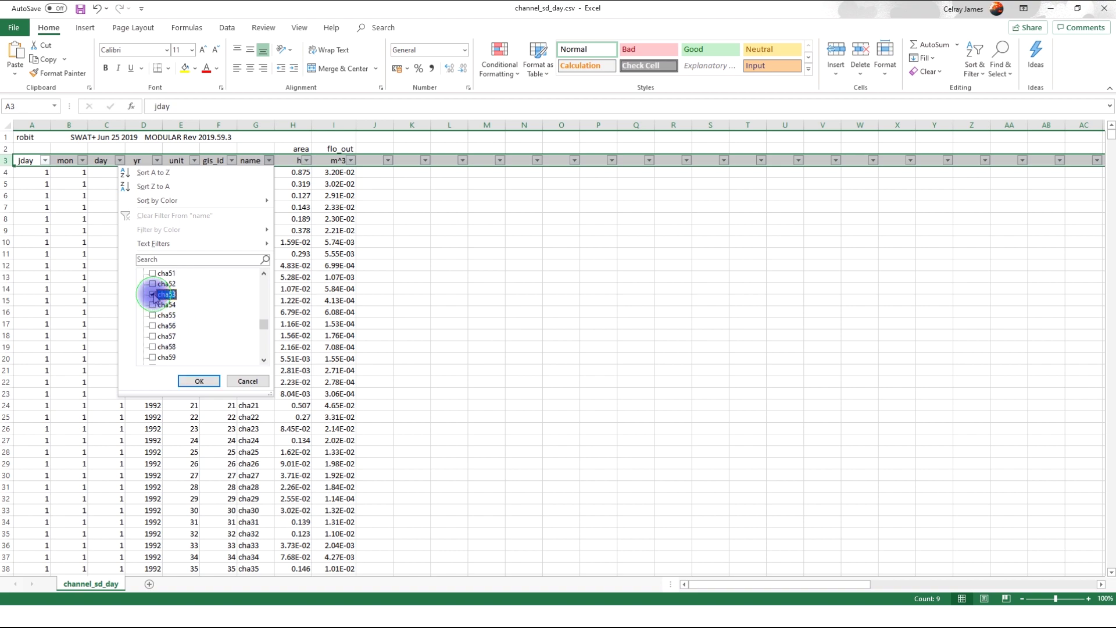
{"action": "left_click", "coordinate": [201, 381]}
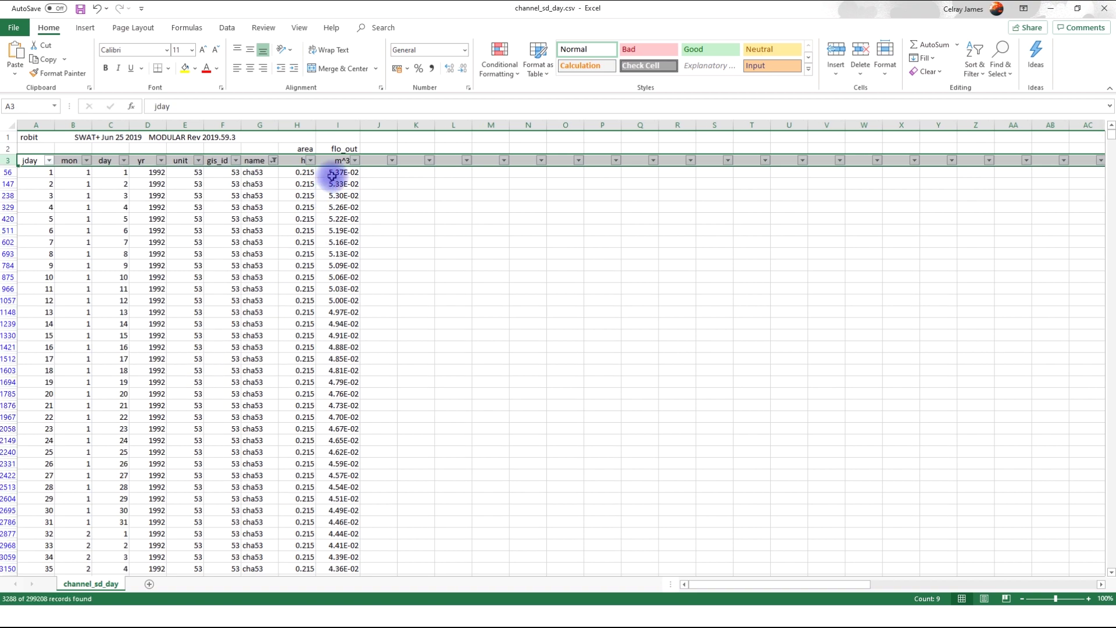
- Copy all of cha53's flo_out values starting from I56
{"action": "left_click", "coordinate": [332, 173]}
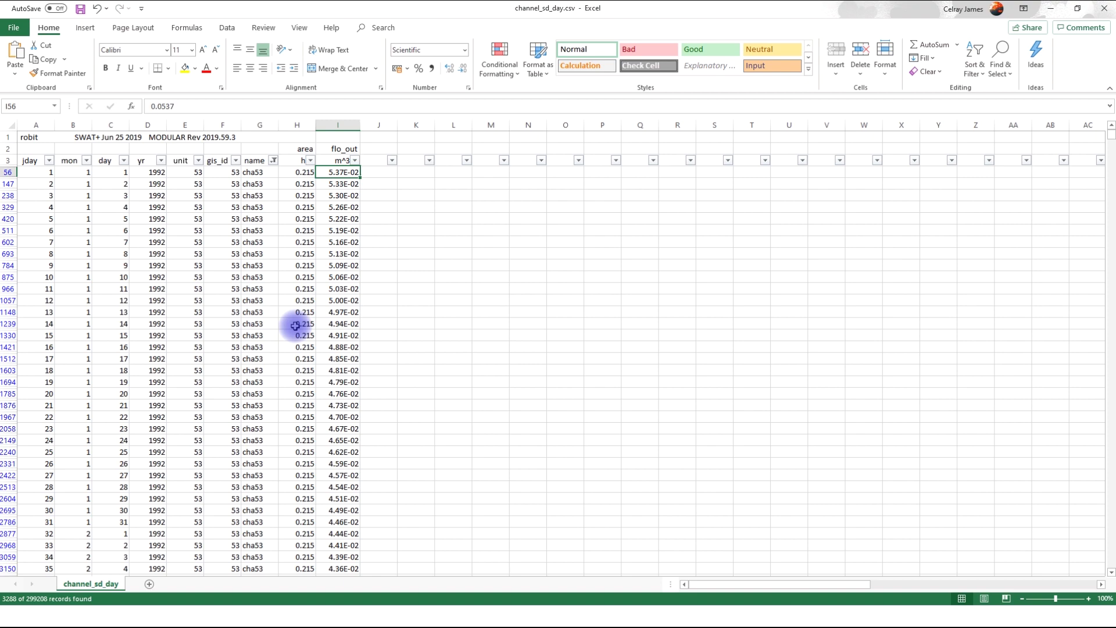
{"action": "key", "text": "ctrl+shift+Down"}
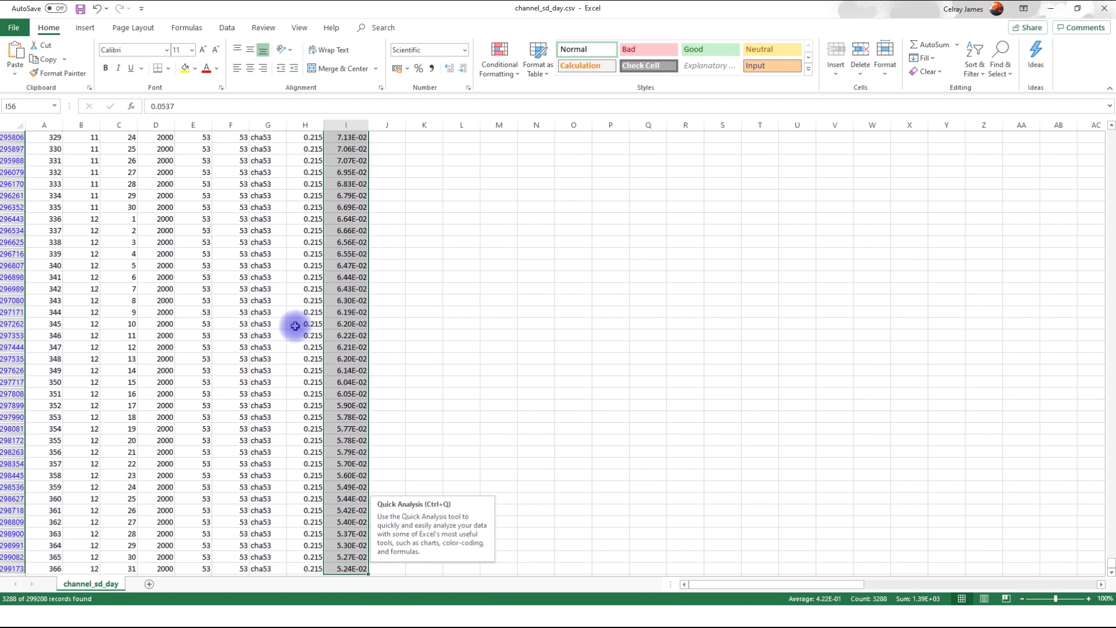
{"action": "scroll", "coordinate": [295, 327], "scroll_direction": "down", "scroll_amount": 1}
{"action": "key", "text": "ctrl+c"}
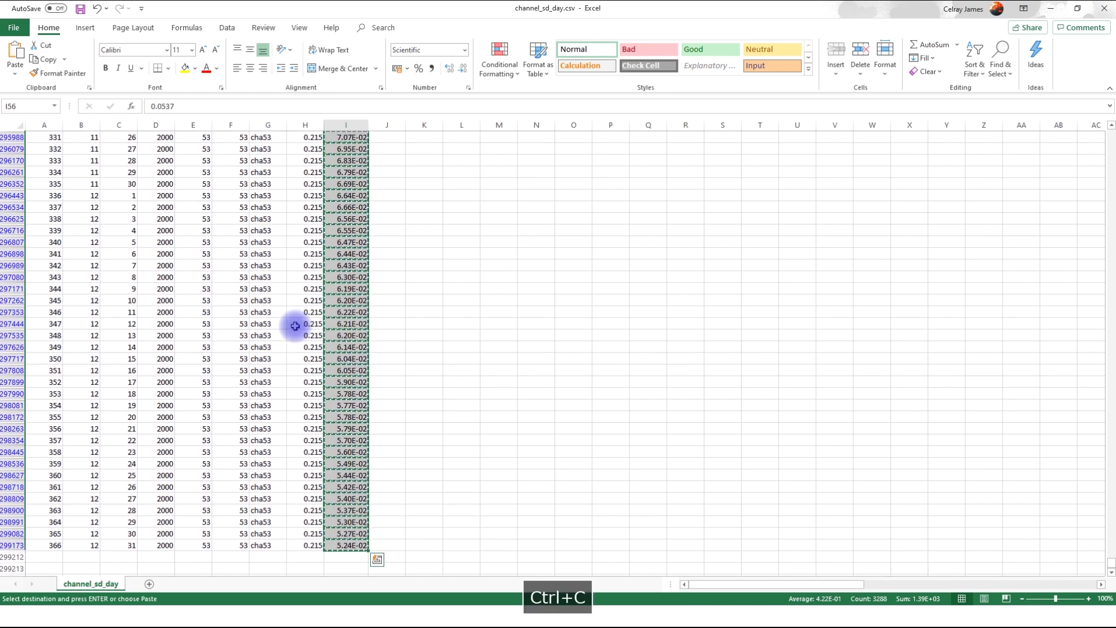
- Paste cha53's flow values into B2 of a new workbook and head column B 'before Par Change'
{"action": "key", "text": "ctrl+n"}
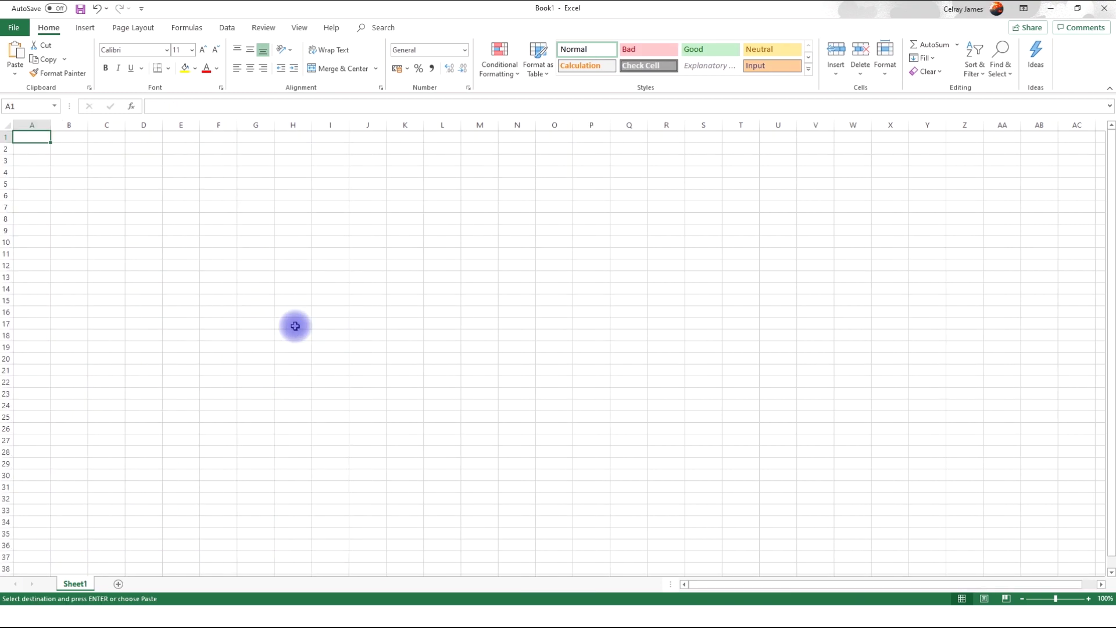
{"action": "key", "text": "Right"}
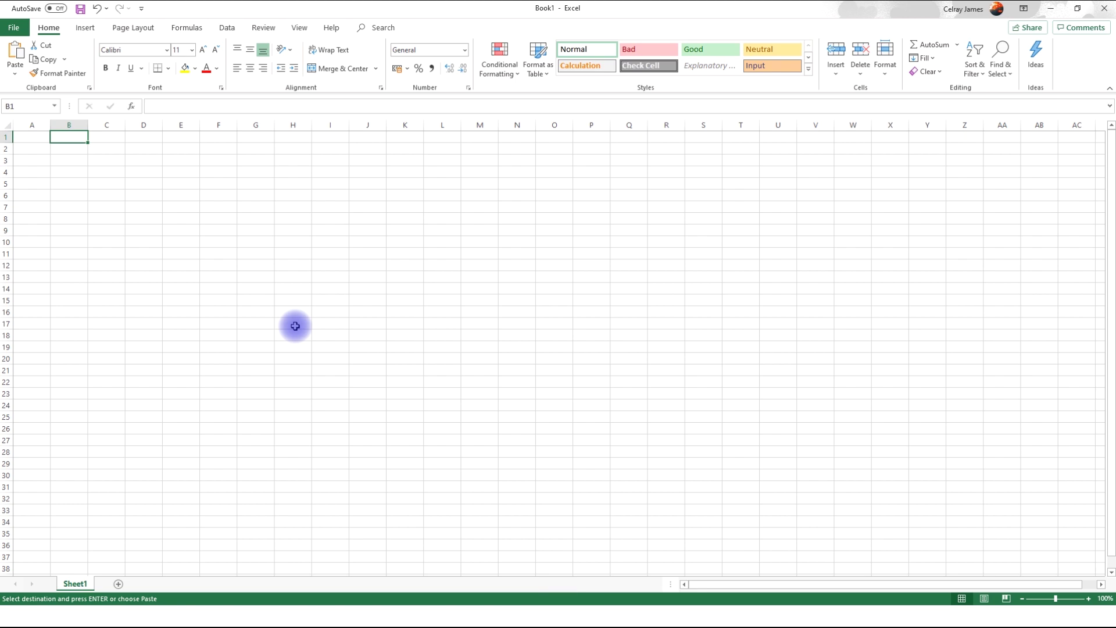
{"action": "key", "text": "Down"}
{"action": "key", "text": "ctrl+v"}
{"action": "key", "text": "Up"}
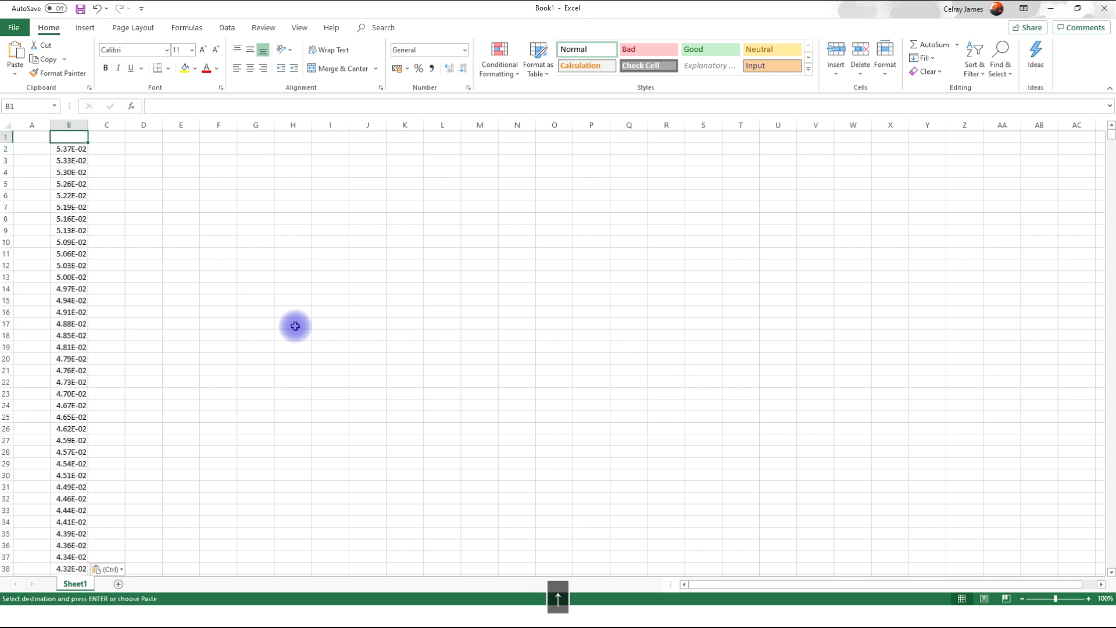
{"action": "type", "text": "before "}
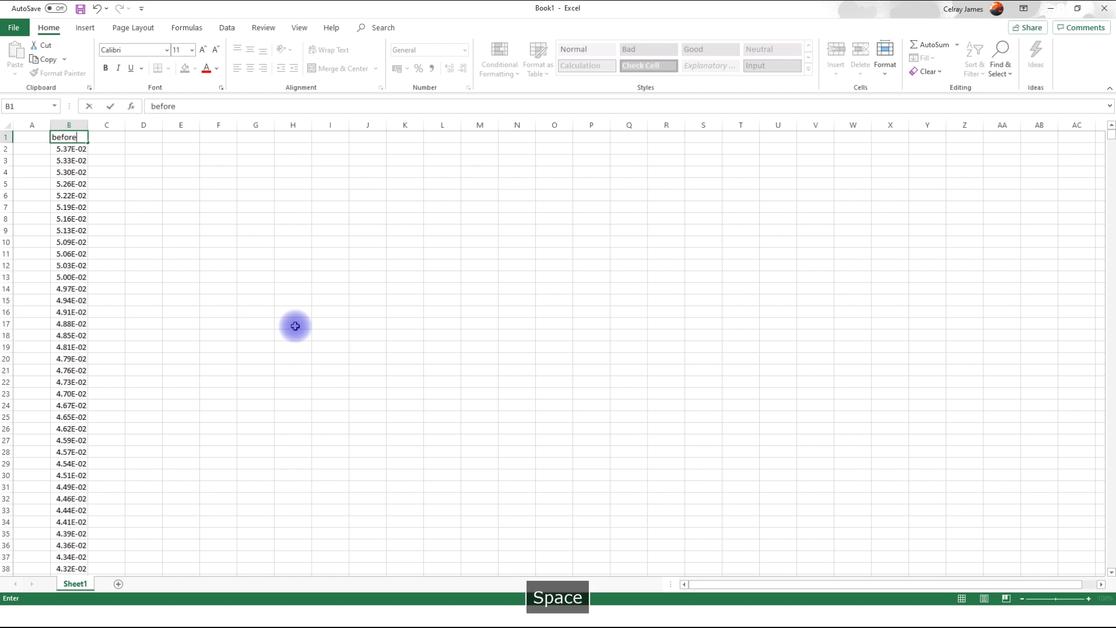
{"action": "type", "text": "Par Change"}
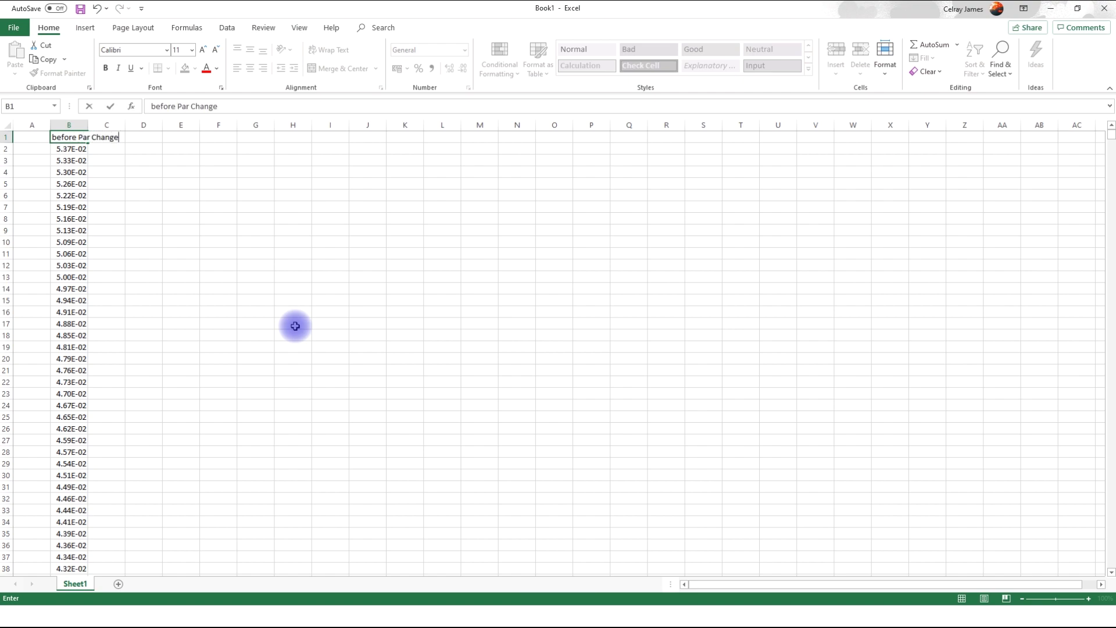
{"action": "key", "text": "Return"}
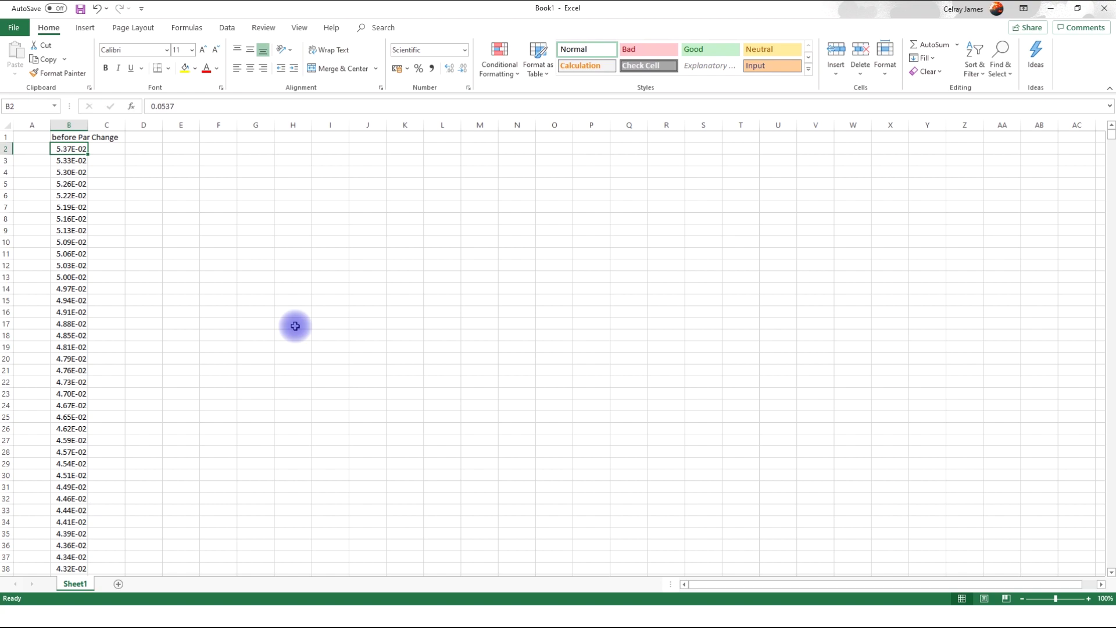
- Fill column A with daily dates from 1/1/1992 under a 'Date' heading
{"action": "double_click", "coordinate": [90, 121]}
{"action": "left_click", "coordinate": [33, 150]}
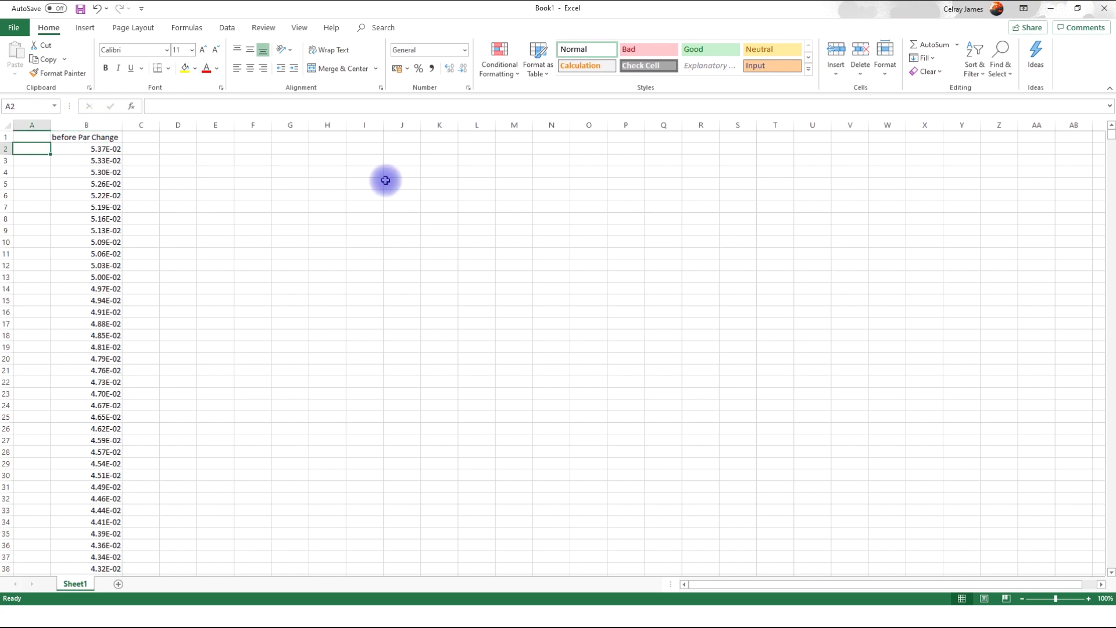
{"action": "type", "text": "1"}
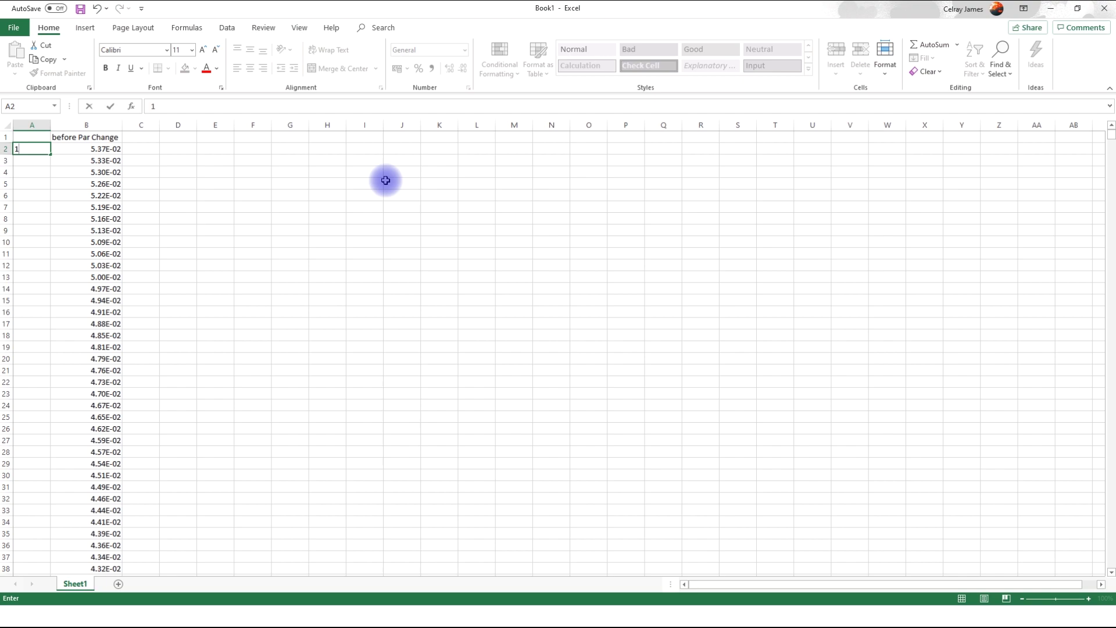
{"action": "type", "text": "/1/1992"}
{"action": "key", "text": "ctrl+Return"}
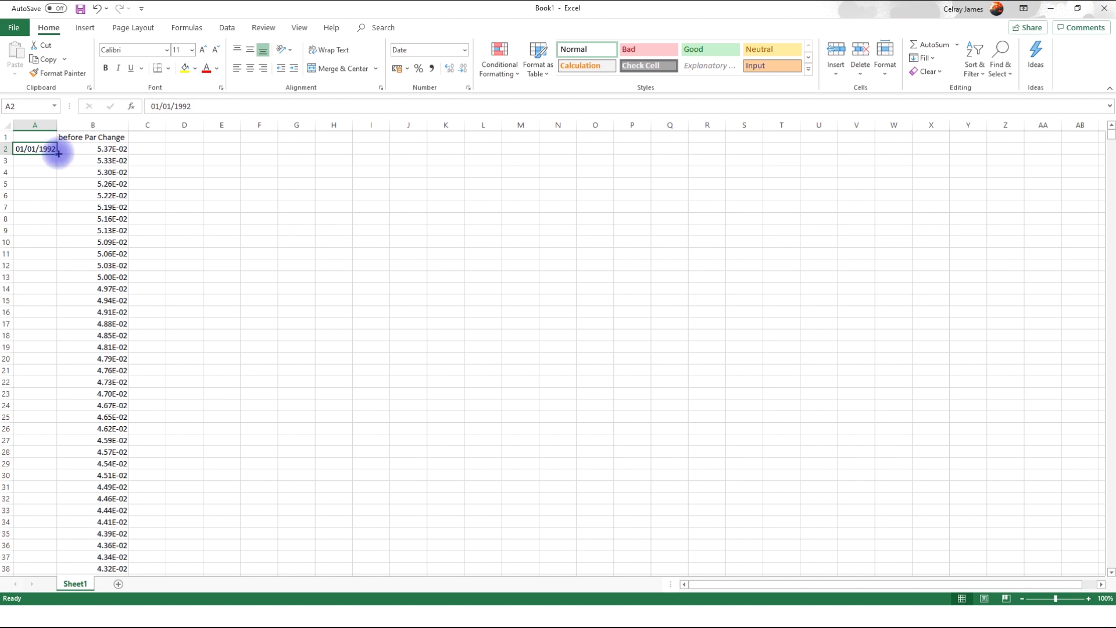
{"action": "double_click", "coordinate": [57, 154]}
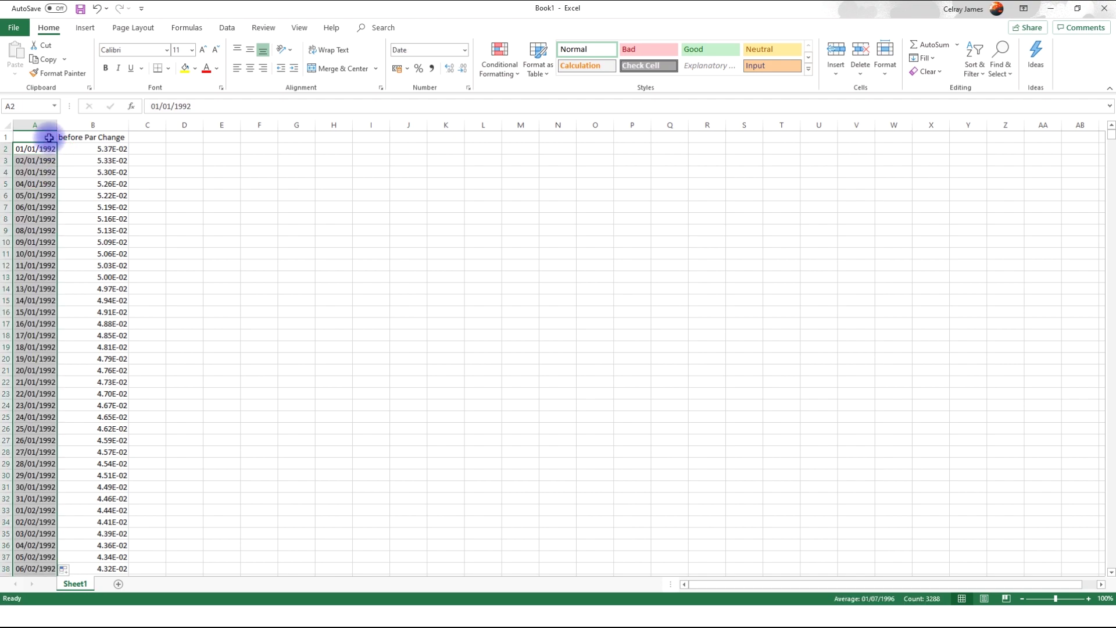
{"action": "left_click", "coordinate": [48, 137]}
{"action": "type", "text": "Date"}
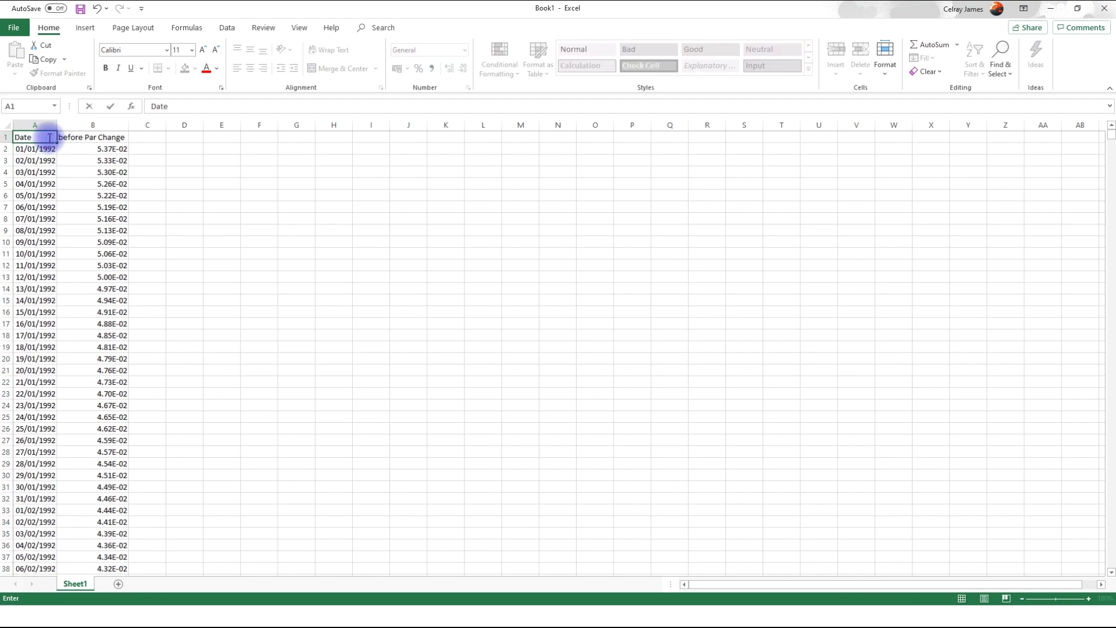
{"action": "key", "text": "Tab"}
{"action": "key", "text": "Tab"}
- Copy the heading into C1, rename it 'After Par Change', and widen column C
{"action": "left_click", "coordinate": [116, 138]}
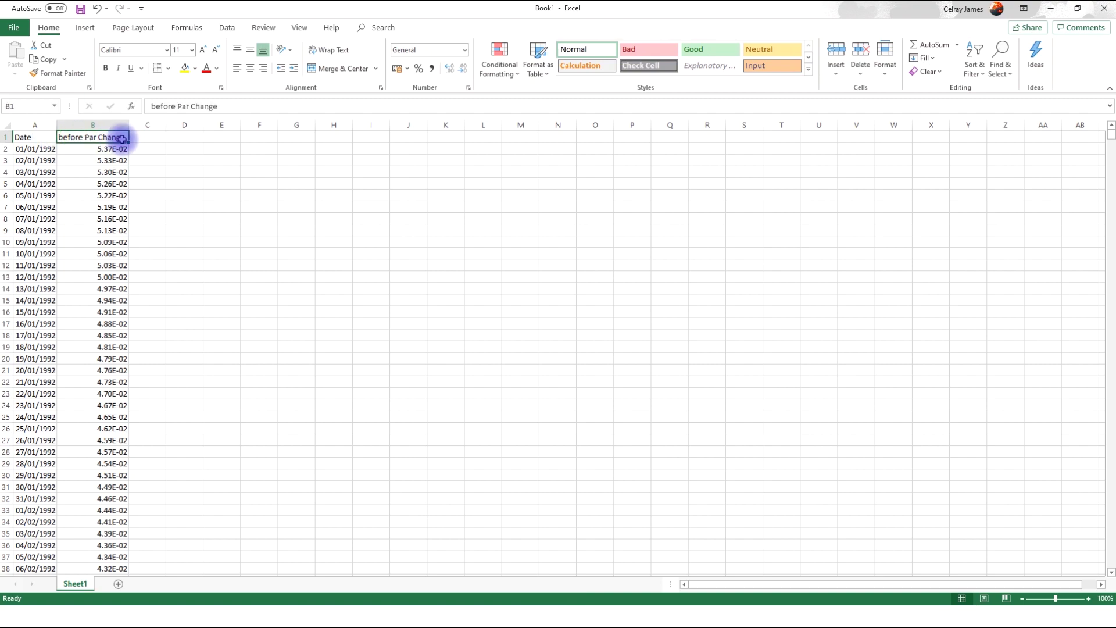
{"action": "left_click_drag", "start_coordinate": [130, 143], "coordinate": [158, 139]}
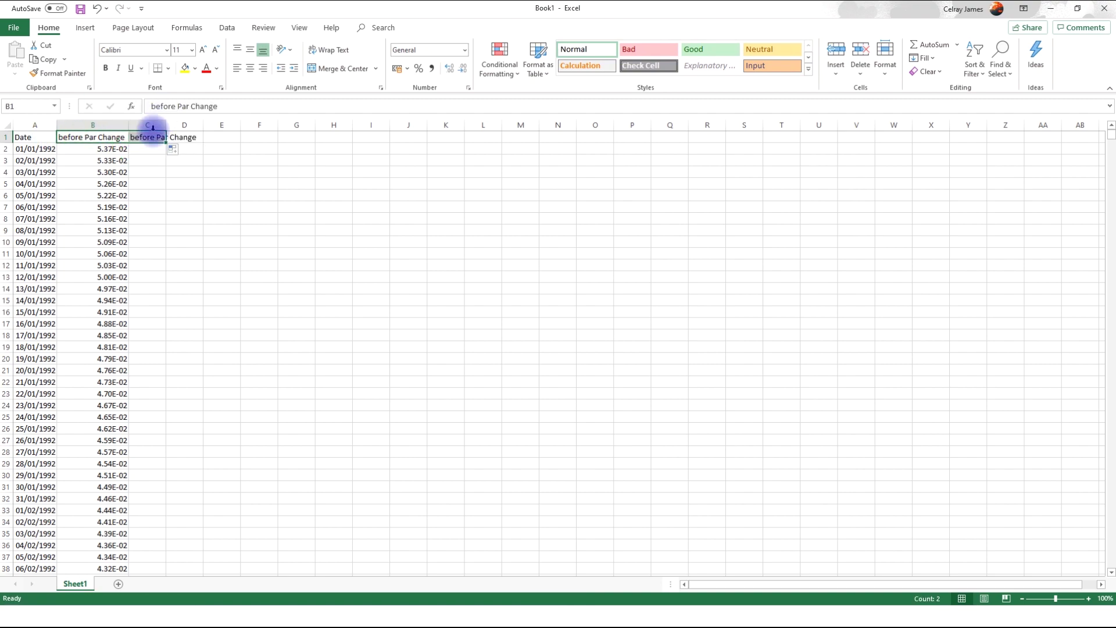
{"action": "left_click", "coordinate": [150, 137]}
{"action": "double_click", "coordinate": [162, 106]}
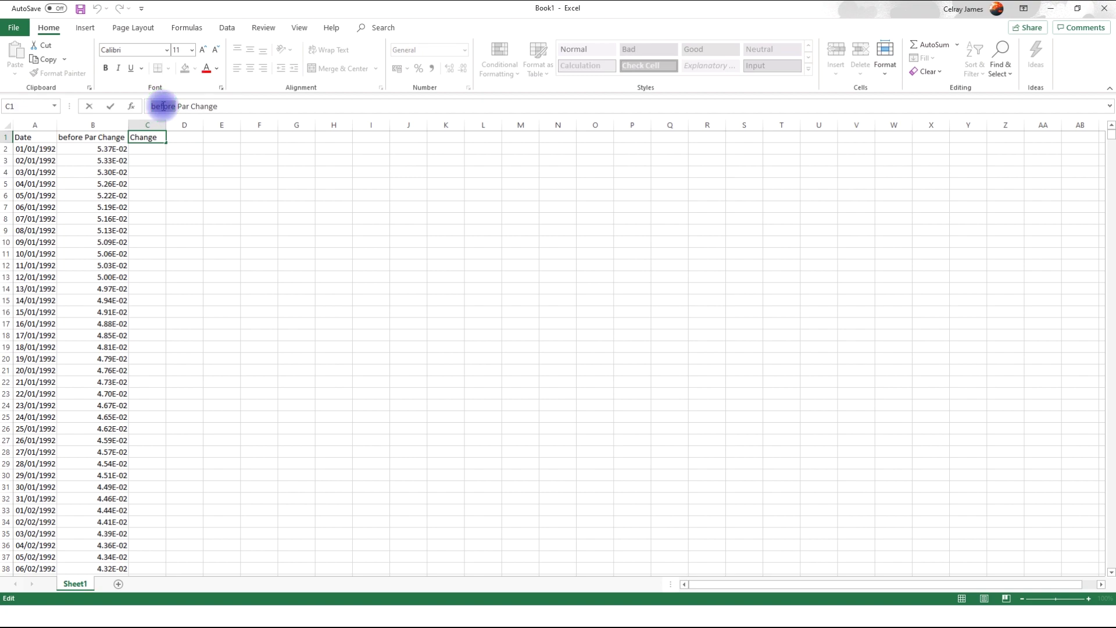
{"action": "type", "text": "After"}
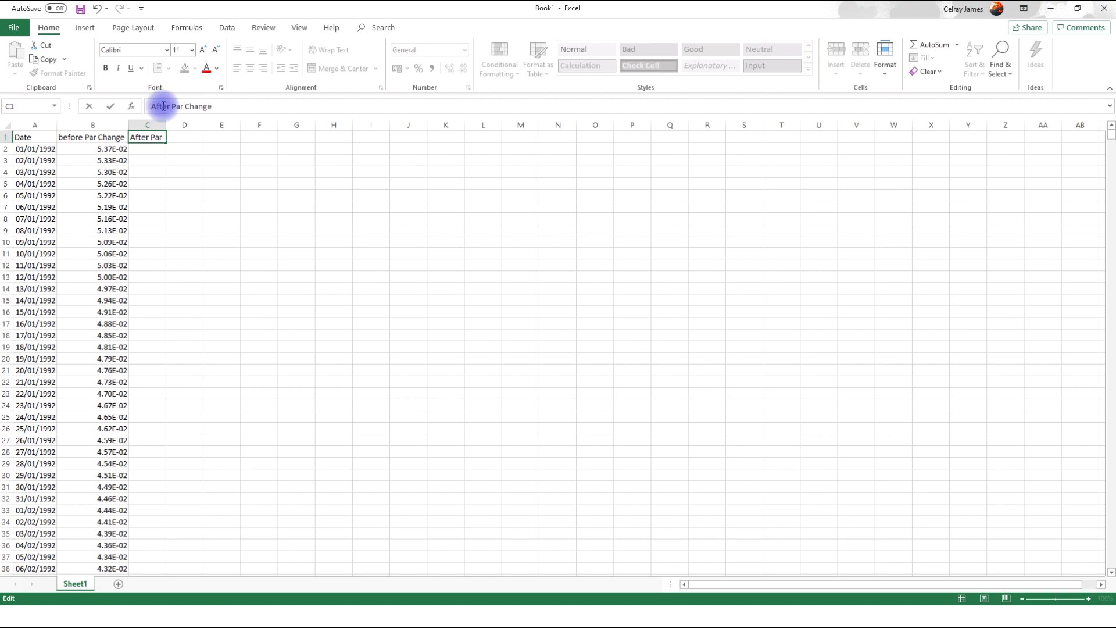
{"action": "key", "text": "Return"}
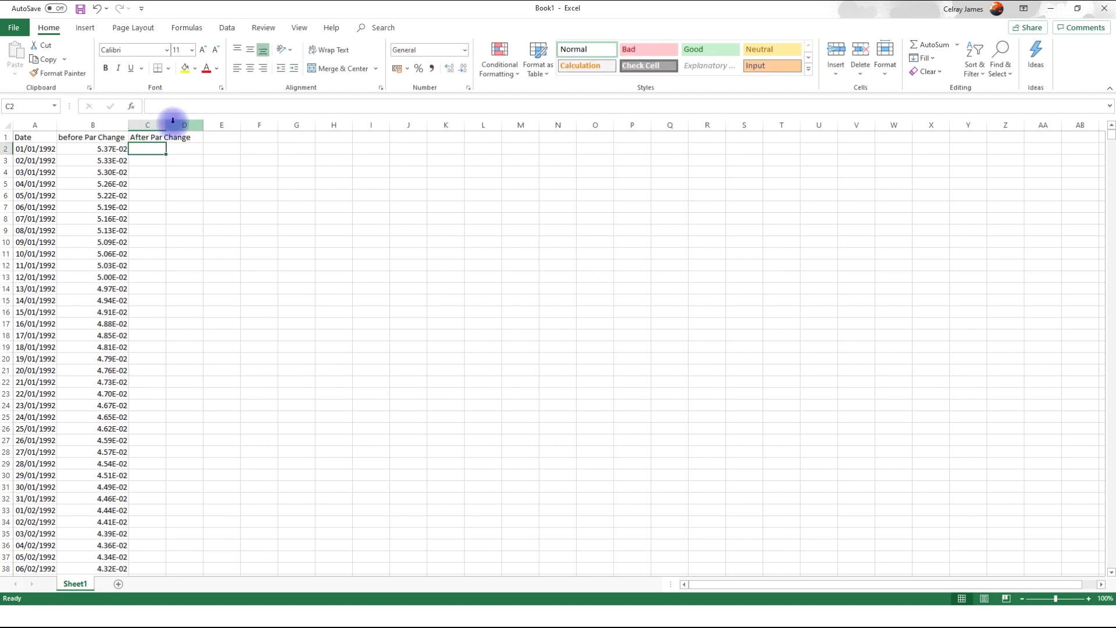
{"action": "left_click_drag", "start_coordinate": [166, 123], "coordinate": [206, 121]}
- Insert a Scatter with Straight Lines chart of the Date, before and After columns, and widen it
{"action": "left_click", "coordinate": [28, 132]}
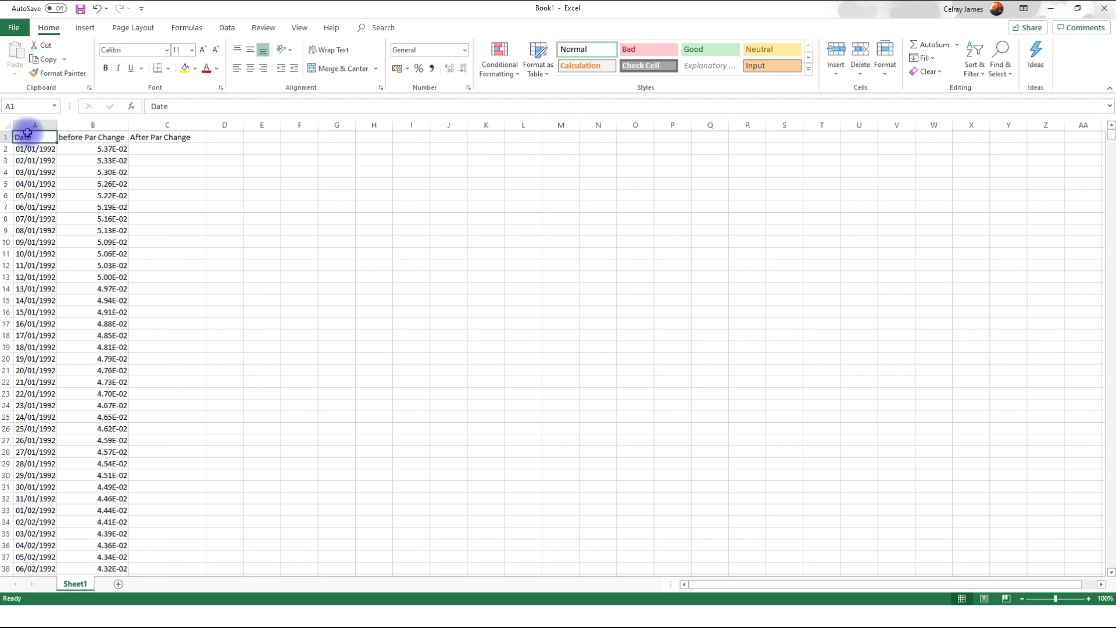
{"action": "key", "text": "ctrl+shift+Right"}
{"action": "key", "text": "ctrl+shift+Down"}
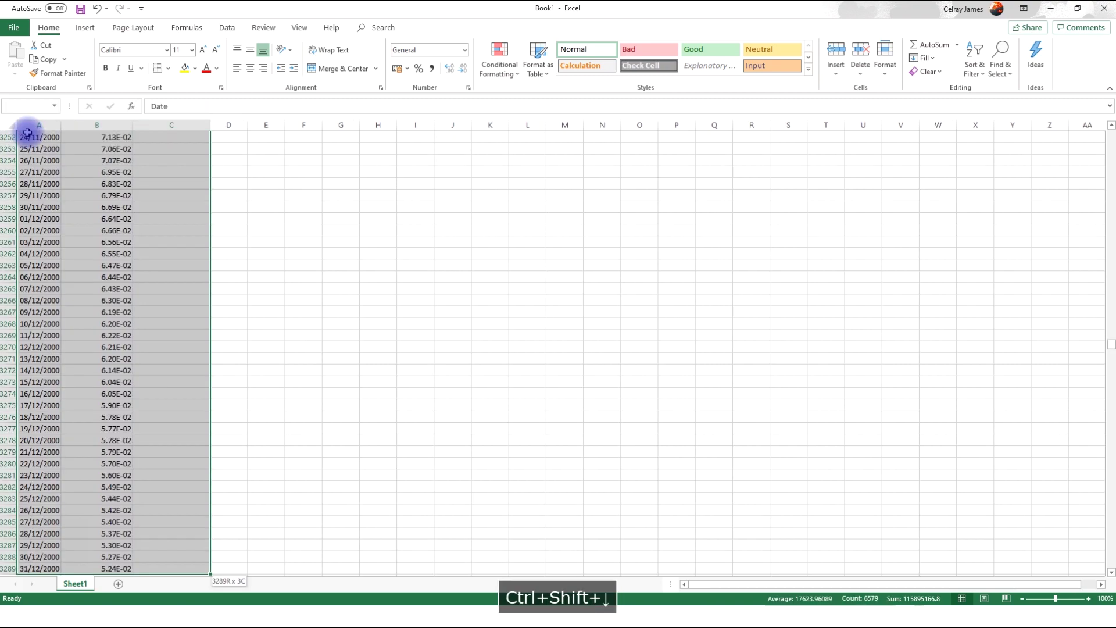
{"action": "left_click", "coordinate": [85, 27]}
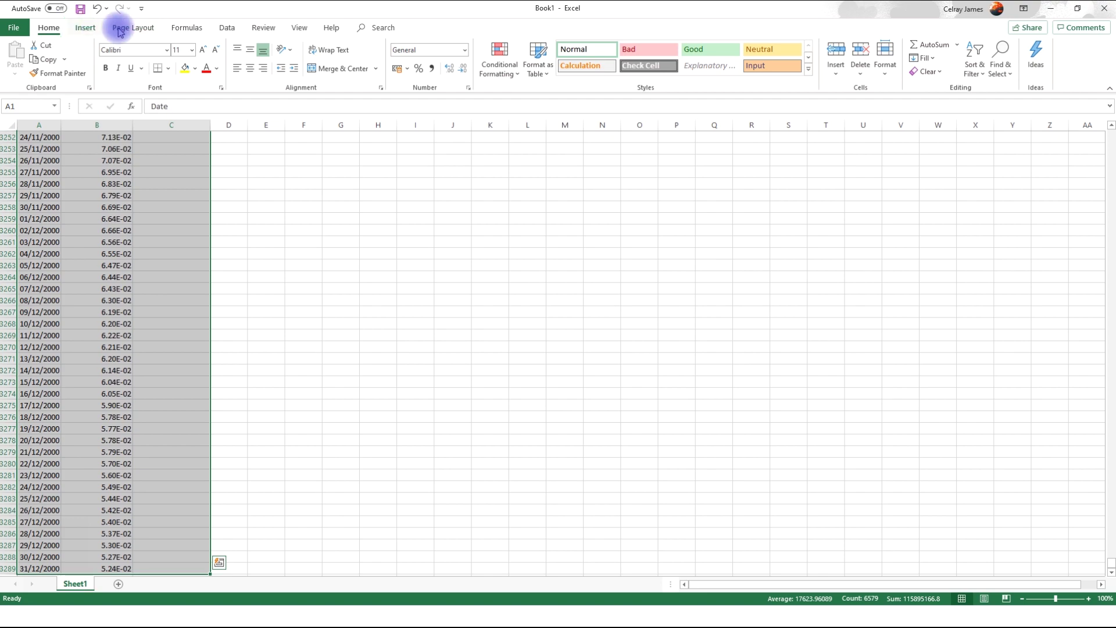
{"action": "left_click", "coordinate": [534, 75]}
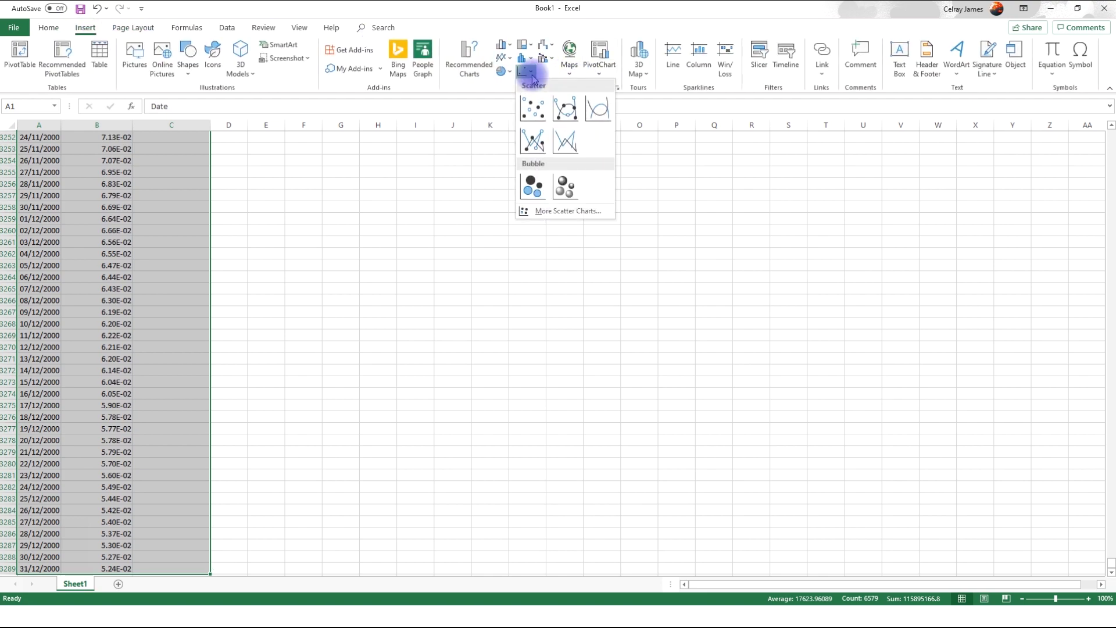
{"action": "left_click", "coordinate": [568, 138]}
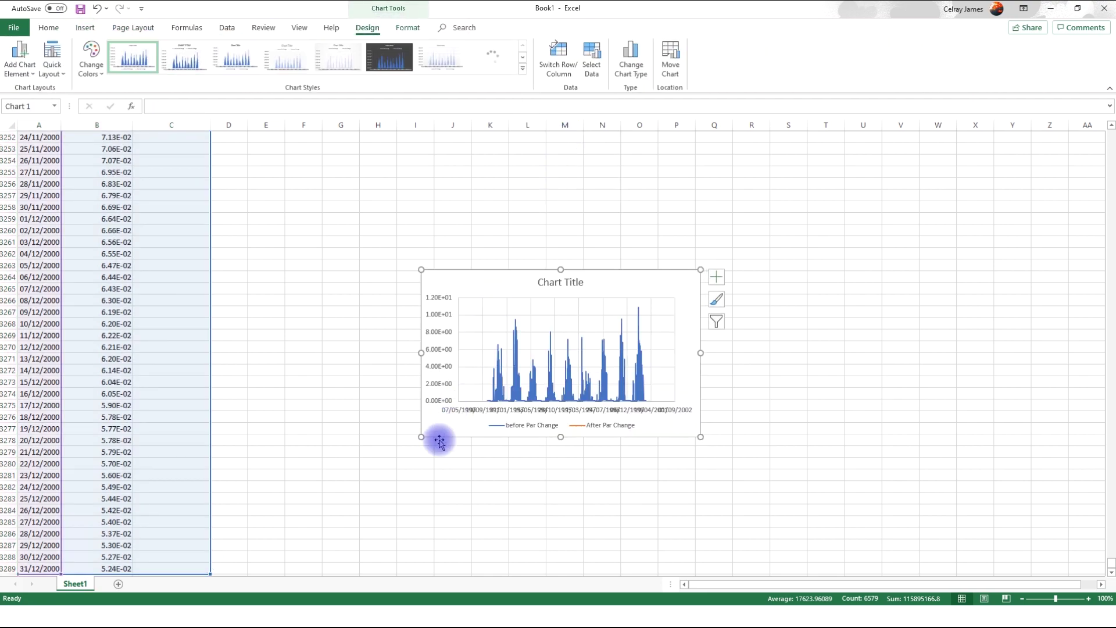
{"action": "left_click_drag", "start_coordinate": [422, 353], "coordinate": [323, 364]}
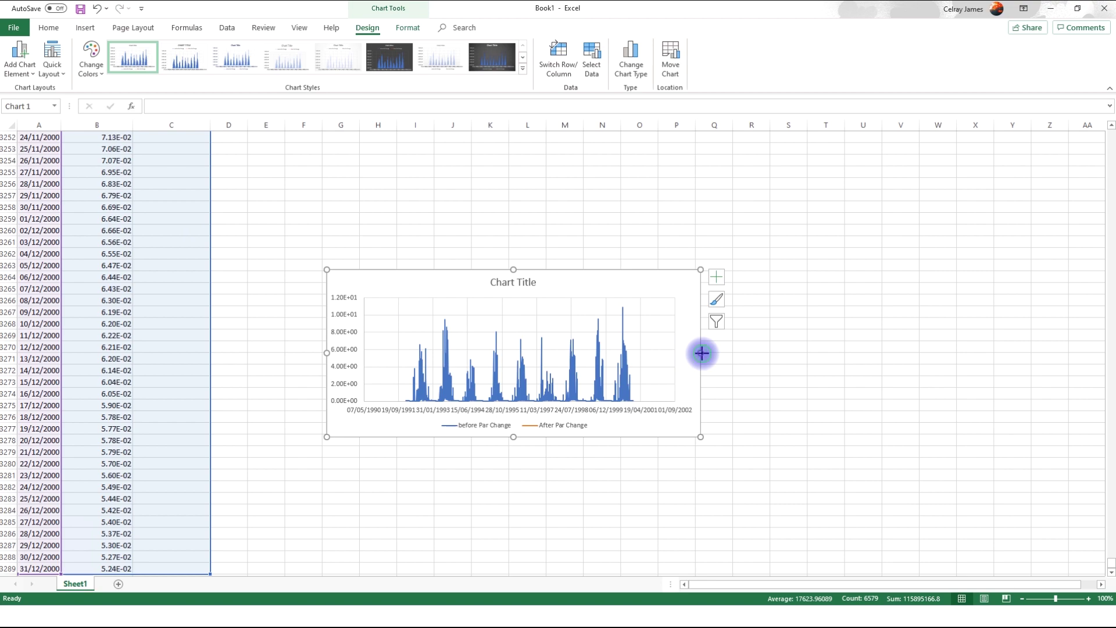
{"action": "left_click_drag", "start_coordinate": [701, 353], "coordinate": [893, 353]}
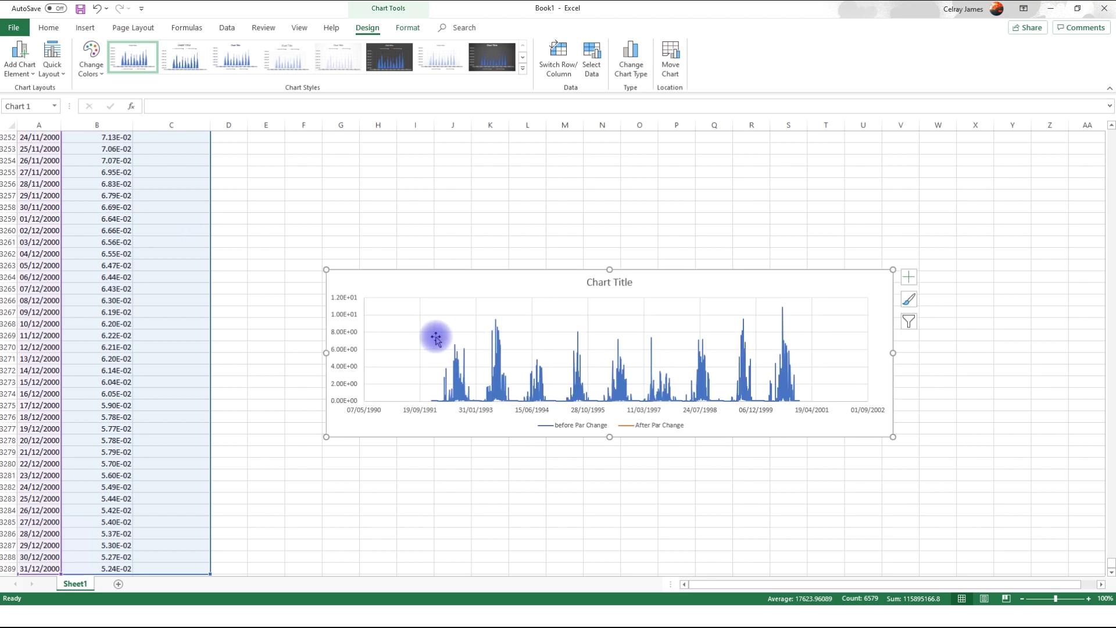
- Bound the hydrograph's date axis from 35000 to 36000 (about 1995–1998) and widen the chart leftward
{"action": "right_click", "coordinate": [413, 407]}
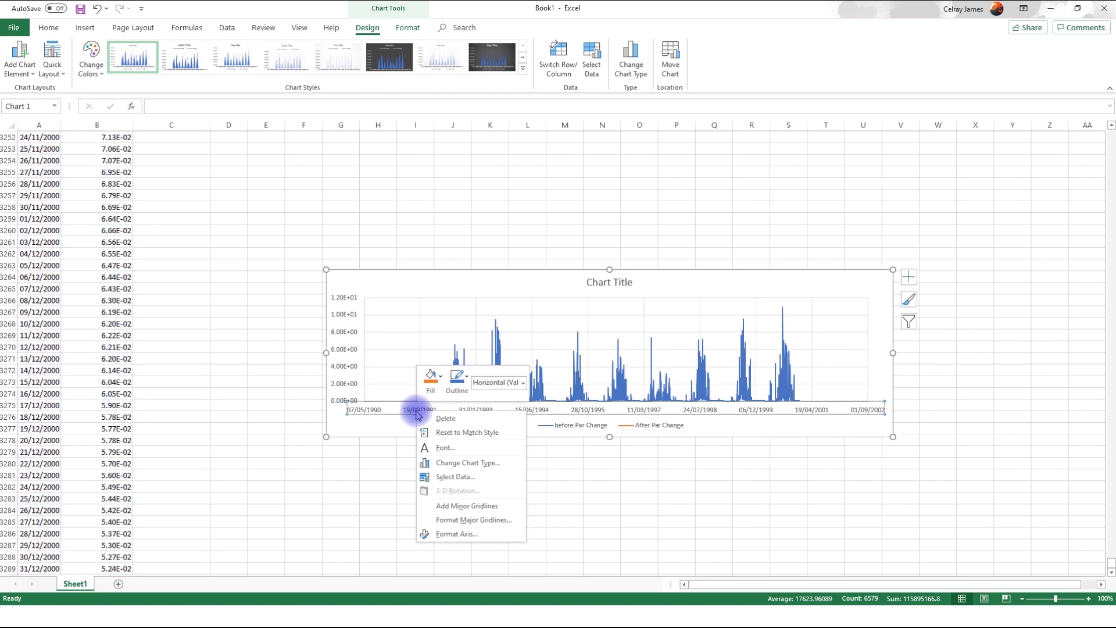
{"action": "left_click", "coordinate": [458, 535]}
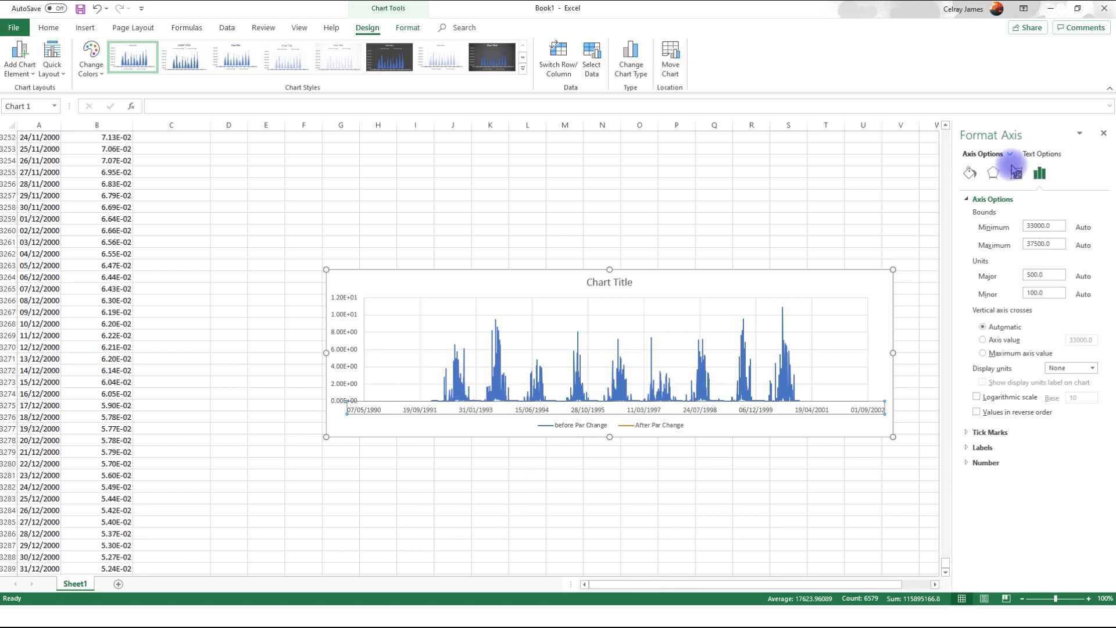
{"action": "left_click", "coordinate": [1034, 225]}
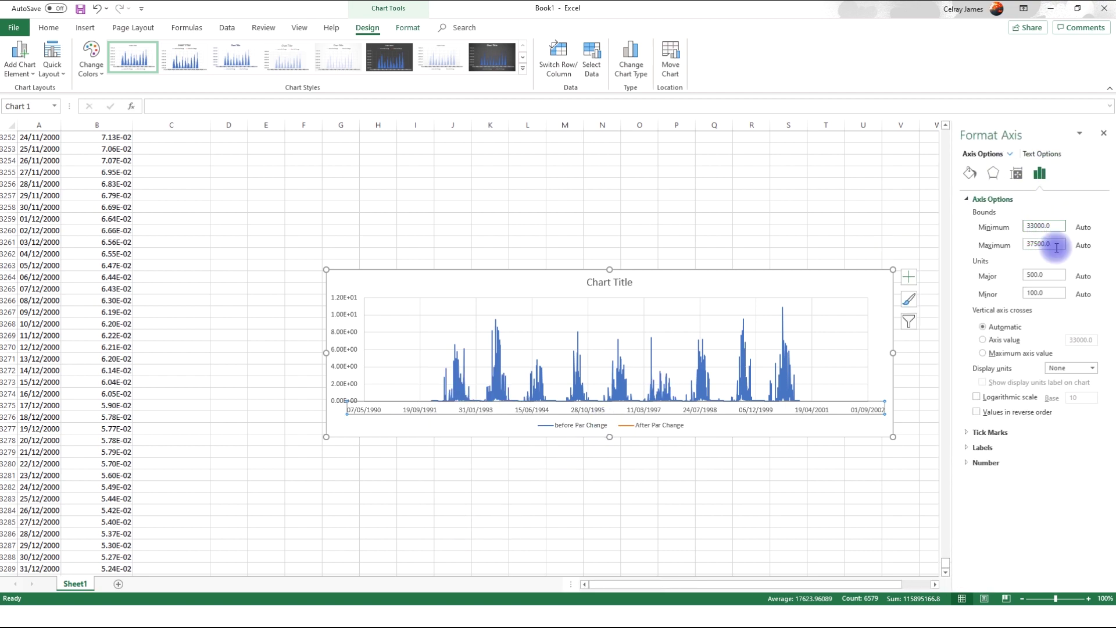
{"action": "key", "text": "BackSpace"}
{"action": "type", "text": "5"}
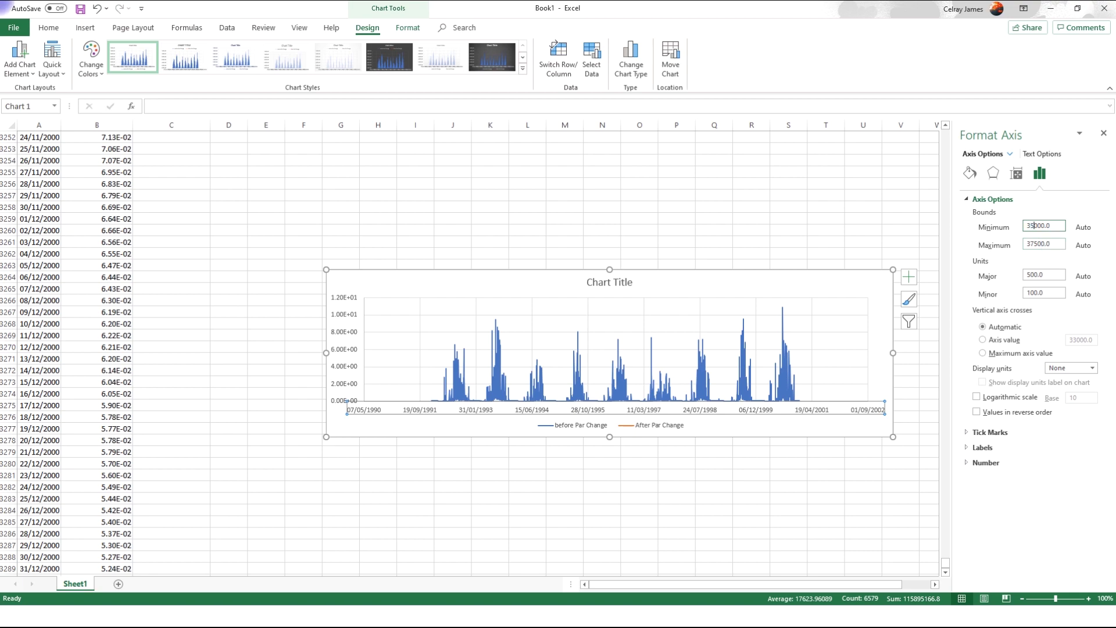
{"action": "left_click", "coordinate": [1056, 244]}
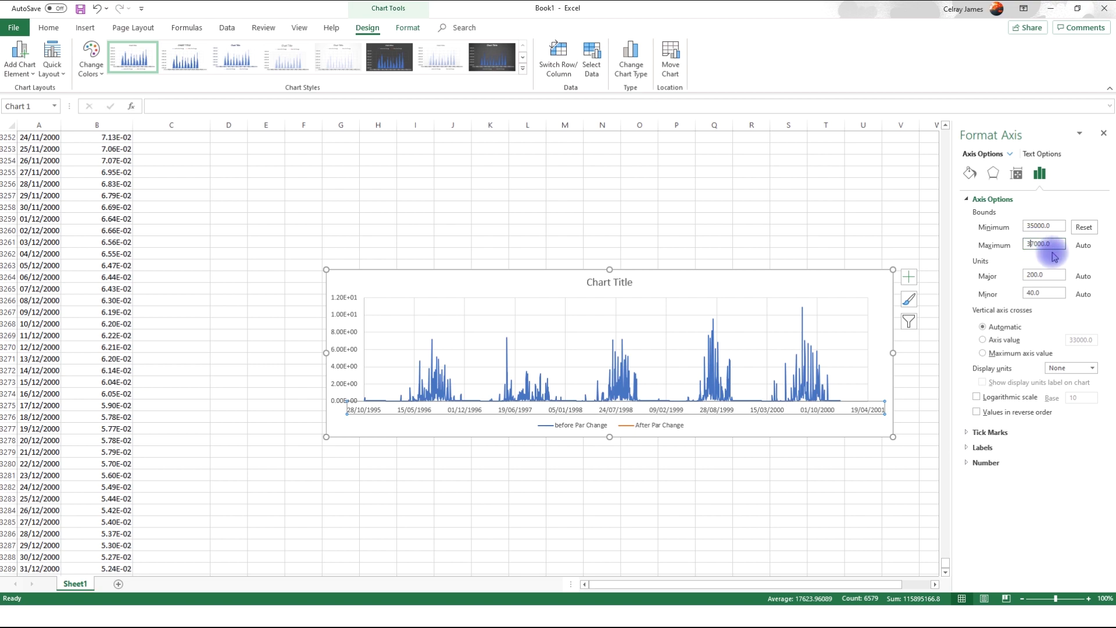
{"action": "key", "text": "BackSpace"}
{"action": "type", "text": "6"}
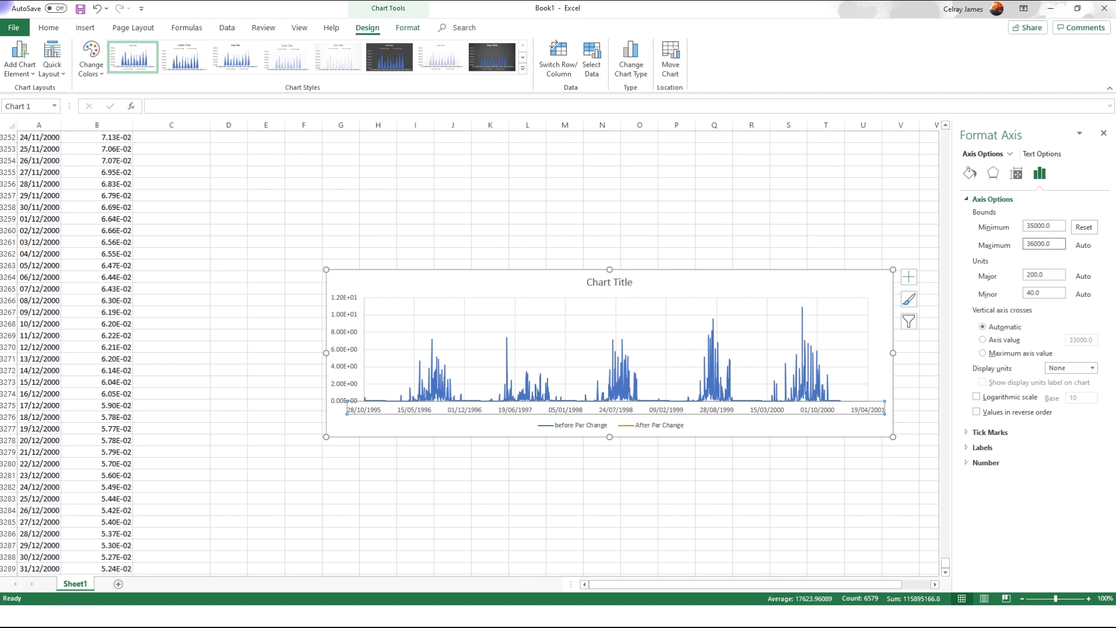
{"action": "left_click", "coordinate": [1050, 226]}
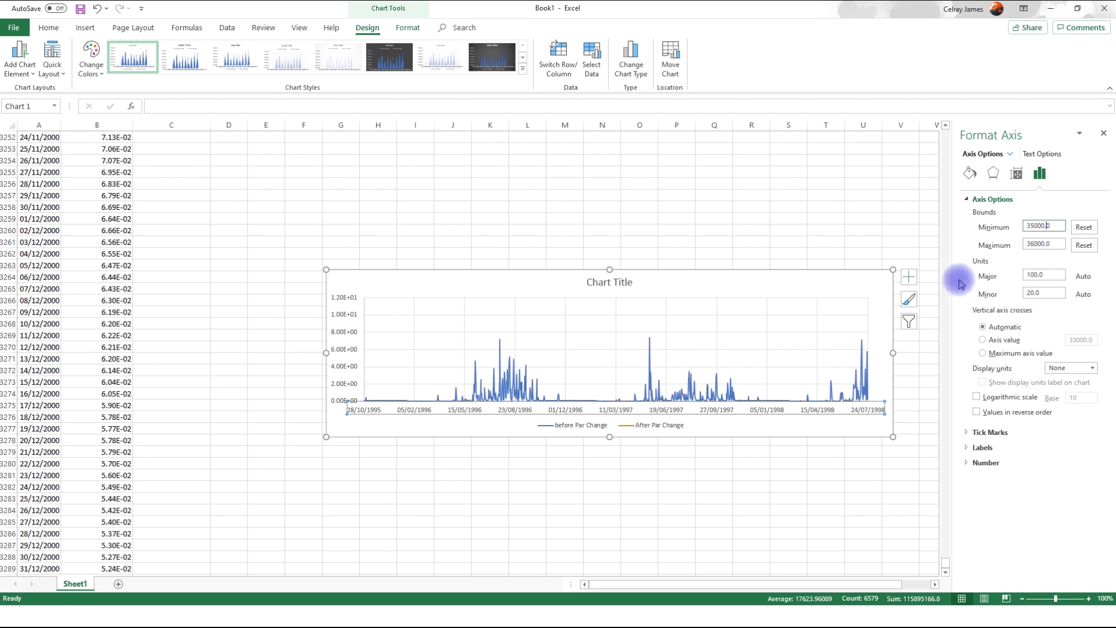
{"action": "left_click", "coordinate": [1104, 134]}
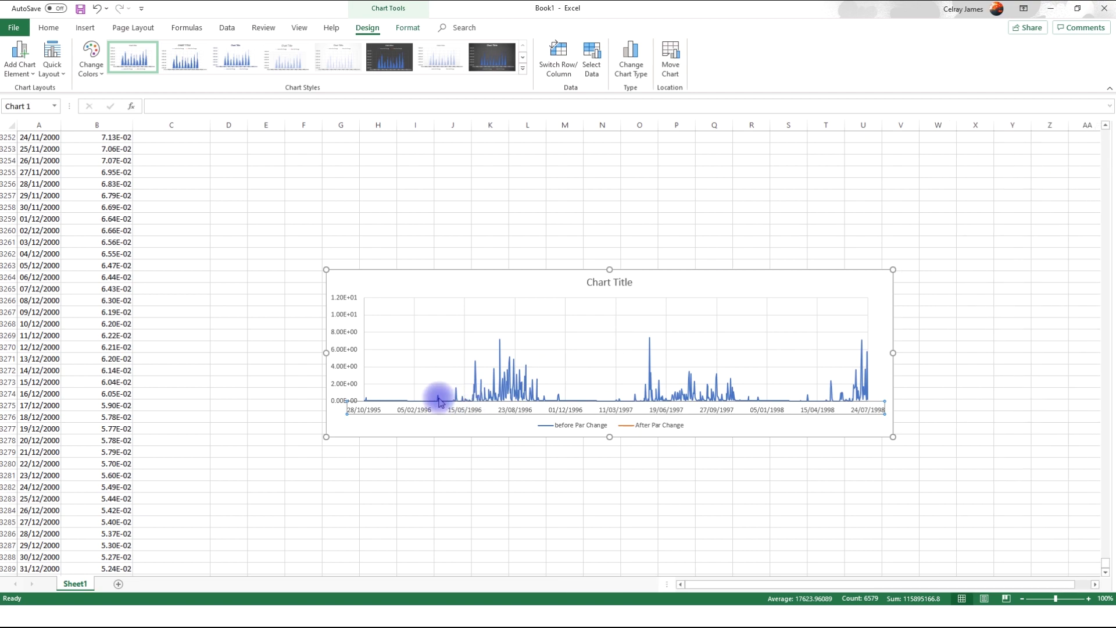
{"action": "left_click_drag", "start_coordinate": [326, 353], "coordinate": [124, 357]}
- Cut the widened chart and paste it at the sheet top beside the Date, before and After Par Change columns
{"action": "left_click_drag", "start_coordinate": [566, 282], "coordinate": [708, 137]}
{"action": "key", "text": "ctrl+x"}
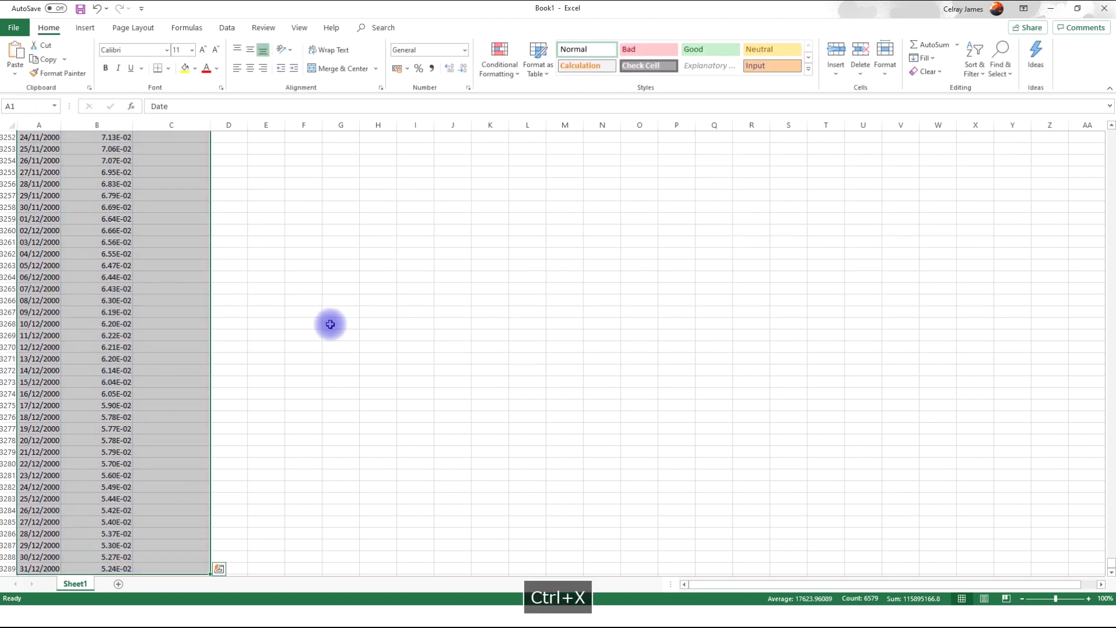
{"action": "left_click", "coordinate": [330, 323]}
{"action": "key", "text": "ctrl+Up"}
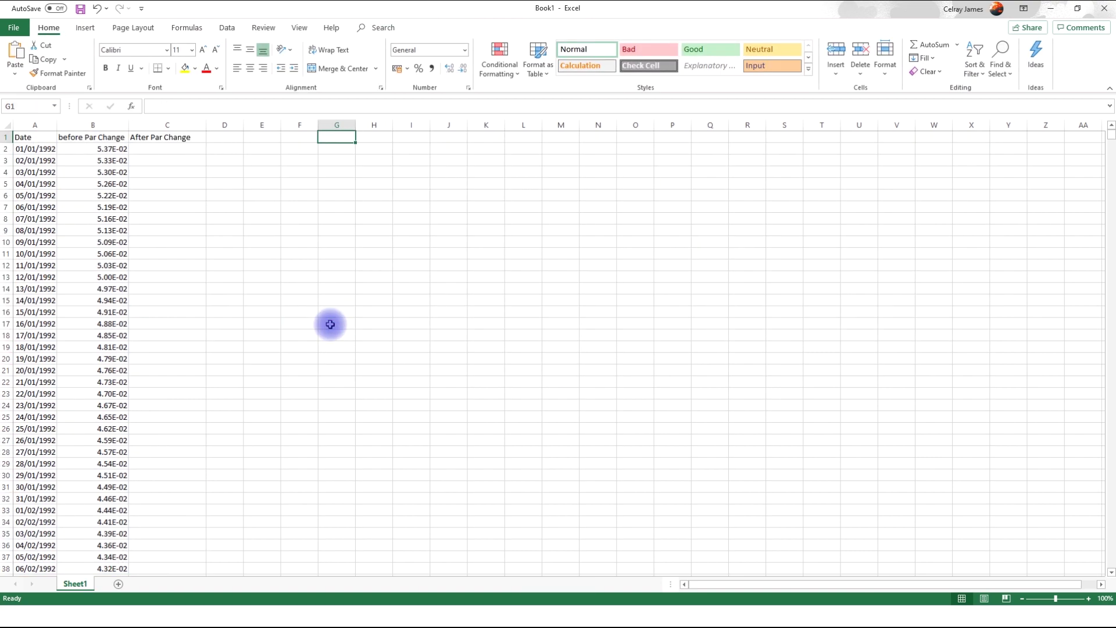
{"action": "key", "text": "ctrl+v"}
{"action": "left_click_drag", "start_coordinate": [391, 142], "coordinate": [398, 165]}
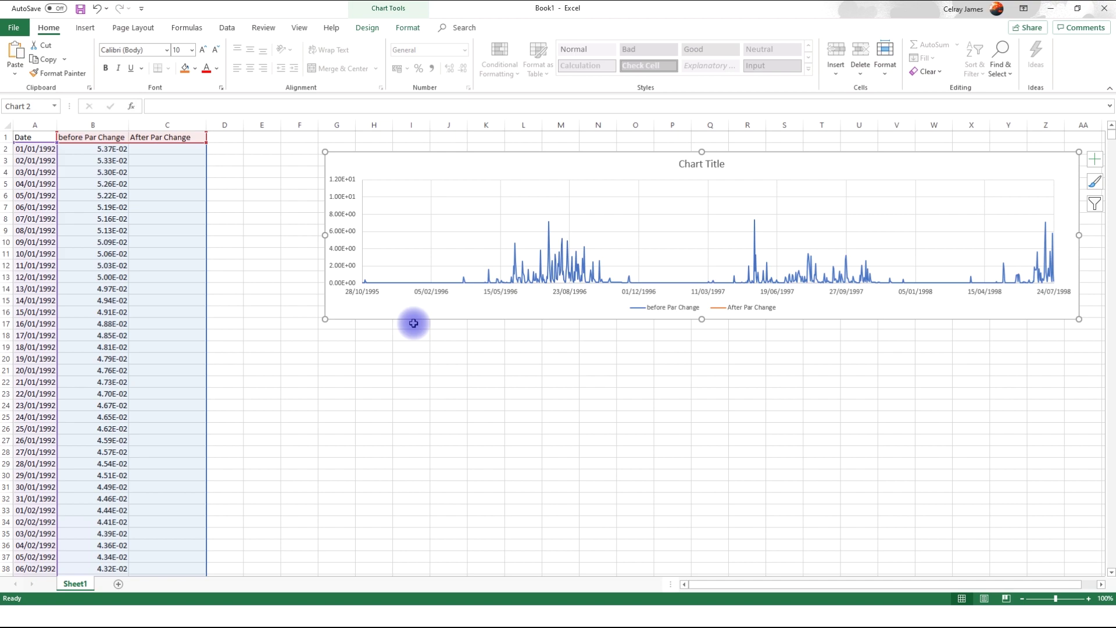
- In SWAT+ Editor, go to Edit SWAT+ inputs > CHANGE > Hard Calibration, currently empty
{"action": "key", "text": "alt+Tab"}
{"action": "key", "text": "alt+Tab"}
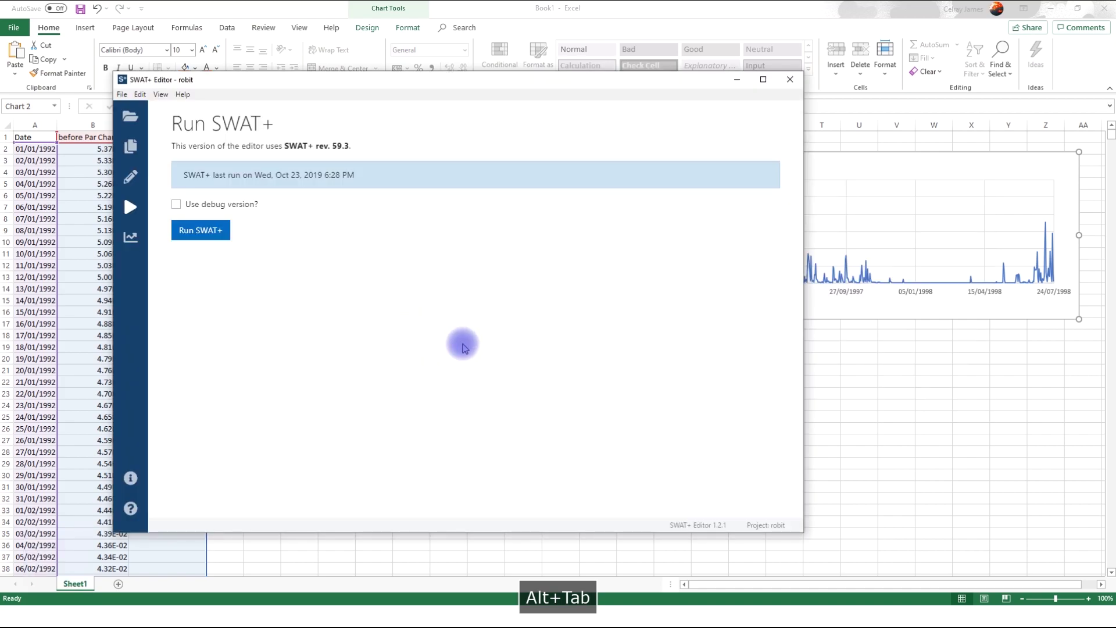
{"action": "left_click_drag", "start_coordinate": [448, 83], "coordinate": [620, 113]}
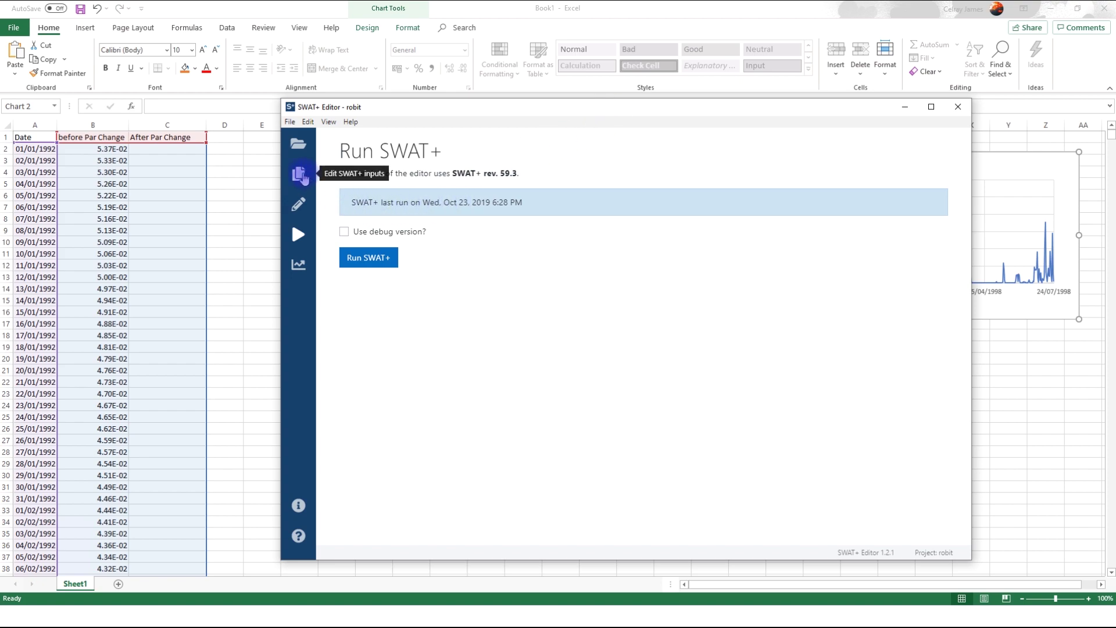
{"action": "left_click", "coordinate": [300, 175]}
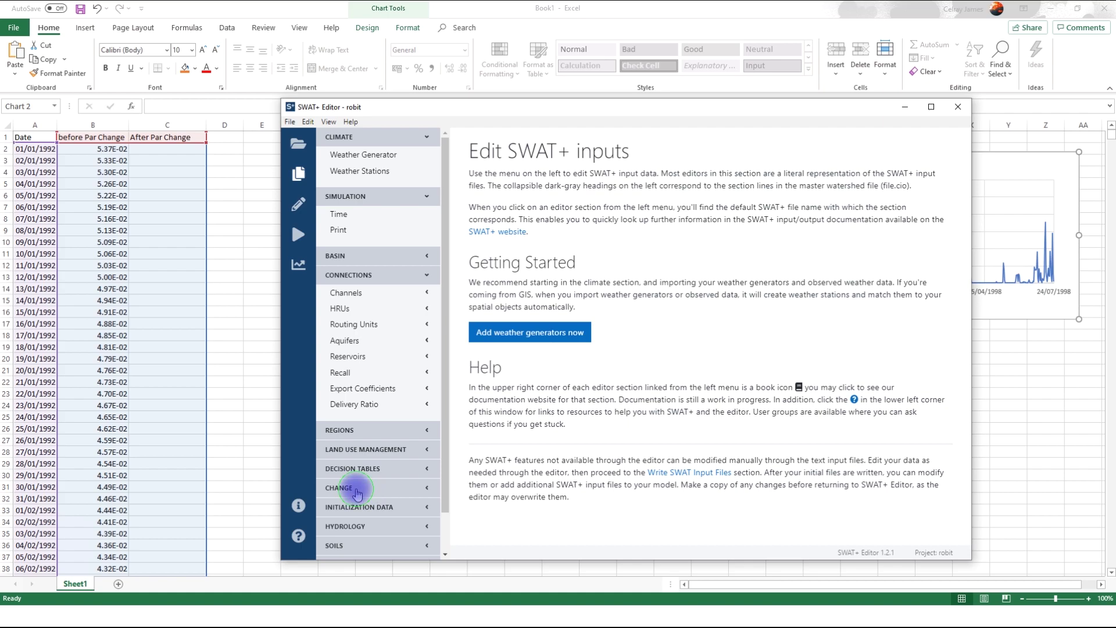
{"action": "left_click", "coordinate": [360, 489]}
{"action": "scroll", "coordinate": [384, 401], "scroll_direction": "down", "scroll_amount": 2}
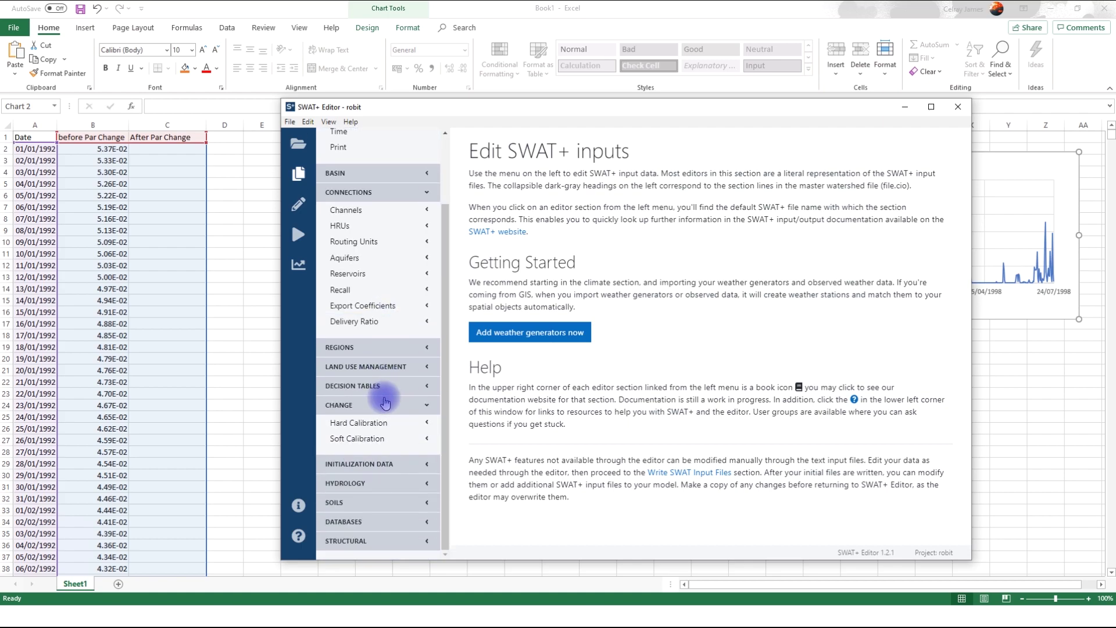
{"action": "left_click", "coordinate": [379, 423]}
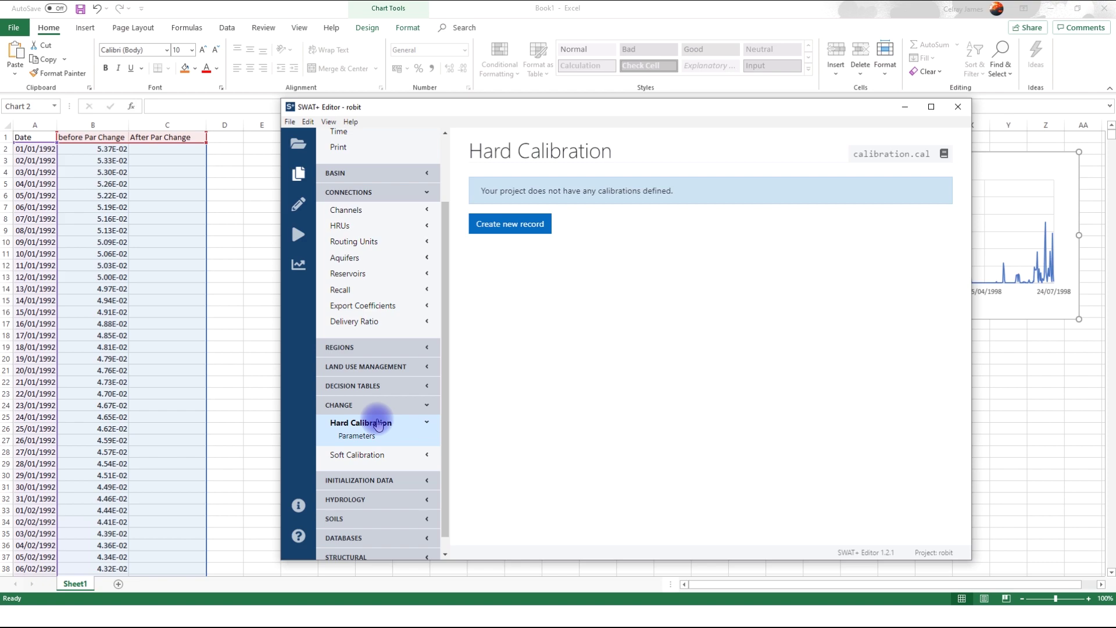
- Create a new hard calibration record and choose cn2 as its Calibration Parameter
{"action": "left_click", "coordinate": [510, 226]}
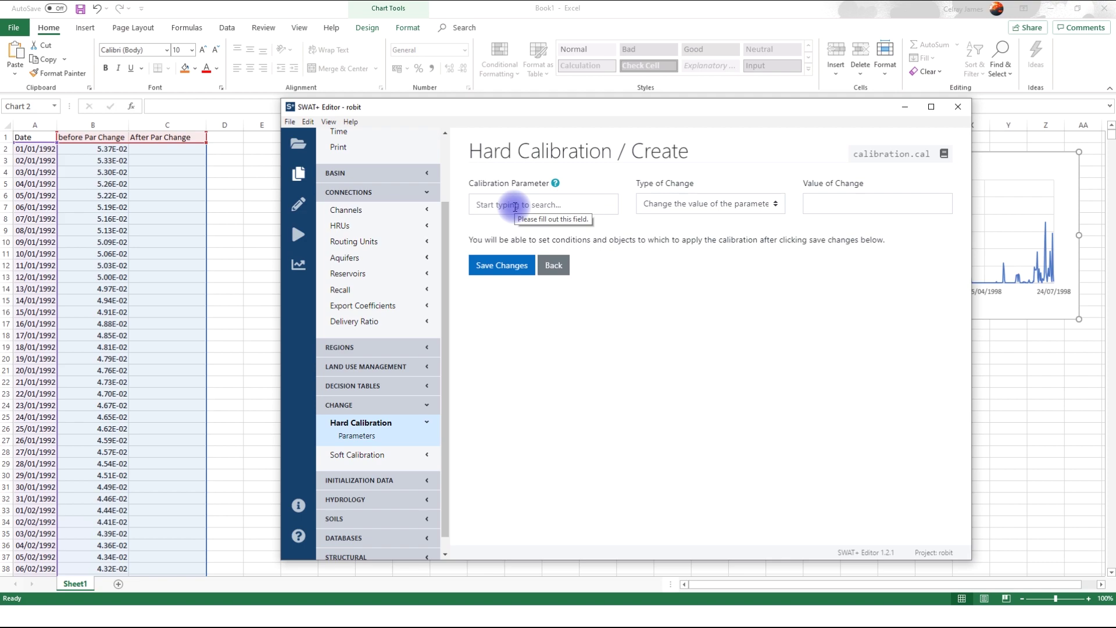
{"action": "left_click", "coordinate": [516, 206]}
{"action": "type", "text": "cn2"}
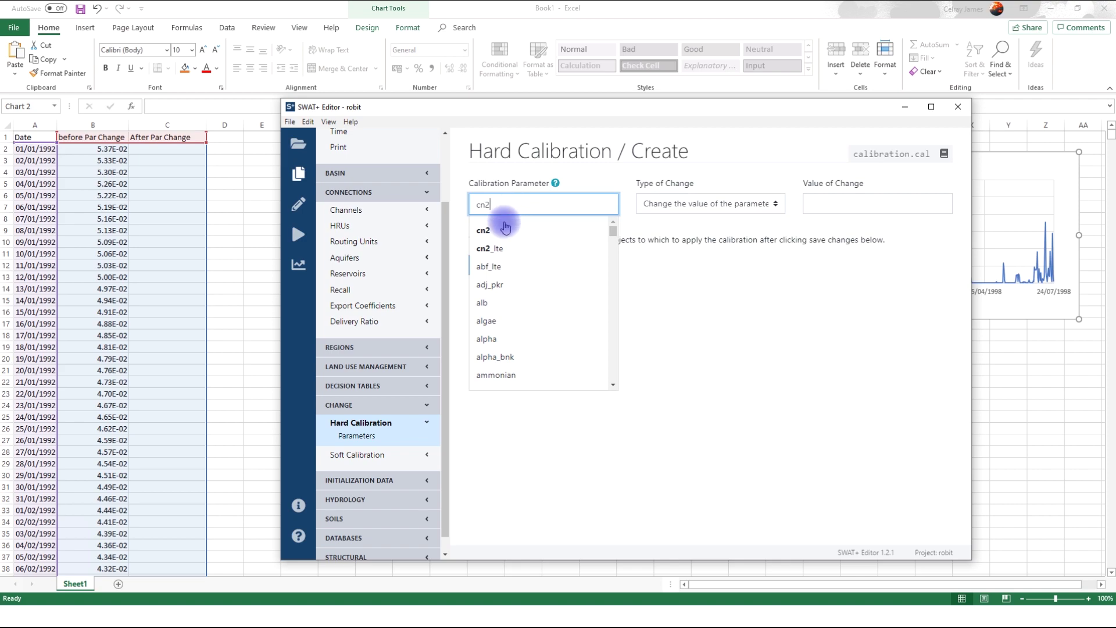
{"action": "left_click", "coordinate": [505, 229]}
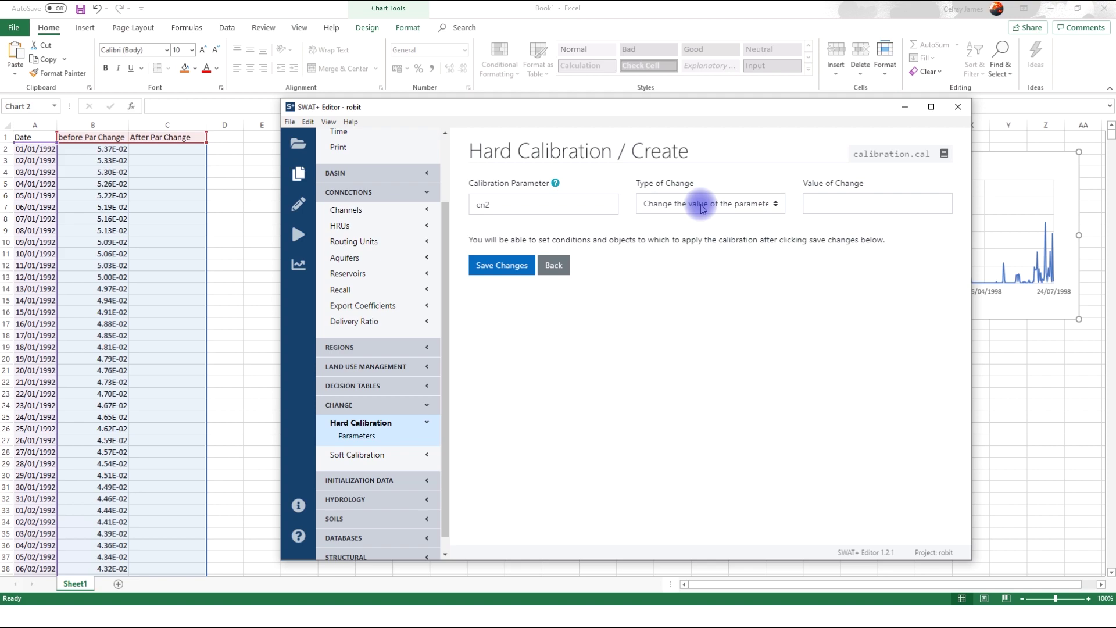
- Give the cn2 record a Value of Change of -20 and Type of Change pctchg
{"action": "left_click", "coordinate": [702, 209]}
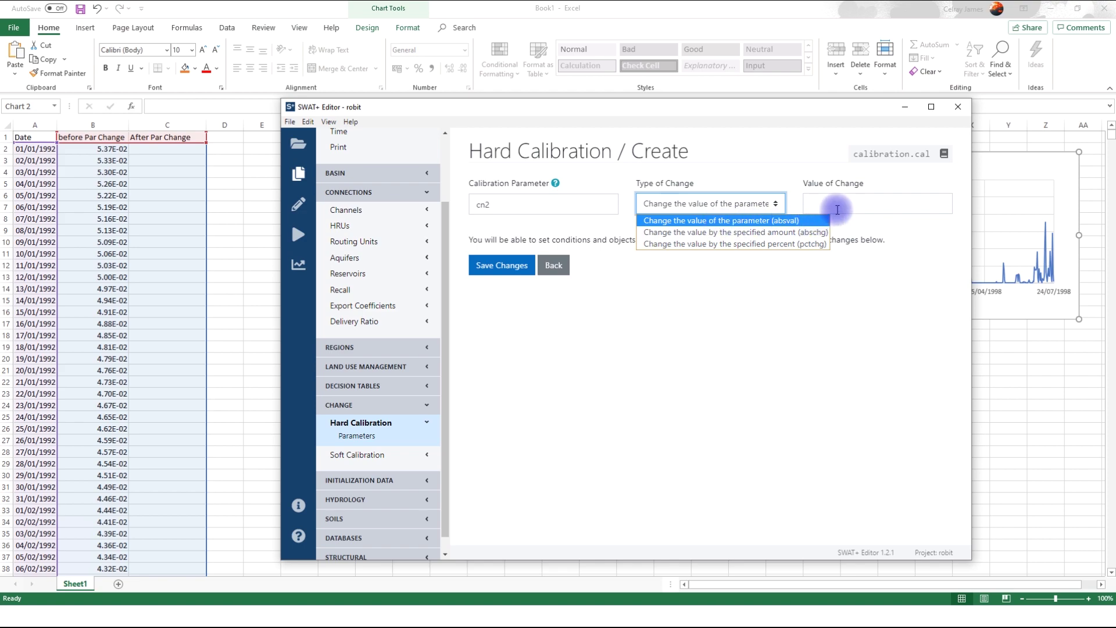
{"action": "left_click", "coordinate": [846, 201]}
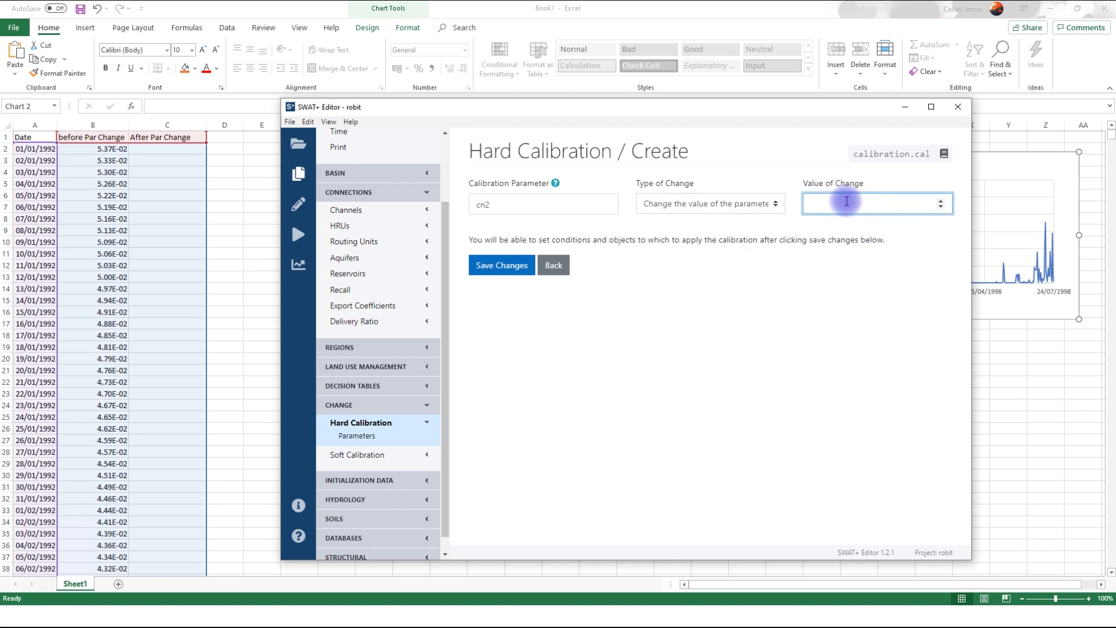
{"action": "type", "text": "-20"}
{"action": "left_click", "coordinate": [761, 208]}
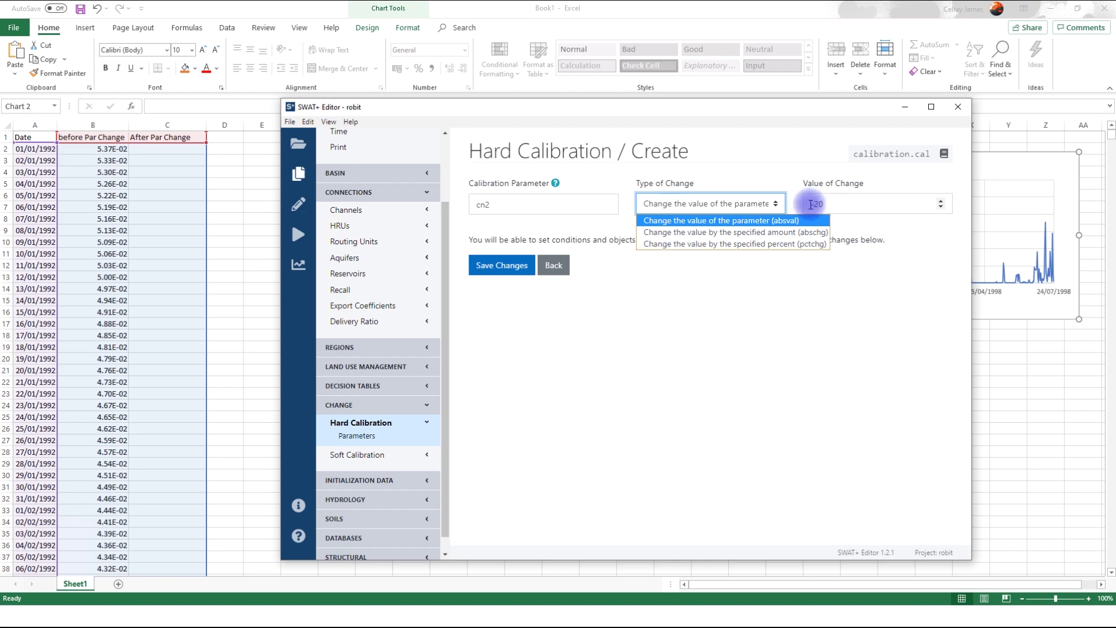
{"action": "left_click_drag", "start_coordinate": [811, 205], "coordinate": [827, 202]}
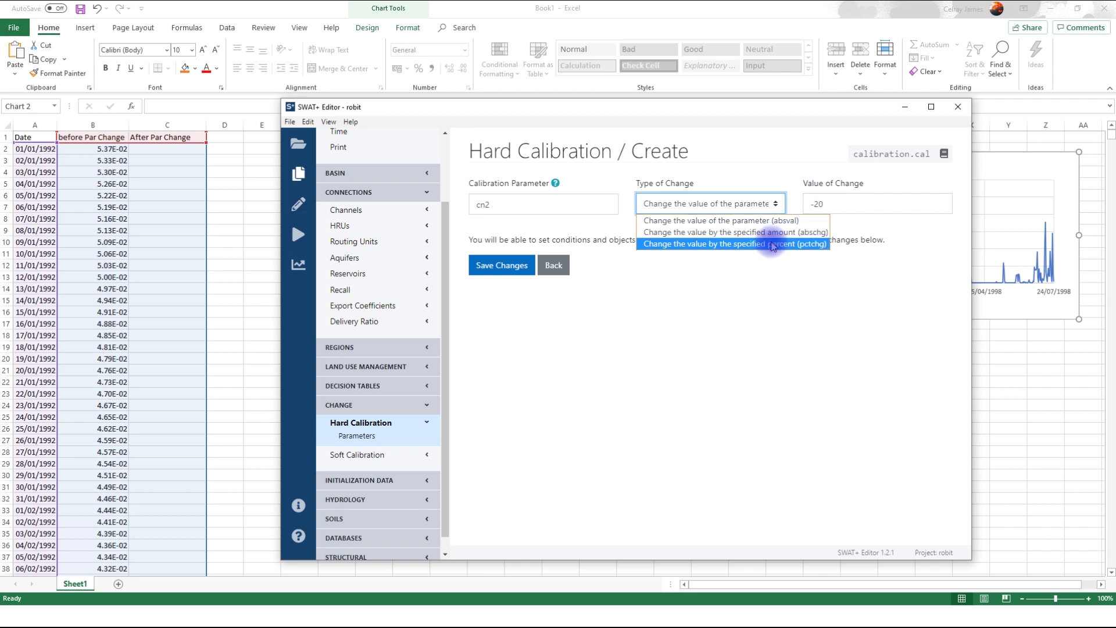
{"action": "left_click", "coordinate": [773, 245]}
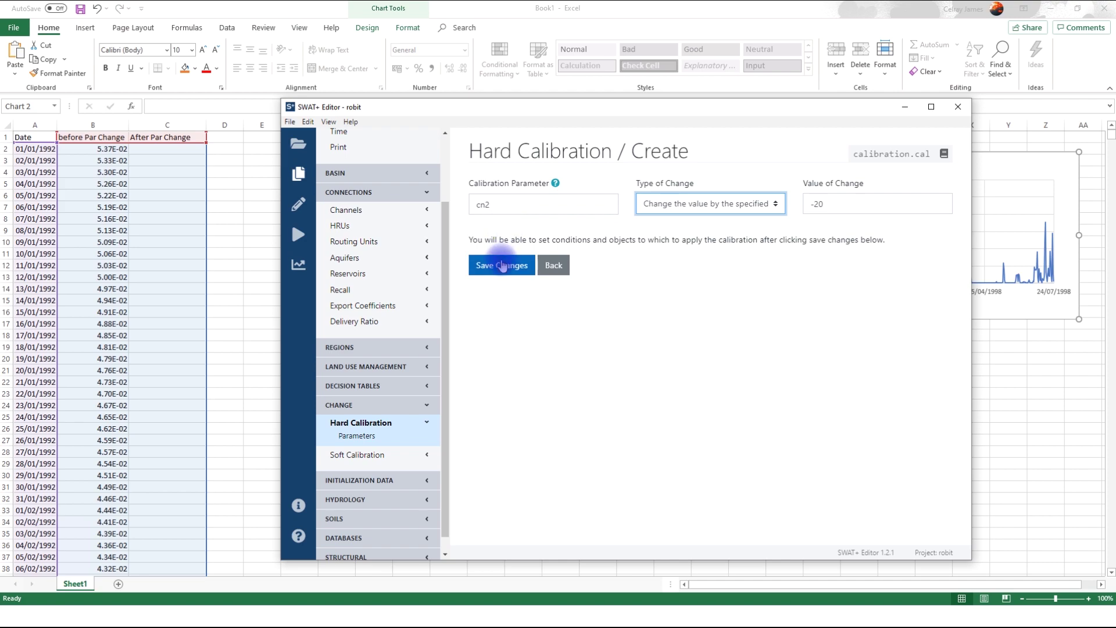
- Save the cn2 pctchg -20 record and return to the Hard Calibration list
{"action": "left_click", "coordinate": [503, 265]}
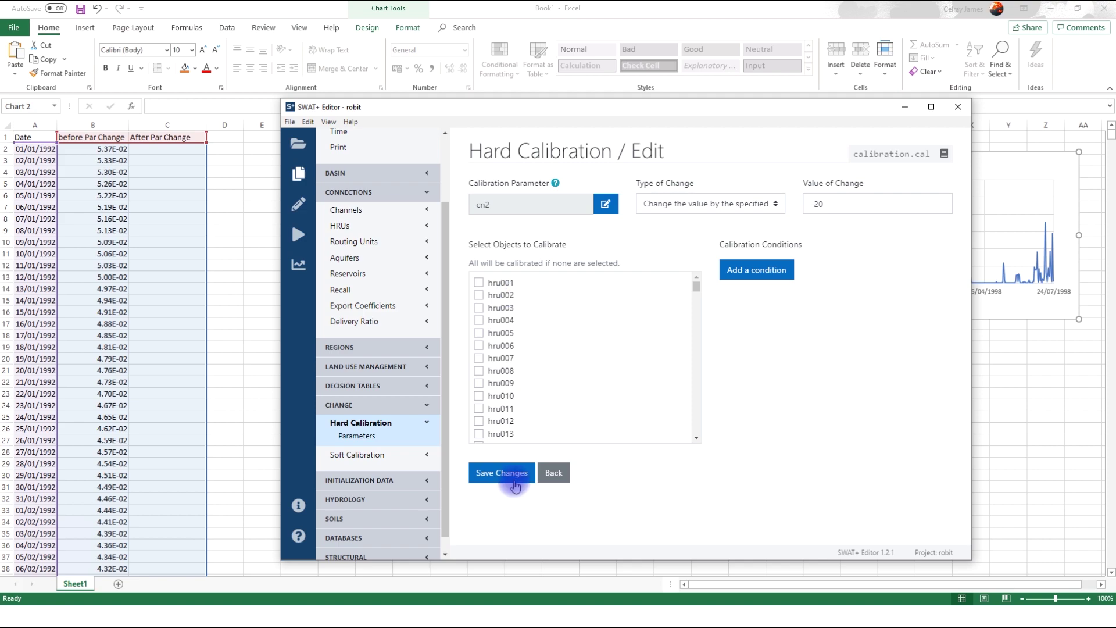
{"action": "left_click", "coordinate": [511, 473]}
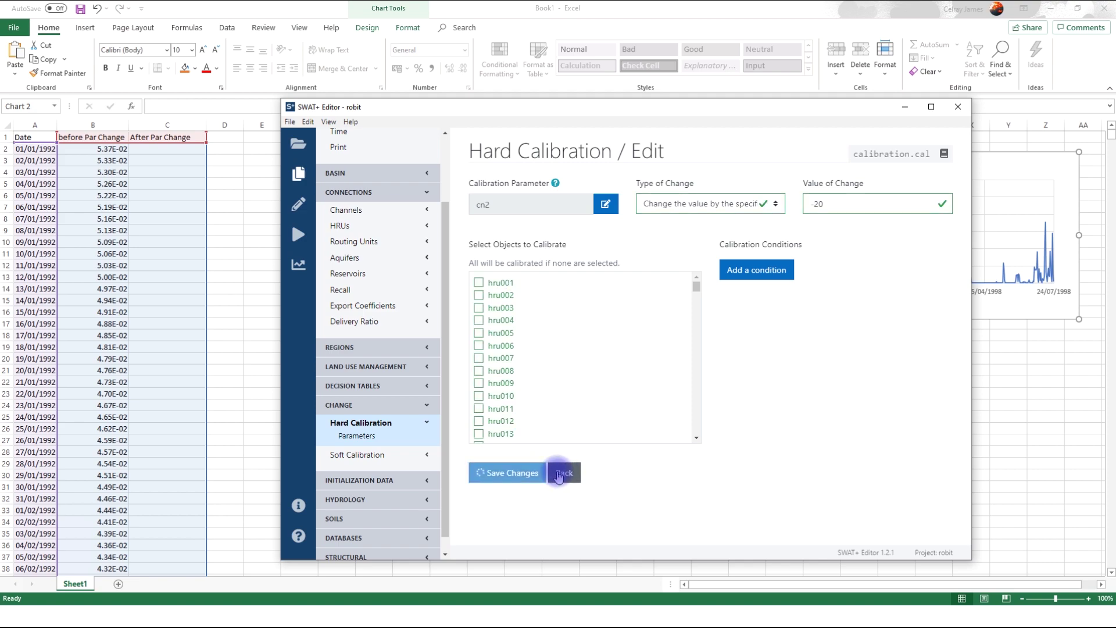
{"action": "left_click", "coordinate": [554, 515]}
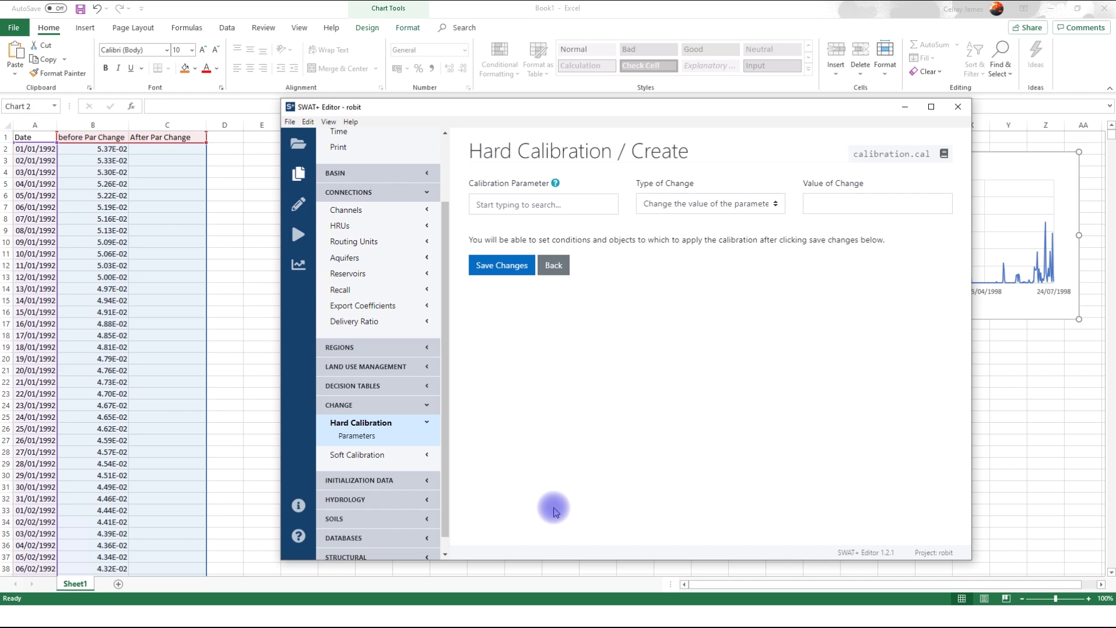
{"action": "left_click", "coordinate": [551, 263]}
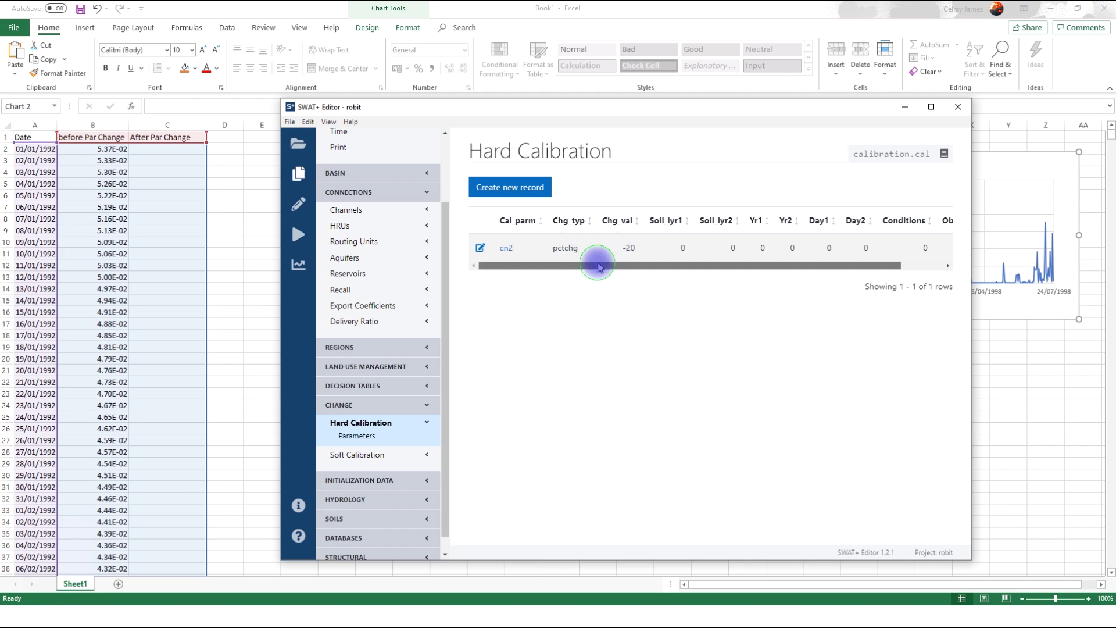
{"action": "left_click_drag", "start_coordinate": [598, 264], "coordinate": [665, 265]}
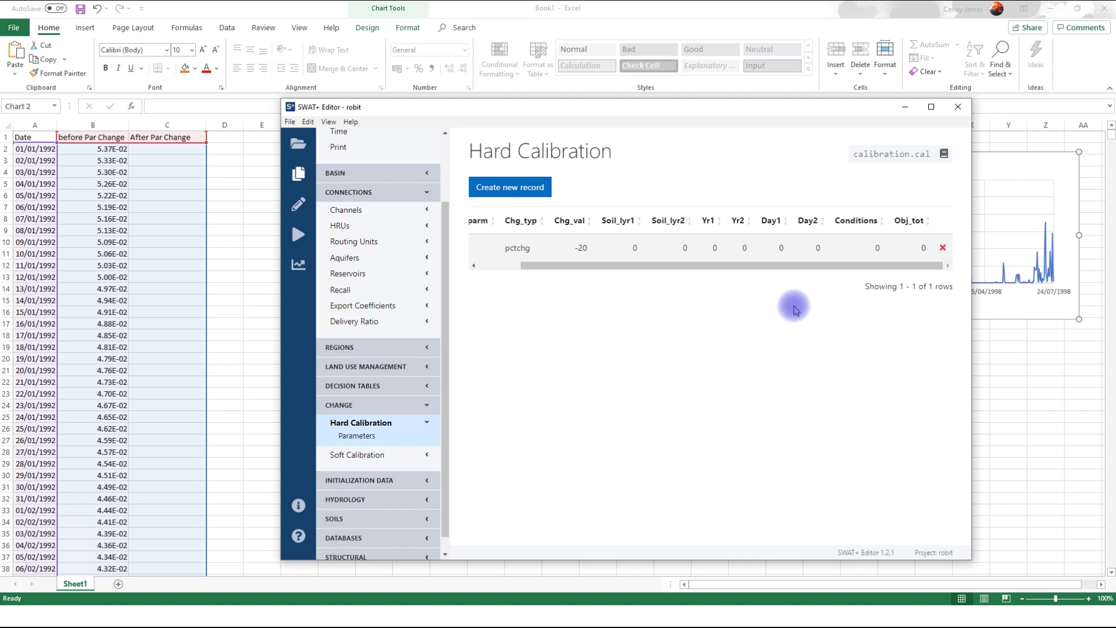
- In the TxtInOut folder, select file.cio and bring up the More apps list to open it
{"action": "left_click", "coordinate": [515, 282]}
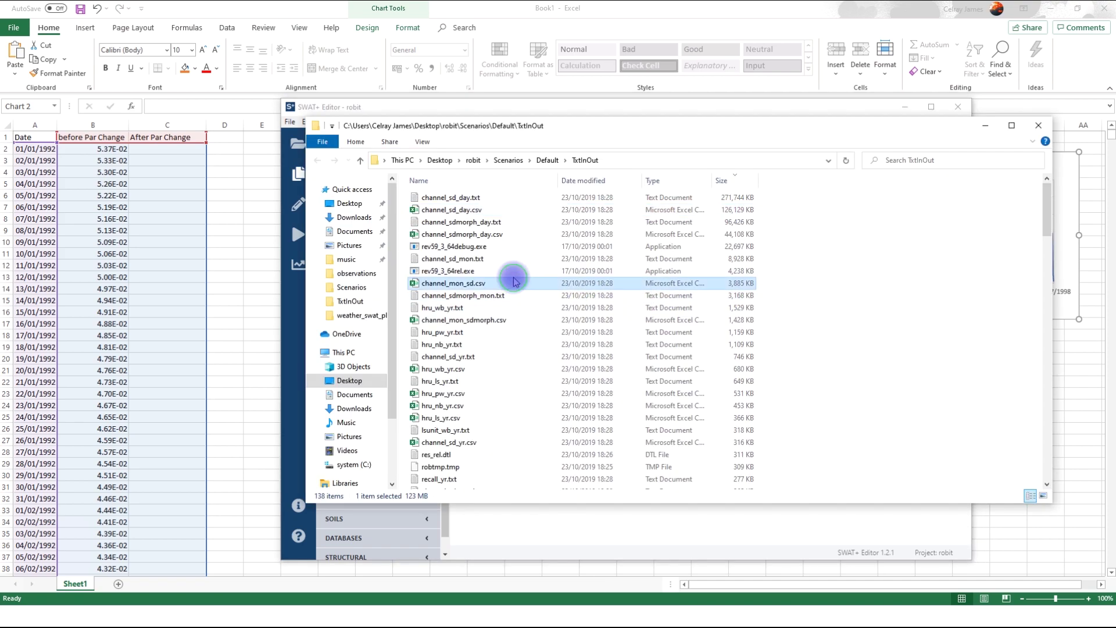
{"action": "scroll", "coordinate": [512, 279], "scroll_direction": "down", "scroll_amount": 15}
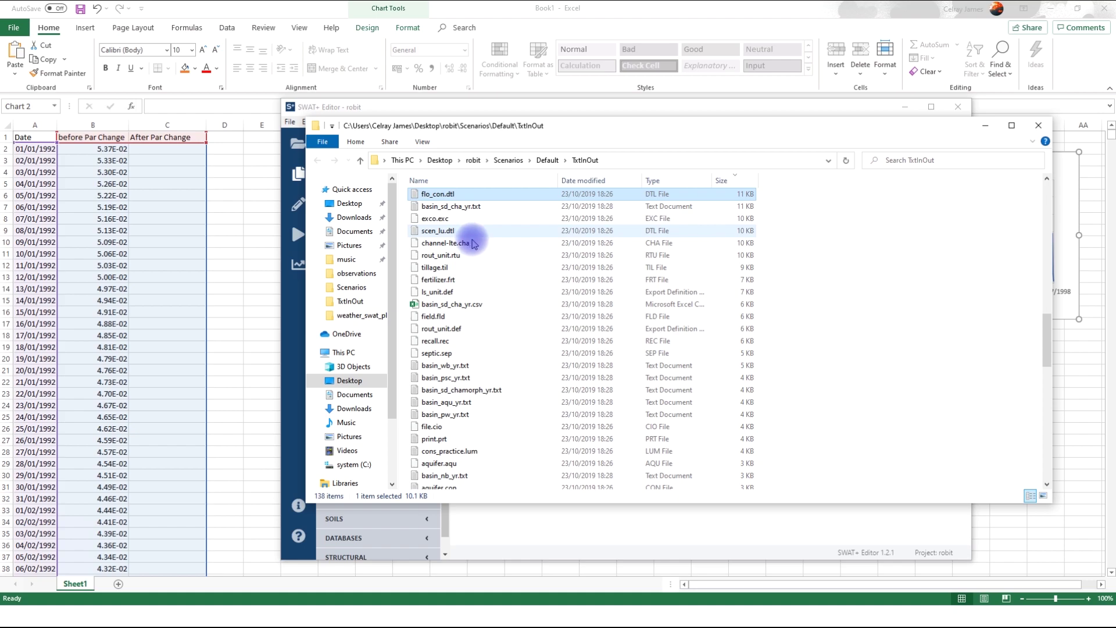
{"action": "left_click", "coordinate": [531, 282]}
{"action": "type", "text": "fil"}
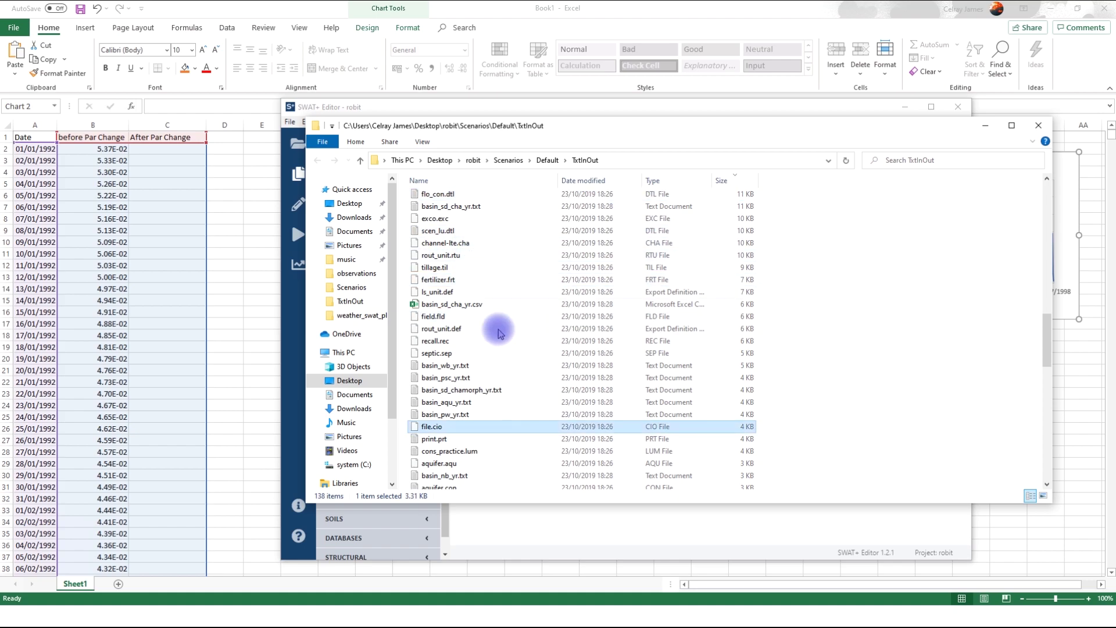
{"action": "left_click", "coordinate": [437, 425]}
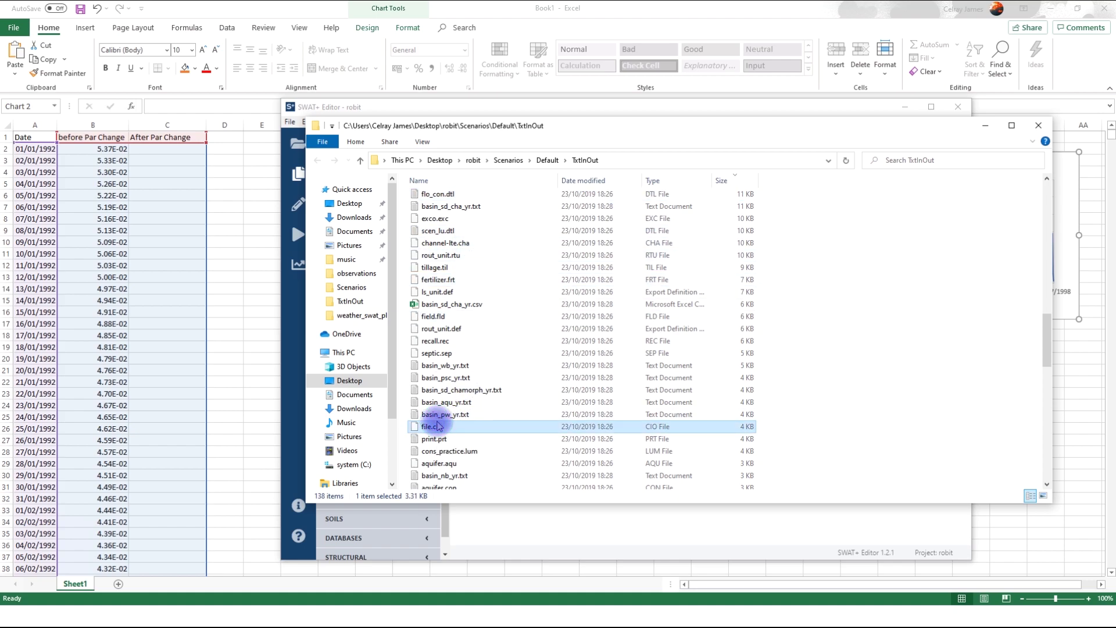
{"action": "left_click", "coordinate": [482, 228]}
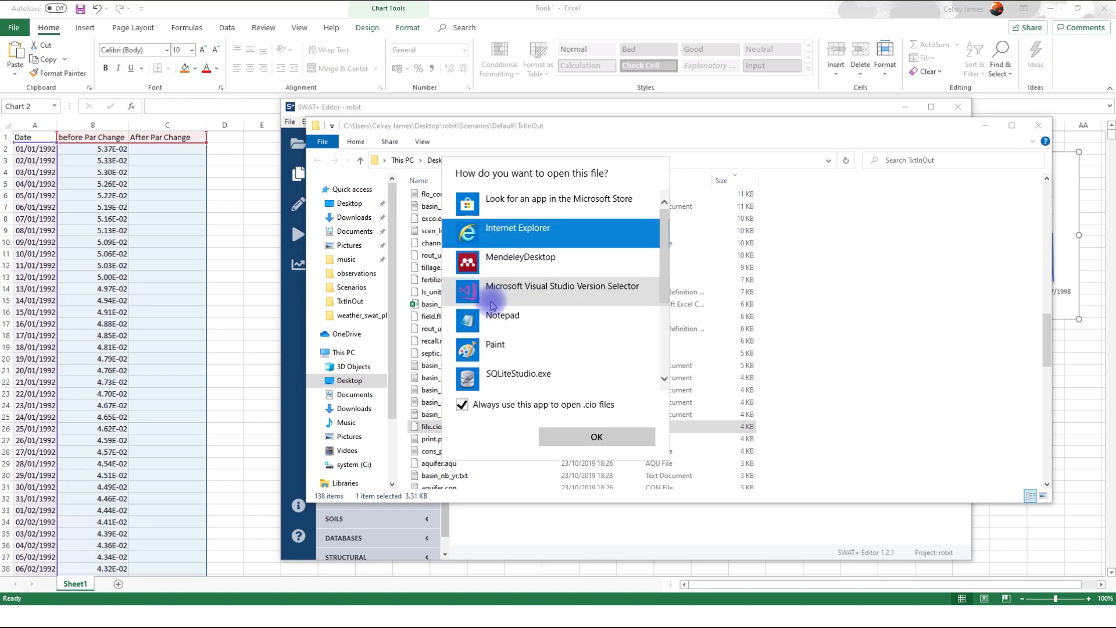
- Open file.cio in Notepad and inspect its chg line: cal_parms.cal followed by null entries
{"action": "left_click", "coordinate": [498, 316]}
{"action": "left_click", "coordinate": [613, 439]}
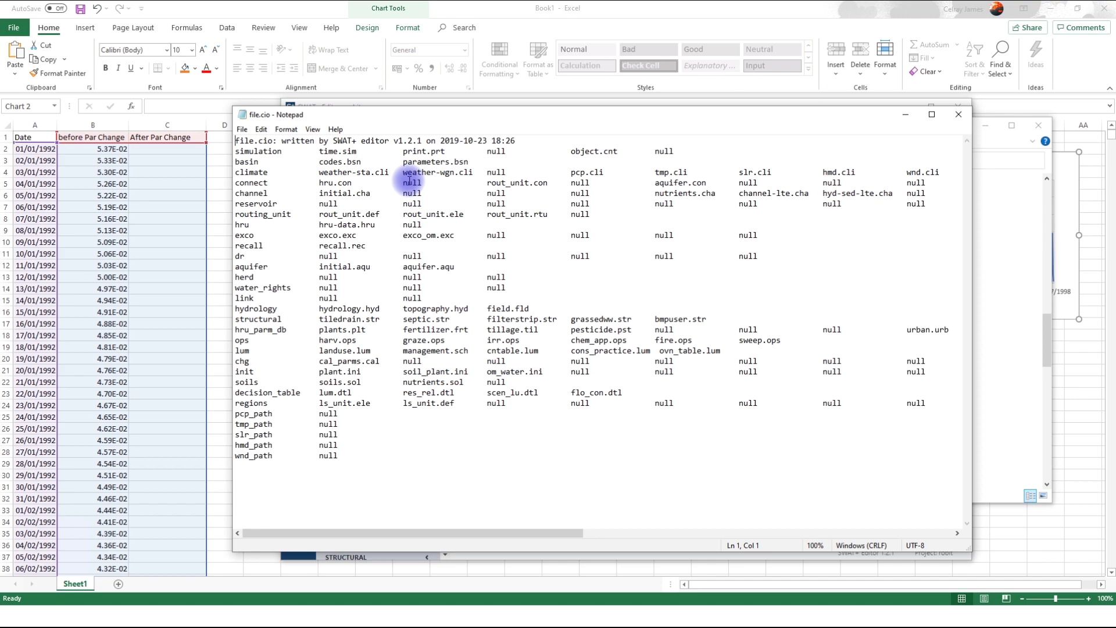
{"action": "left_click", "coordinate": [237, 351]}
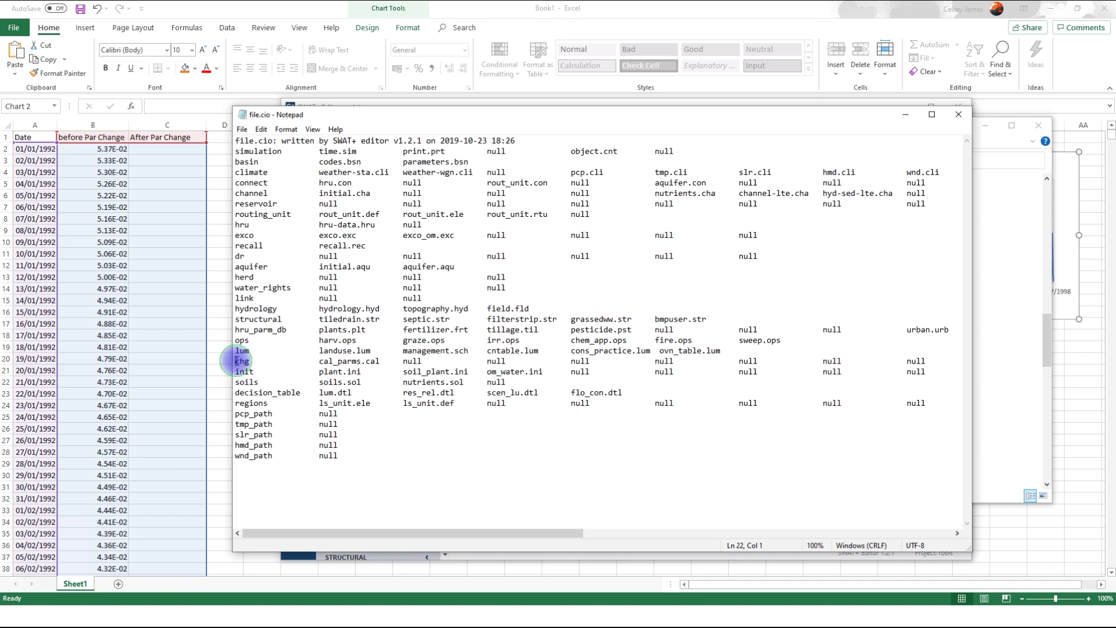
{"action": "key", "text": "End"}
{"action": "left_click", "coordinate": [293, 353], "text": "shift"}
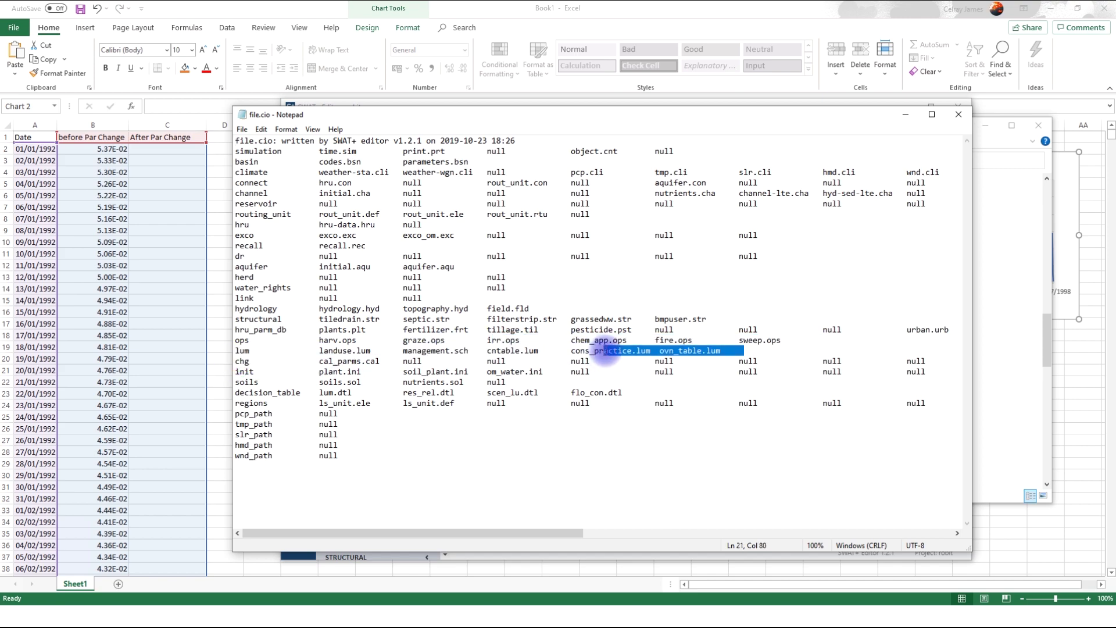
{"action": "left_click", "coordinate": [610, 359], "text": "shift"}
{"action": "left_click", "coordinate": [466, 371]}
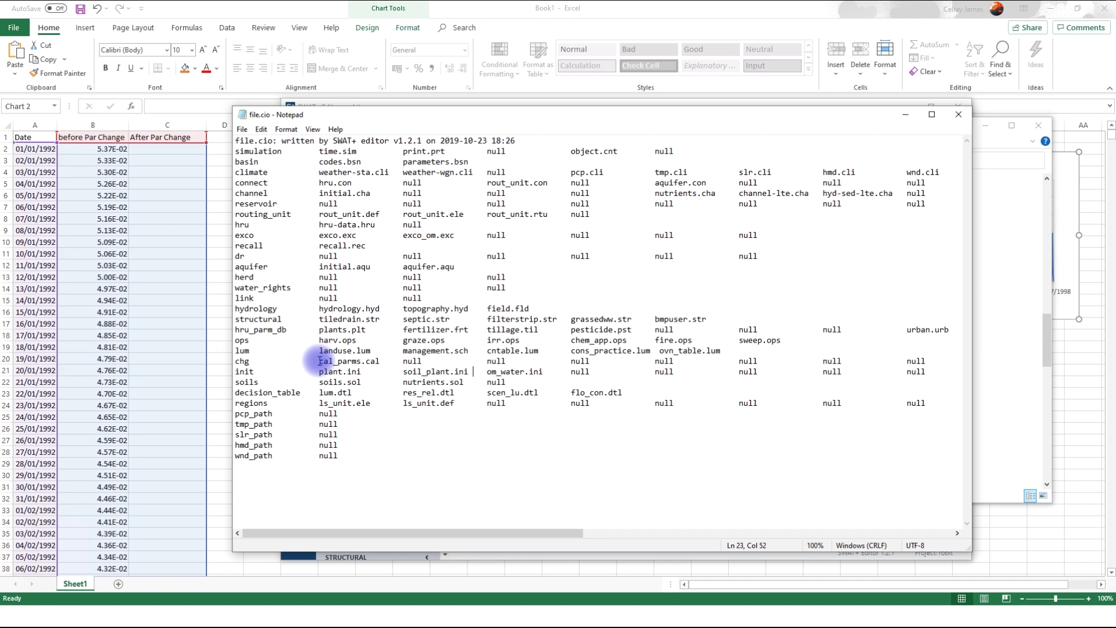
{"action": "double_click", "coordinate": [411, 361]}
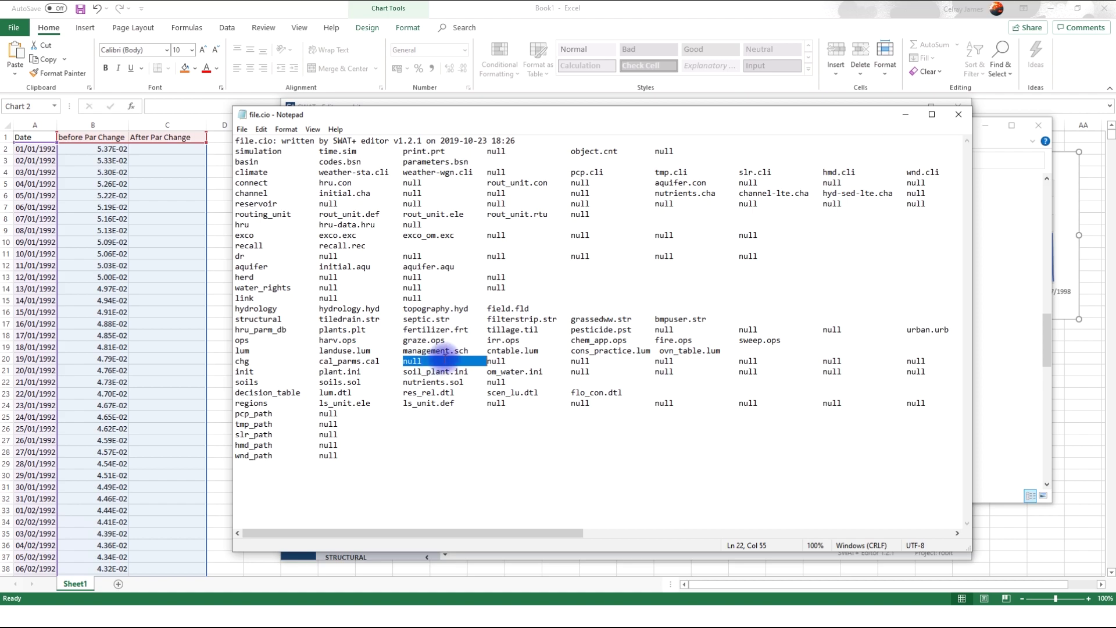
- Close Notepad and rewrite the SWAT+ input files to TxtInOut, overwriting the existing ones
{"action": "left_click", "coordinate": [957, 115]}
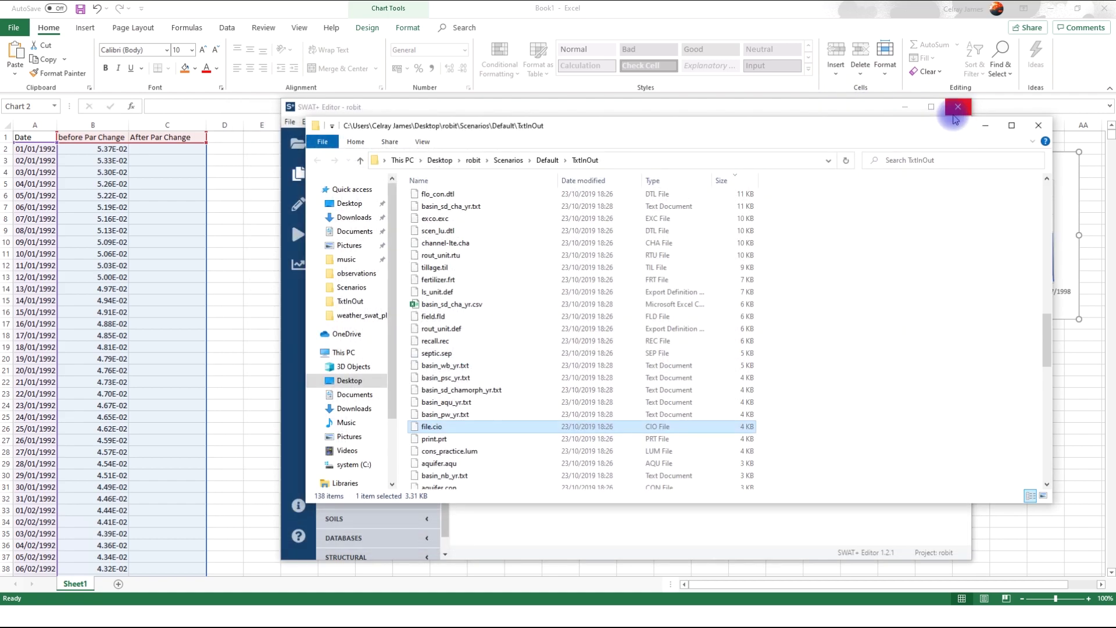
{"action": "left_click", "coordinate": [538, 107]}
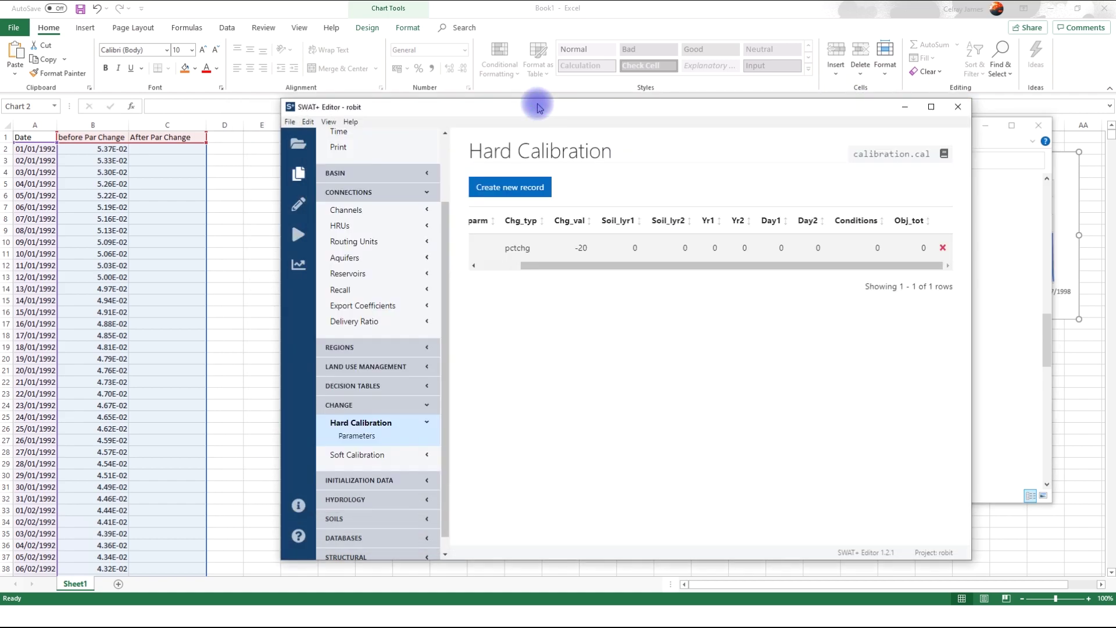
{"action": "left_click", "coordinate": [298, 204]}
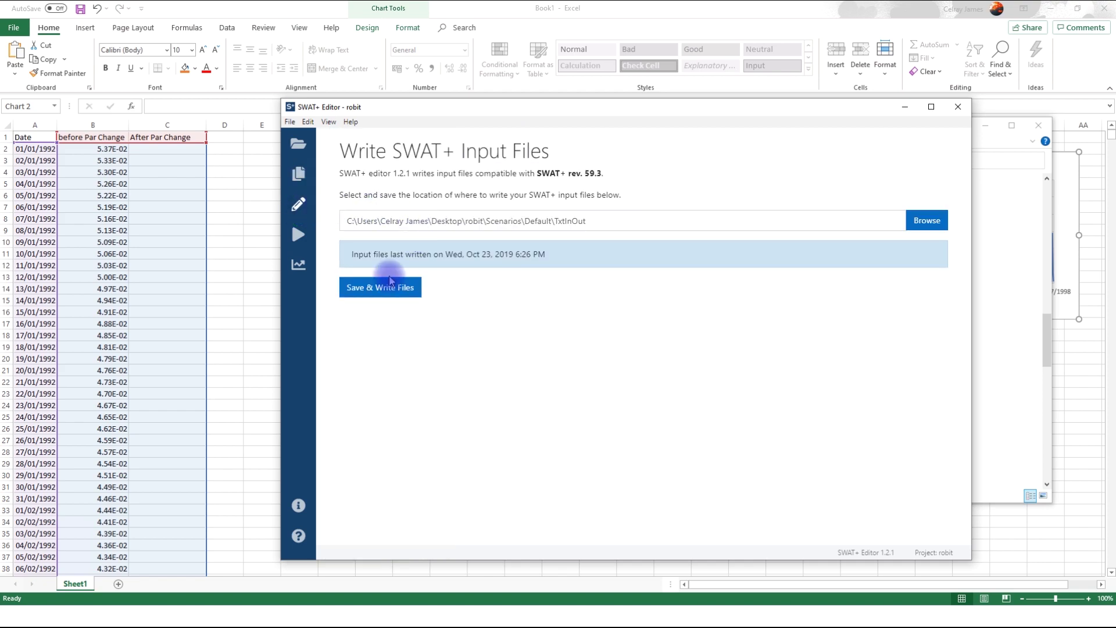
{"action": "left_click", "coordinate": [389, 280]}
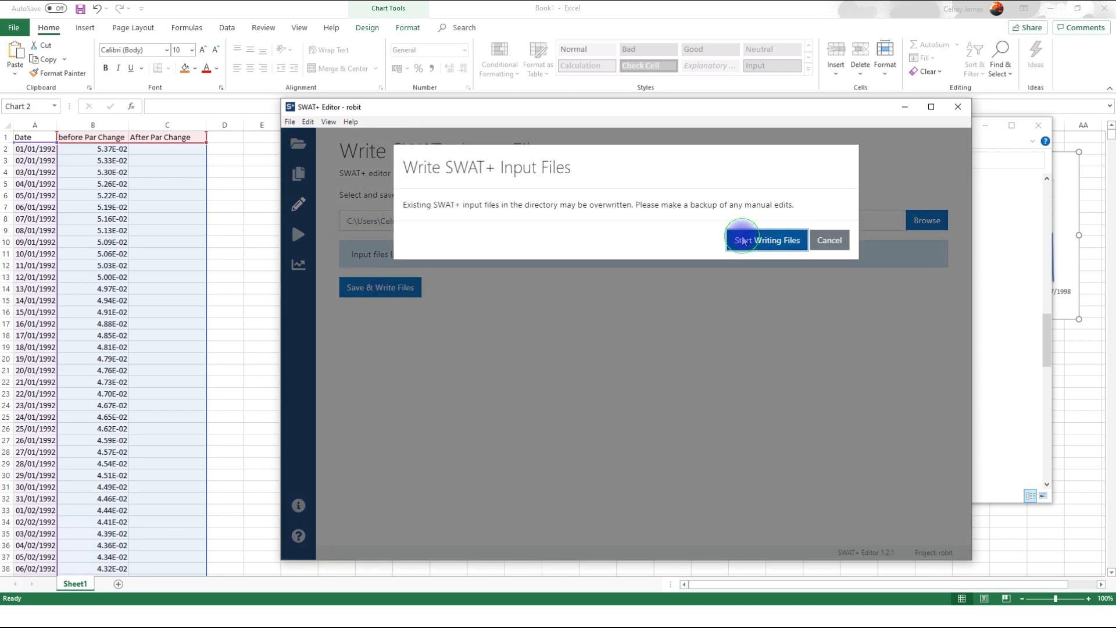
{"action": "left_click", "coordinate": [744, 240]}
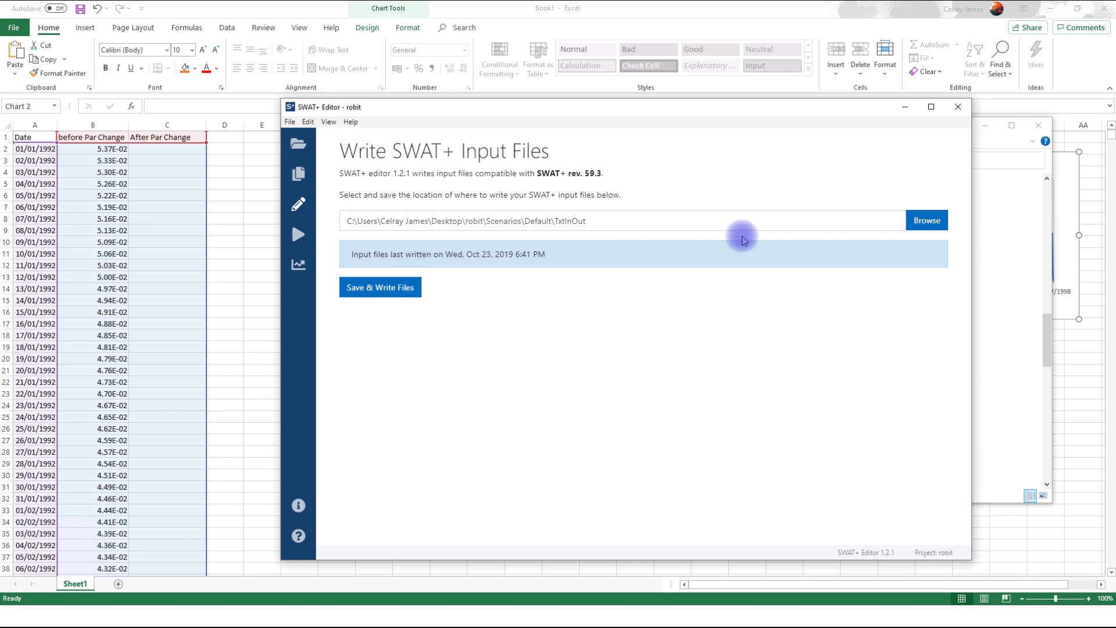
- Reopen the regenerated file.cio, confirm its chg line lists calibration.cal, and close it
{"action": "left_click", "coordinate": [919, 225]}
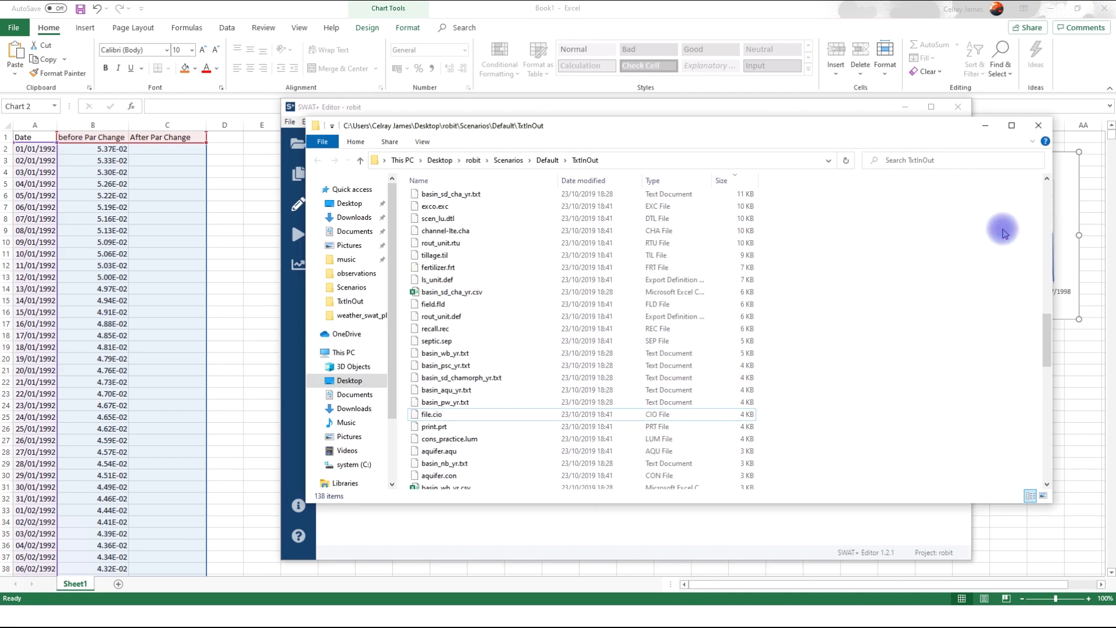
{"action": "double_click", "coordinate": [437, 414]}
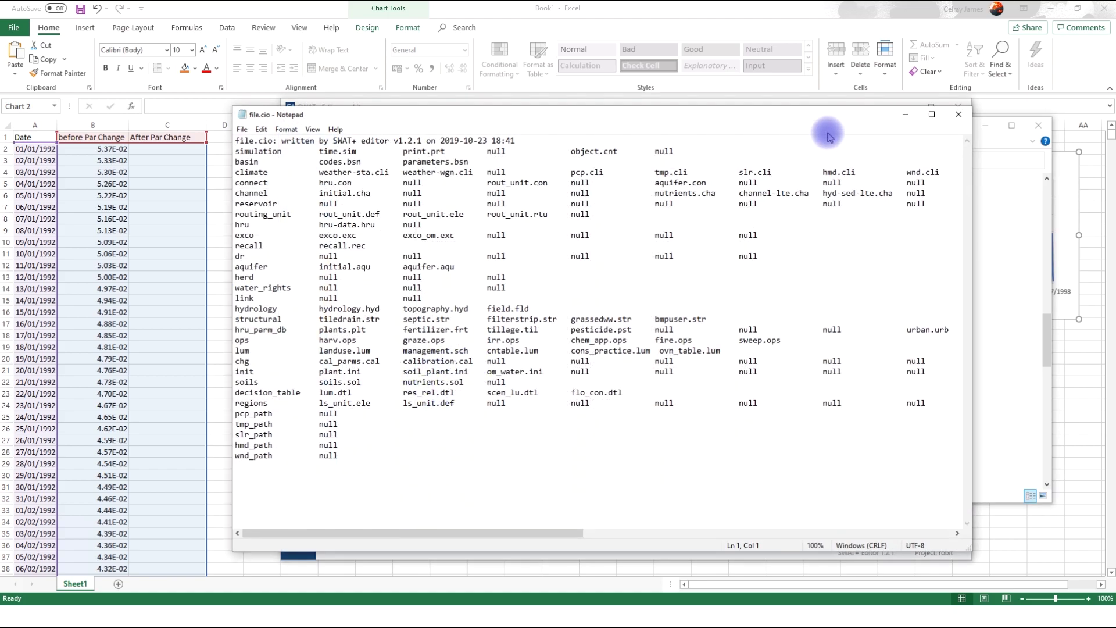
{"action": "left_click", "coordinate": [959, 114]}
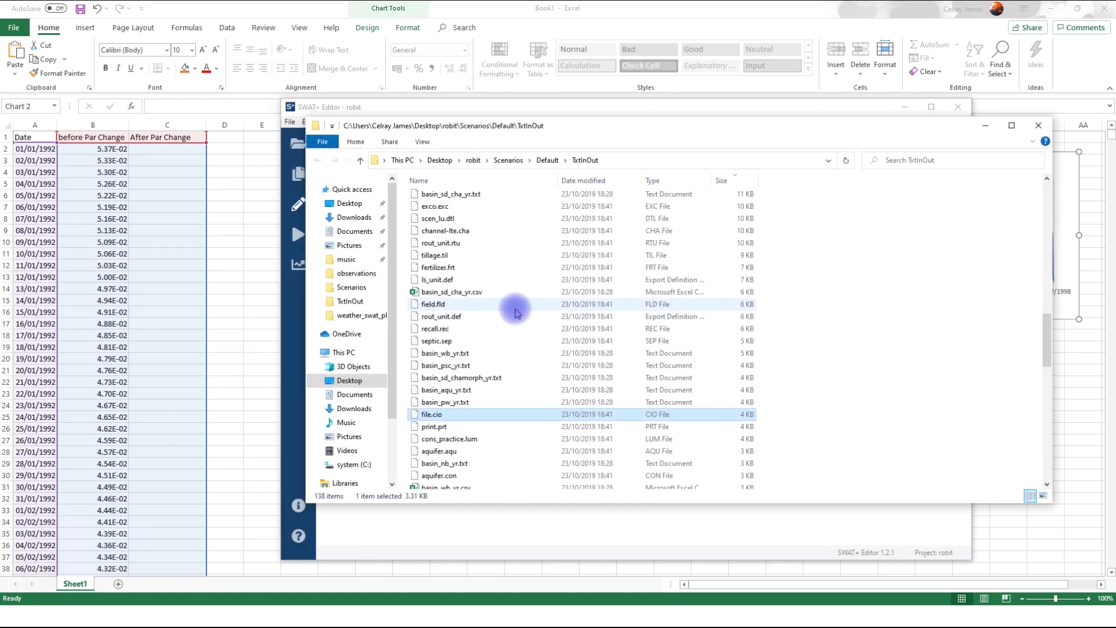
{"action": "key", "text": "c"}
{"action": "key", "text": "c"}
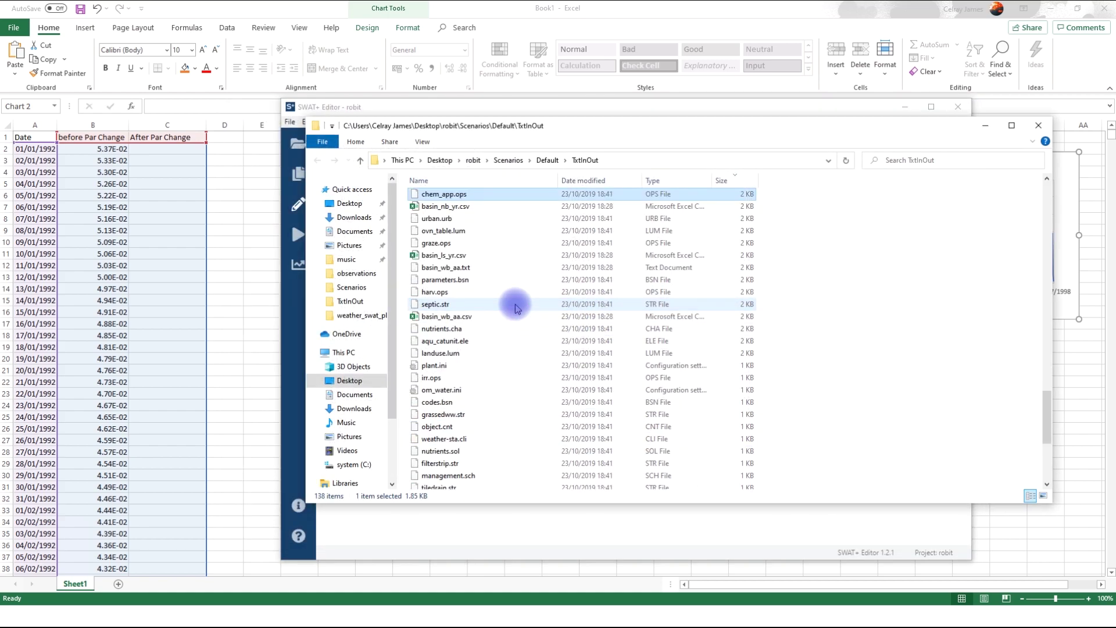
{"action": "key", "text": "c"}
{"action": "key", "text": "c"}
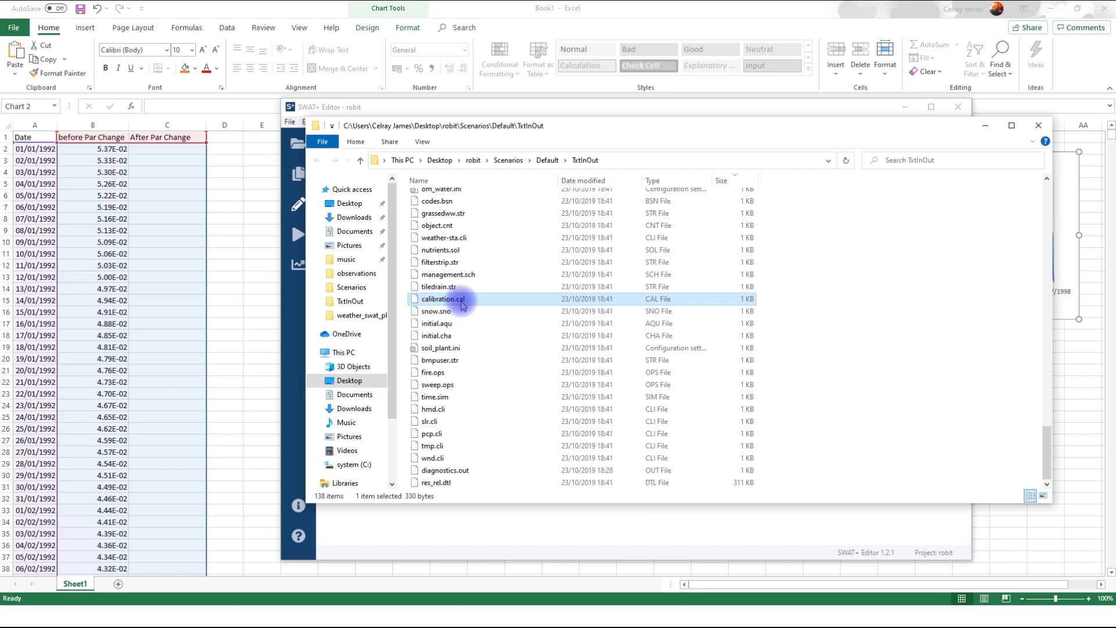
{"action": "double_click", "coordinate": [457, 305]}
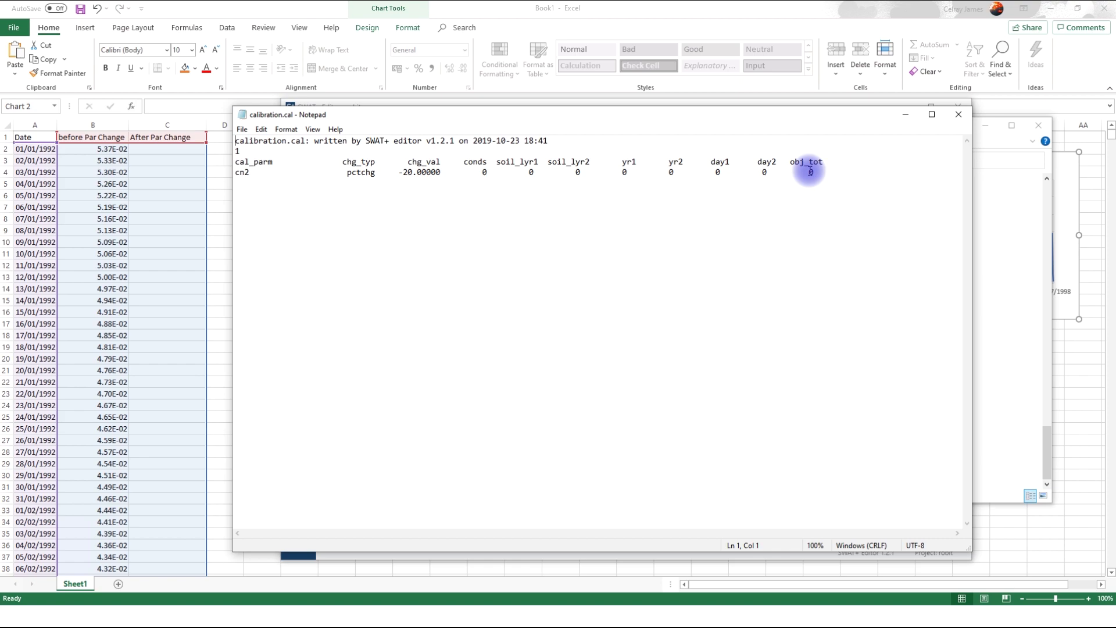
{"action": "left_click", "coordinate": [958, 114]}
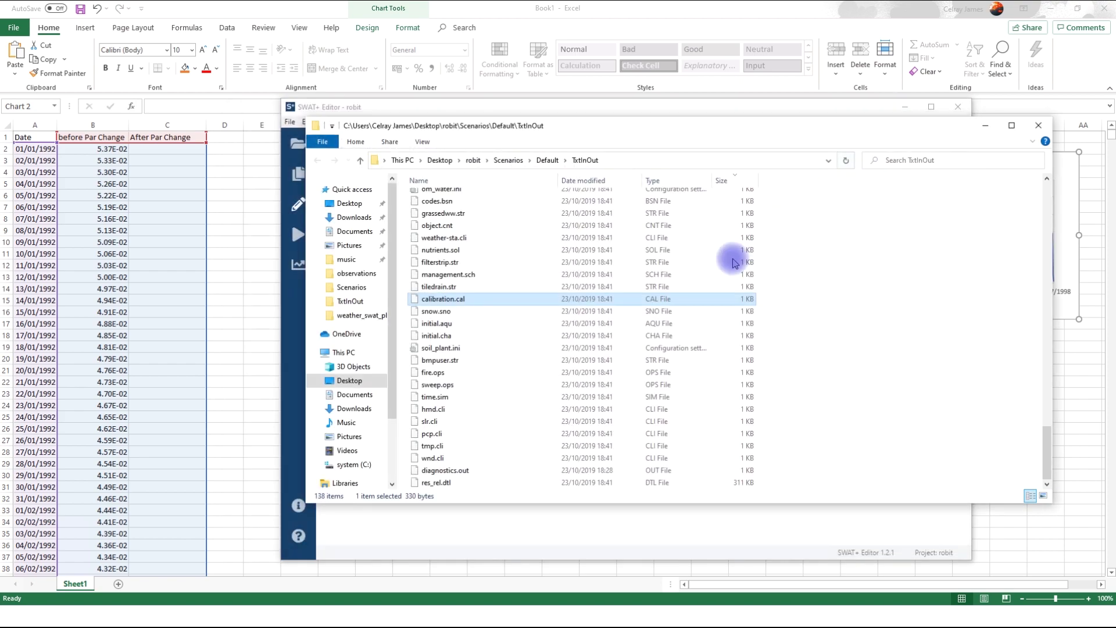
- Sort the folder by name and open cal_parms.cal in Notepad
{"action": "left_click", "coordinate": [452, 182]}
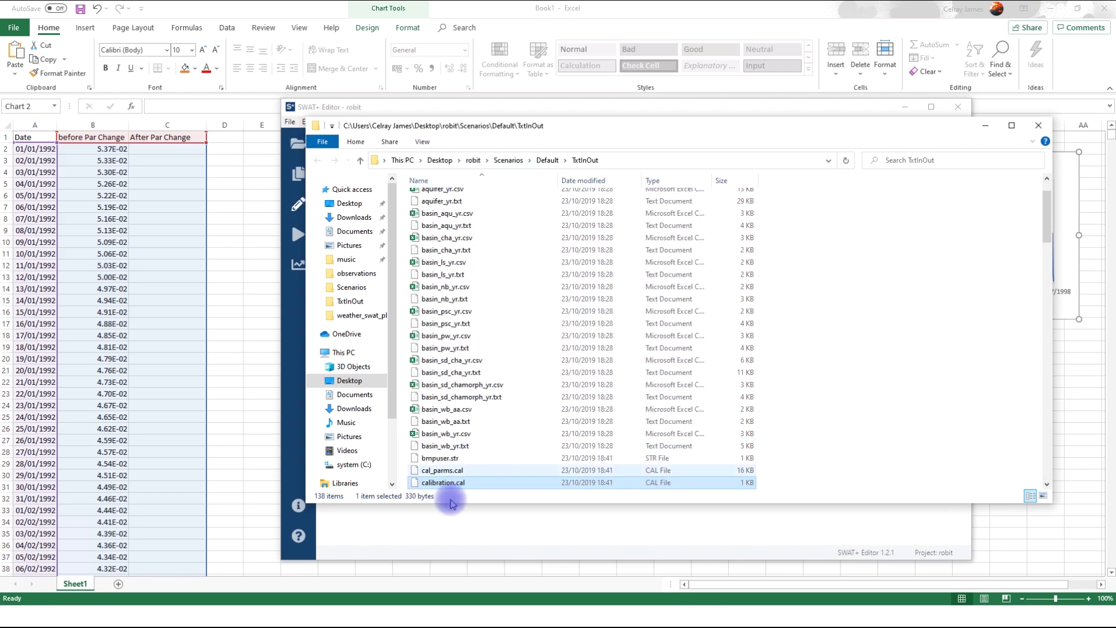
{"action": "left_click", "coordinate": [446, 471]}
{"action": "double_click", "coordinate": [444, 471]}
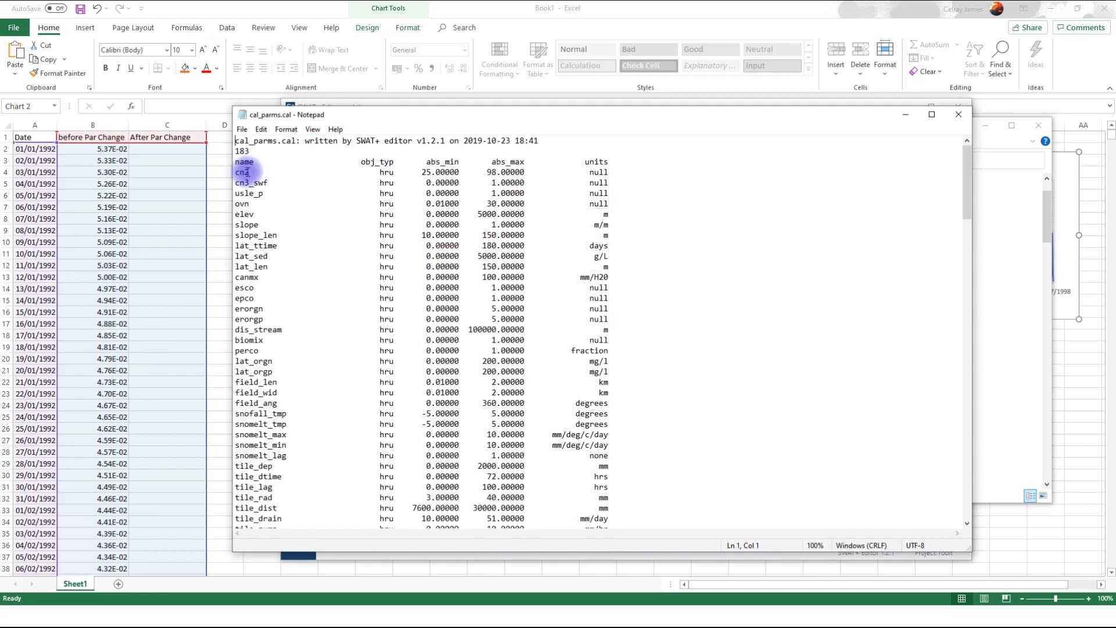
- Highlight cn2 and note its allowed range of 25 to 98, then scan the parameter list
{"action": "left_click_drag", "start_coordinate": [248, 172], "coordinate": [233, 172]}
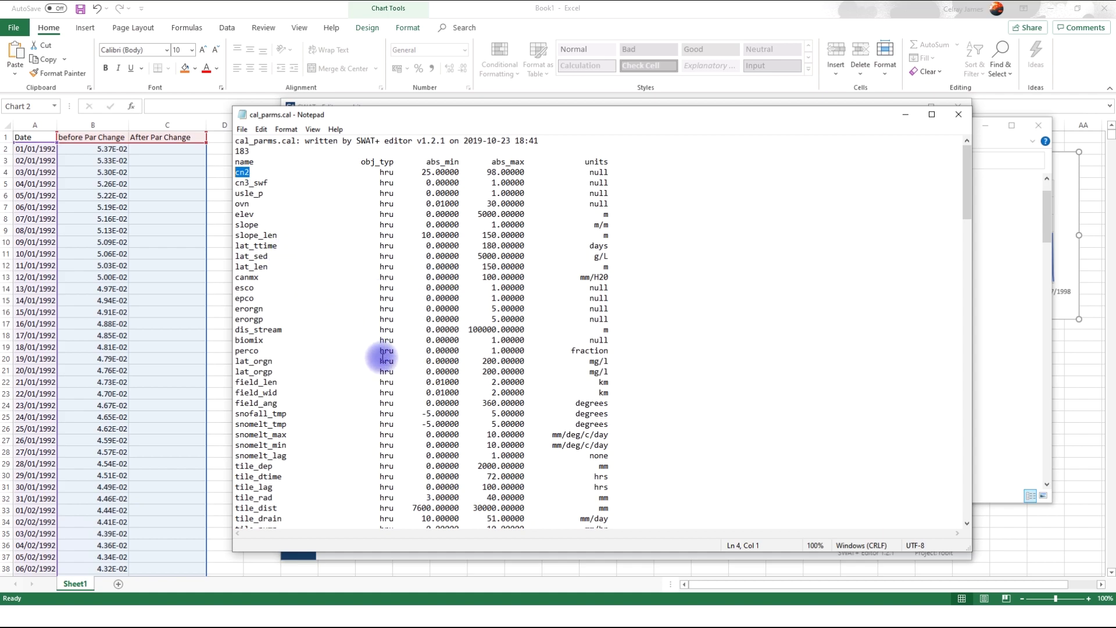
{"action": "scroll", "coordinate": [346, 359], "scroll_direction": "down", "scroll_amount": 5}
{"action": "scroll", "coordinate": [346, 359], "scroll_direction": "down", "scroll_amount": 2}
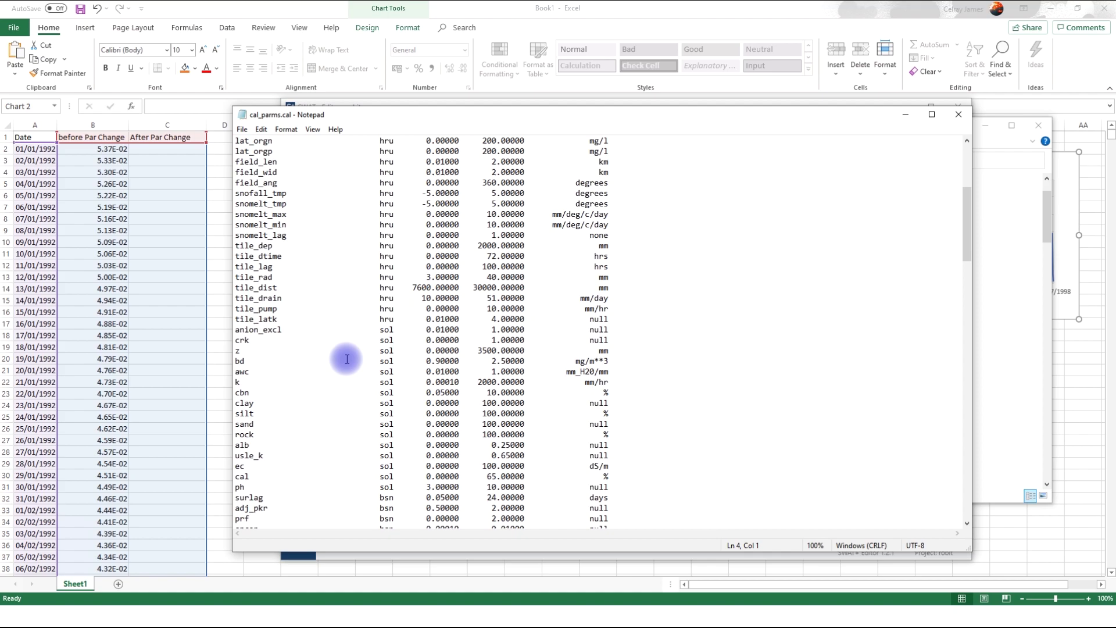
{"action": "scroll", "coordinate": [347, 360], "scroll_direction": "down", "scroll_amount": 15}
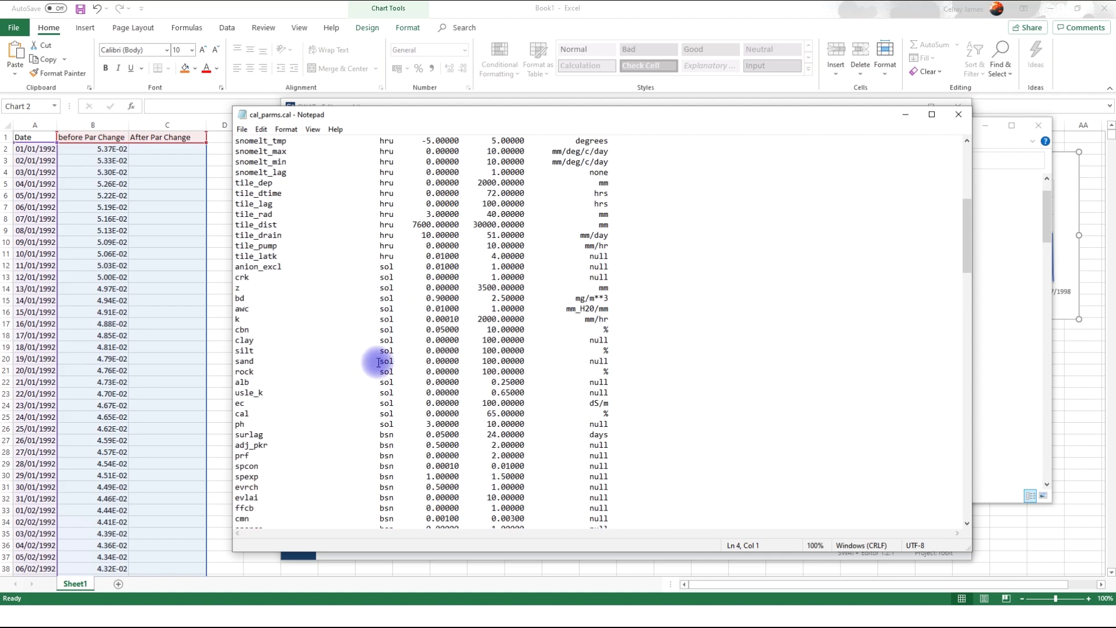
{"action": "scroll", "coordinate": [381, 372], "scroll_direction": "down", "scroll_amount": 12}
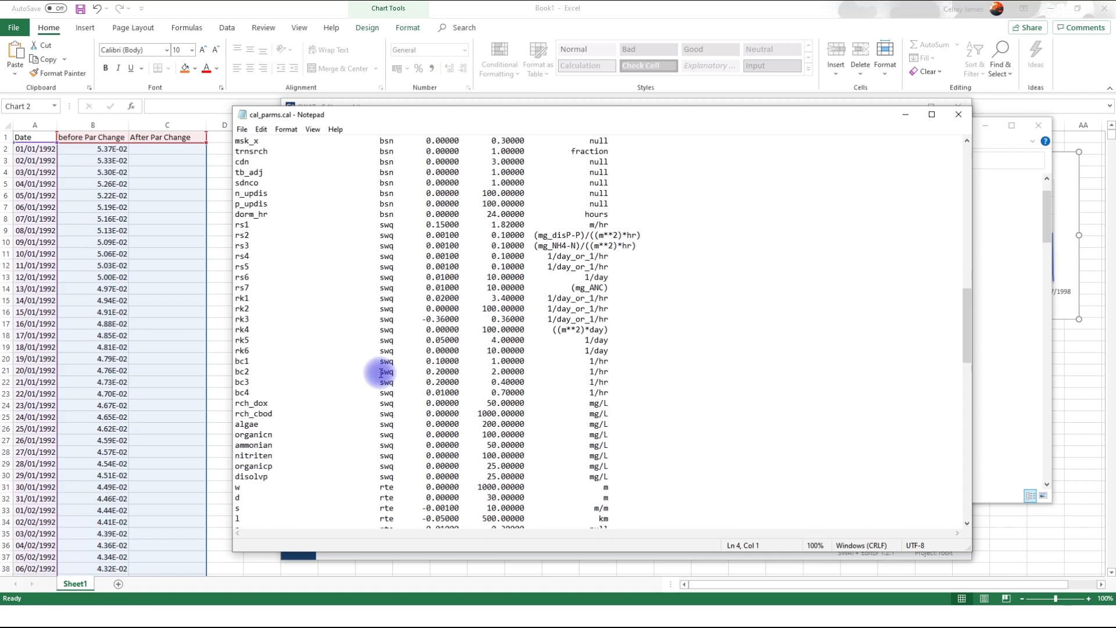
{"action": "scroll", "coordinate": [381, 373], "scroll_direction": "down", "scroll_amount": 20}
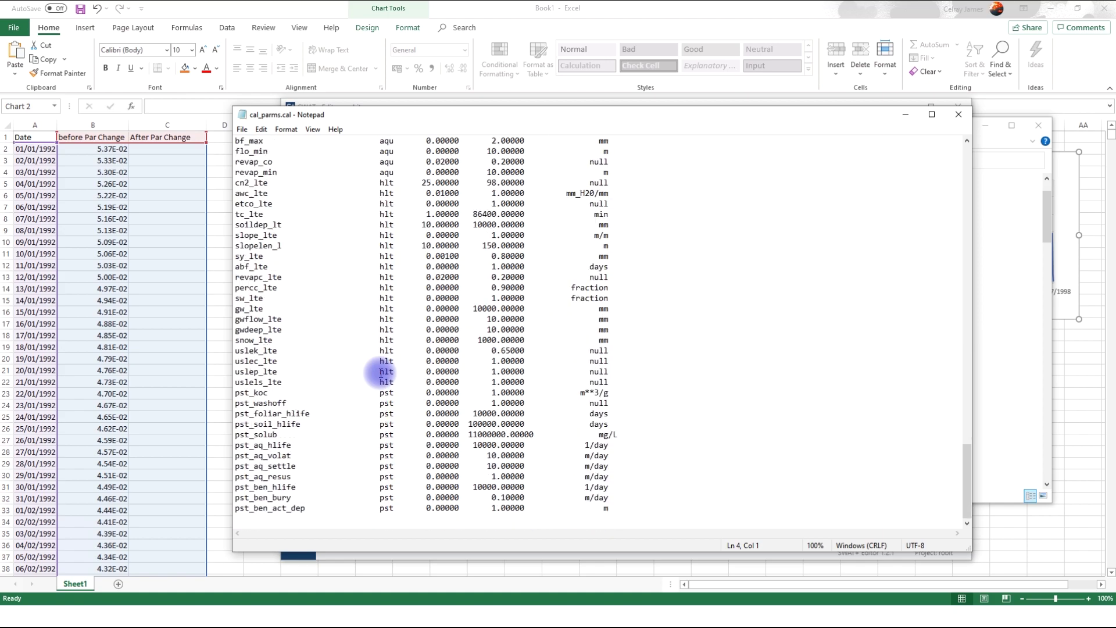
- Close cal_parms.cal and open print.prt from the file list
{"action": "left_click", "coordinate": [959, 114]}
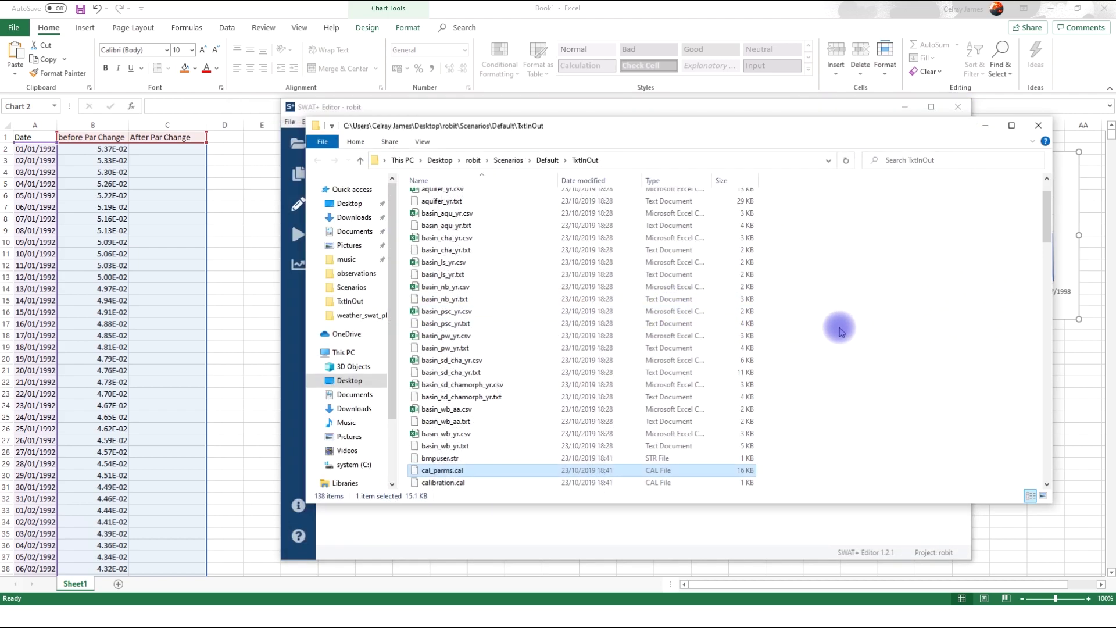
{"action": "left_click", "coordinate": [521, 277]}
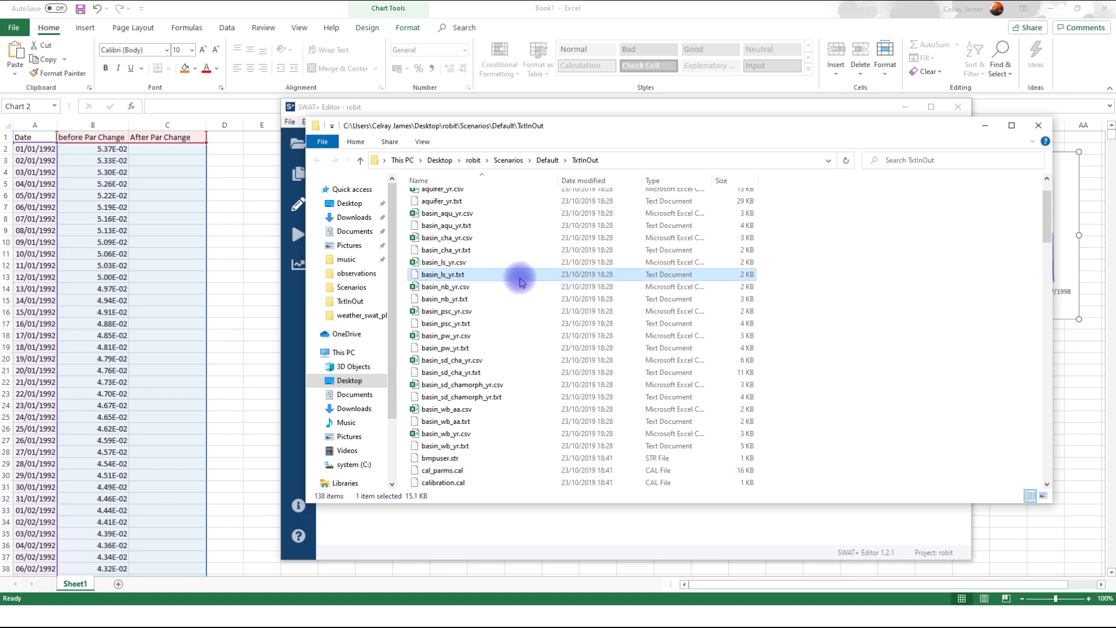
{"action": "key", "text": "p"}
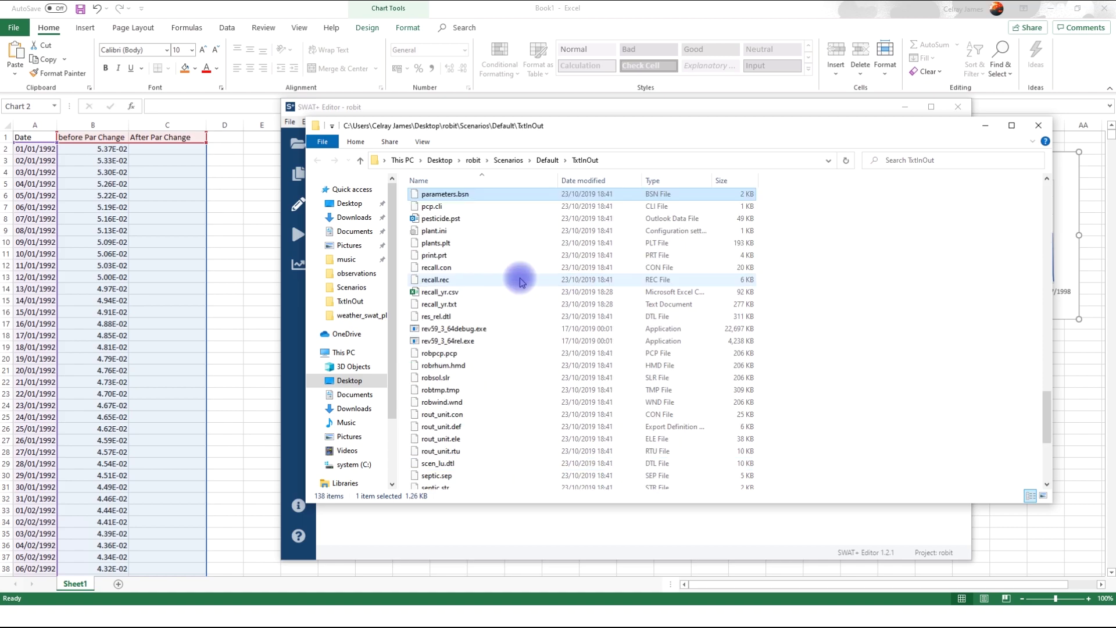
{"action": "key", "text": "Down"}
{"action": "key", "text": "Down"}
{"action": "key", "text": "Down"}
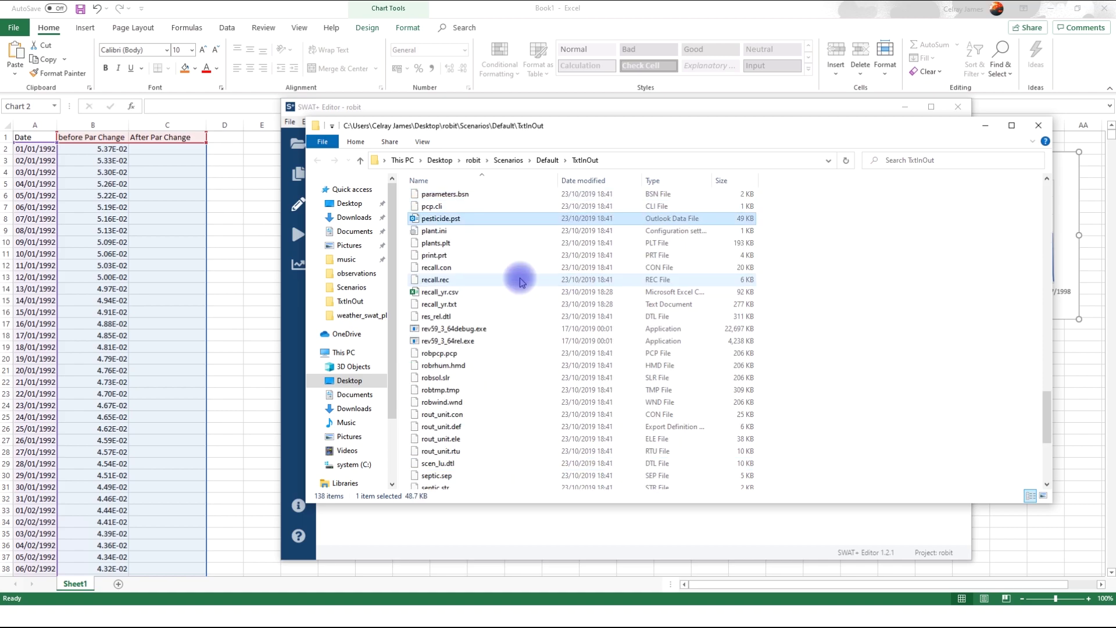
{"action": "key", "text": "Down"}
{"action": "key", "text": "Down"}
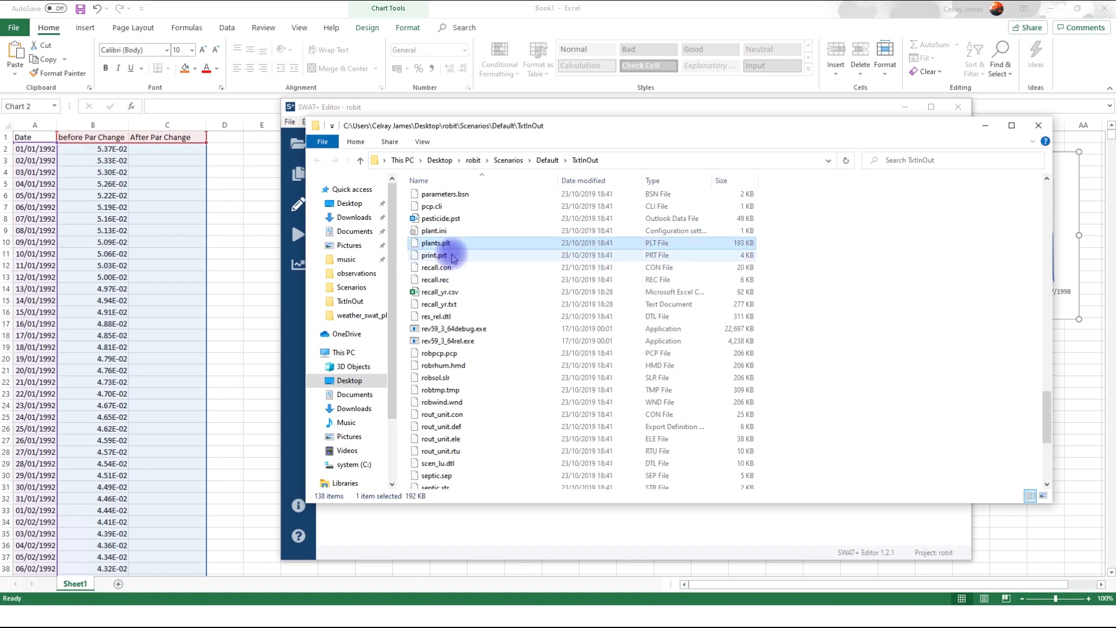
{"action": "key", "text": "Return"}
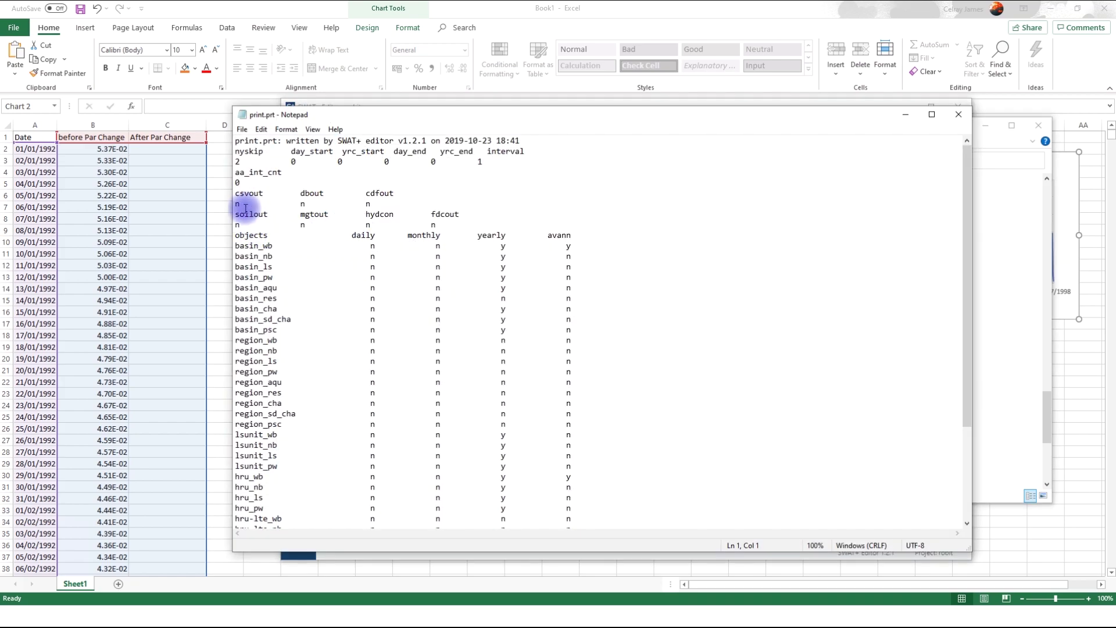
- Change print.prt's csvout value from n to y, save, and close it
{"action": "left_click_drag", "start_coordinate": [242, 205], "coordinate": [227, 206]}
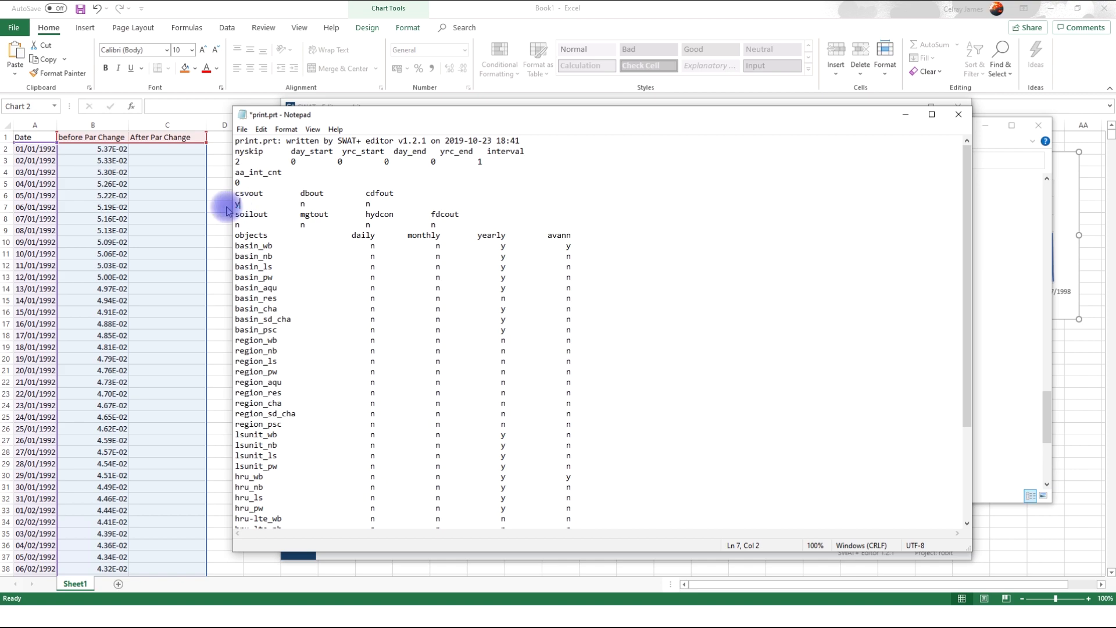
{"action": "key", "text": "ctrl+s"}
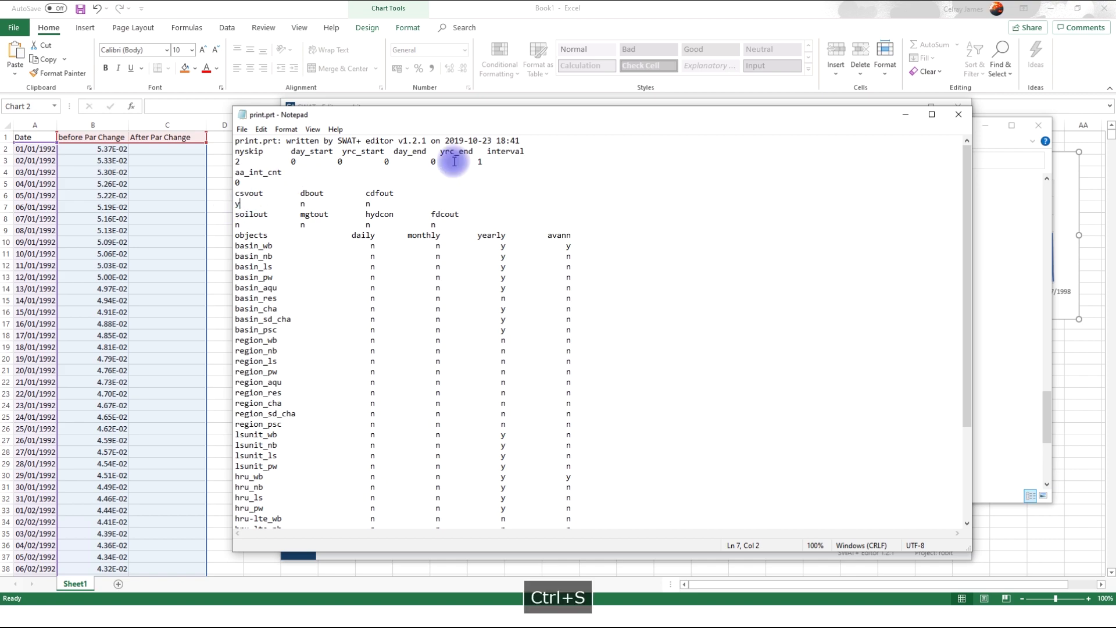
{"action": "left_click", "coordinate": [958, 114]}
- Sort TxtInOut by size, largest first, and launch rev59_3_64rel.exe, confirming Run
{"action": "left_click_drag", "start_coordinate": [1044, 416], "coordinate": [1031, 185]}
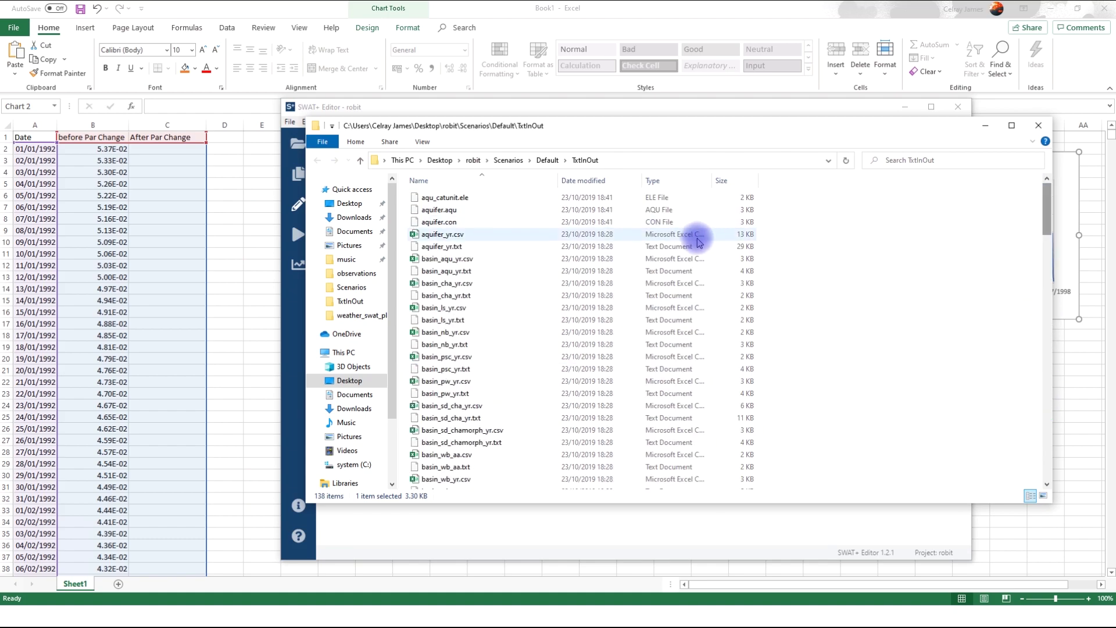
{"action": "left_click", "coordinate": [726, 181]}
{"action": "left_click_drag", "start_coordinate": [1041, 339], "coordinate": [1033, 193]}
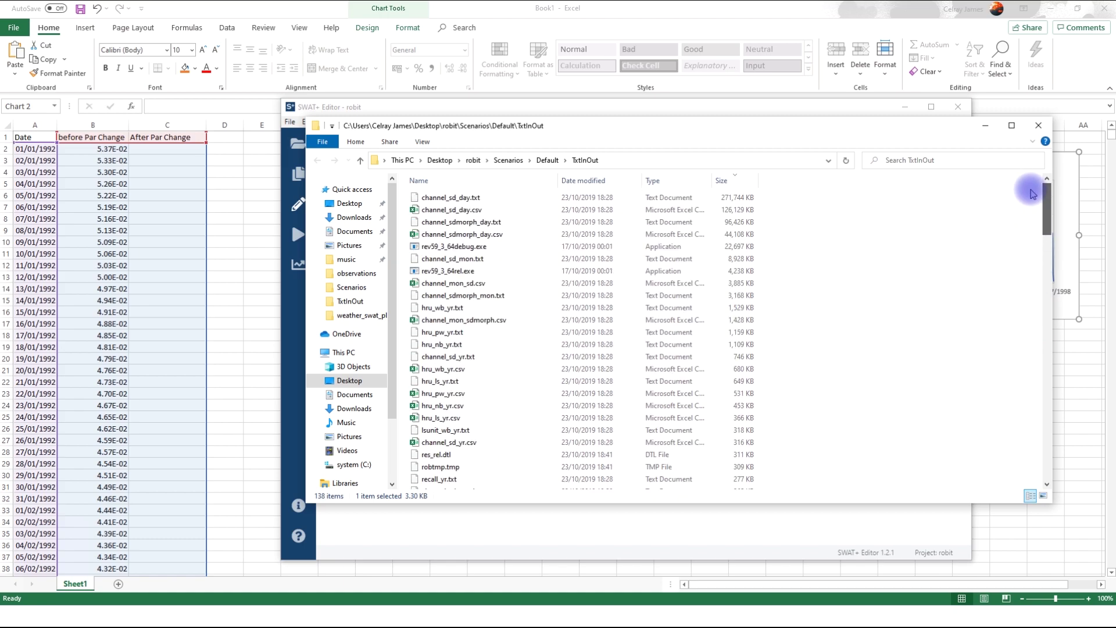
{"action": "double_click", "coordinate": [452, 276]}
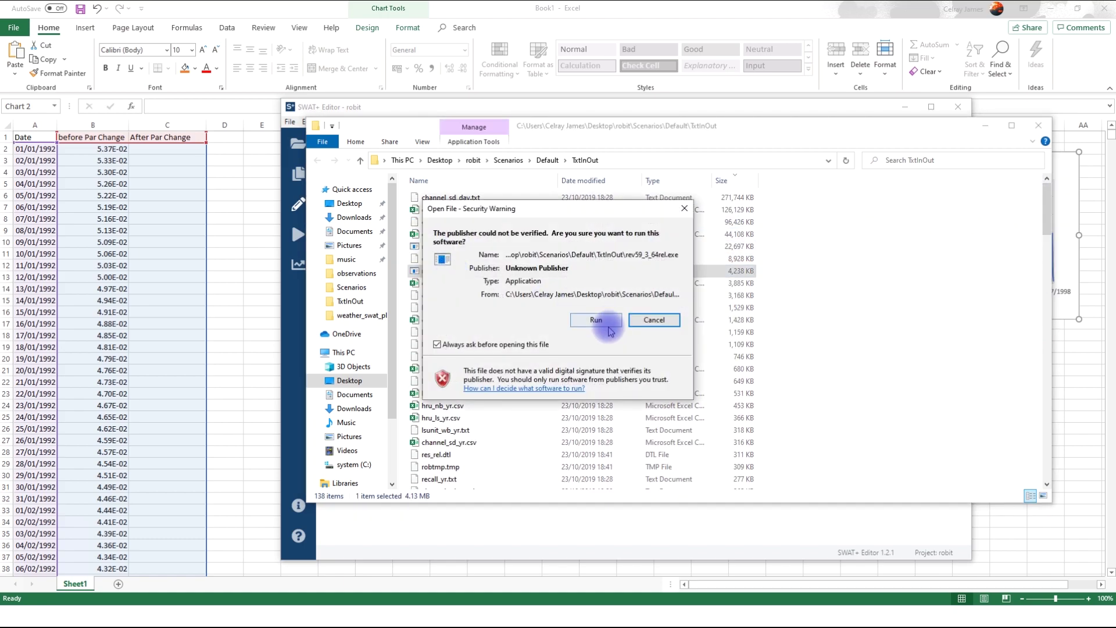
{"action": "left_click", "coordinate": [601, 321]}
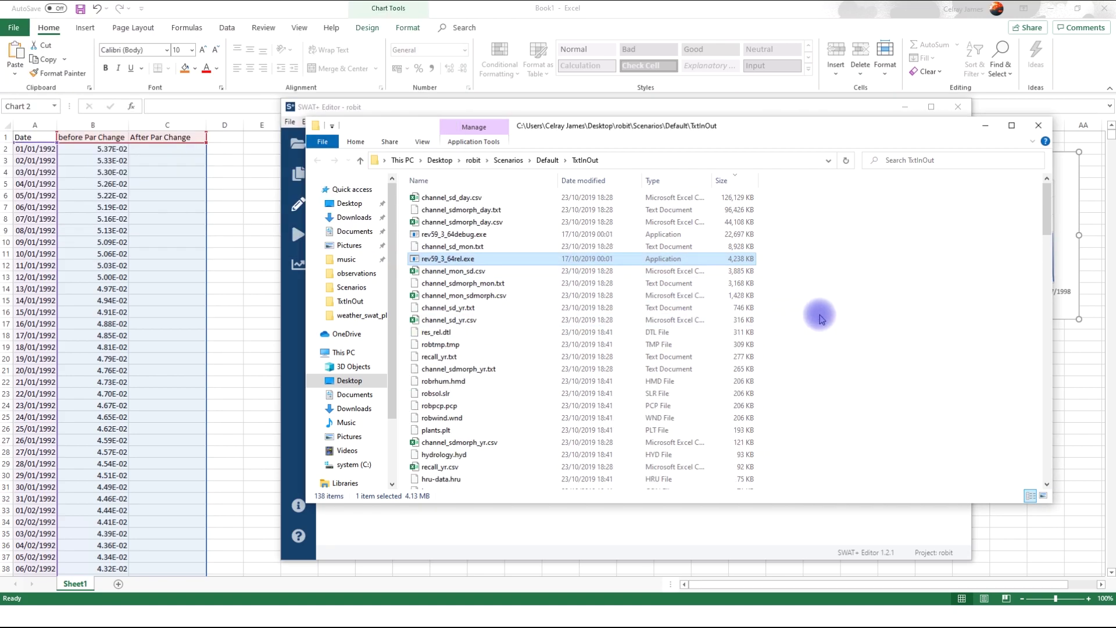
- Close the old channel_sd_day.csv without saving and rerun rev59_3_64rel.exe
{"action": "key", "text": "alt+Tab"}
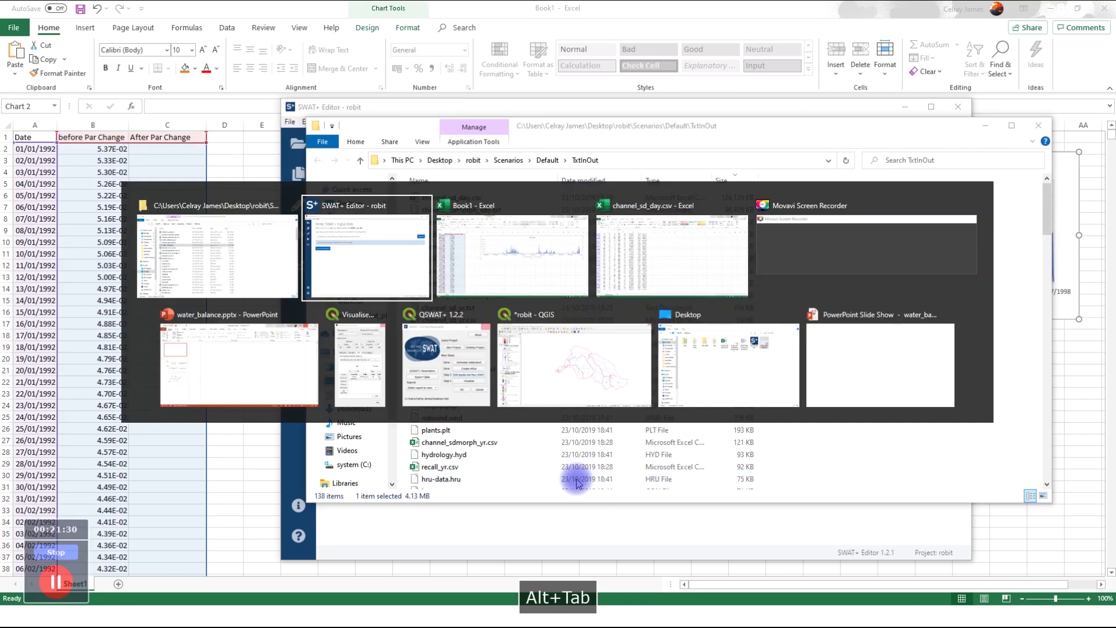
{"action": "key", "text": "alt+Tab"}
{"action": "key", "text": "alt+Tab"}
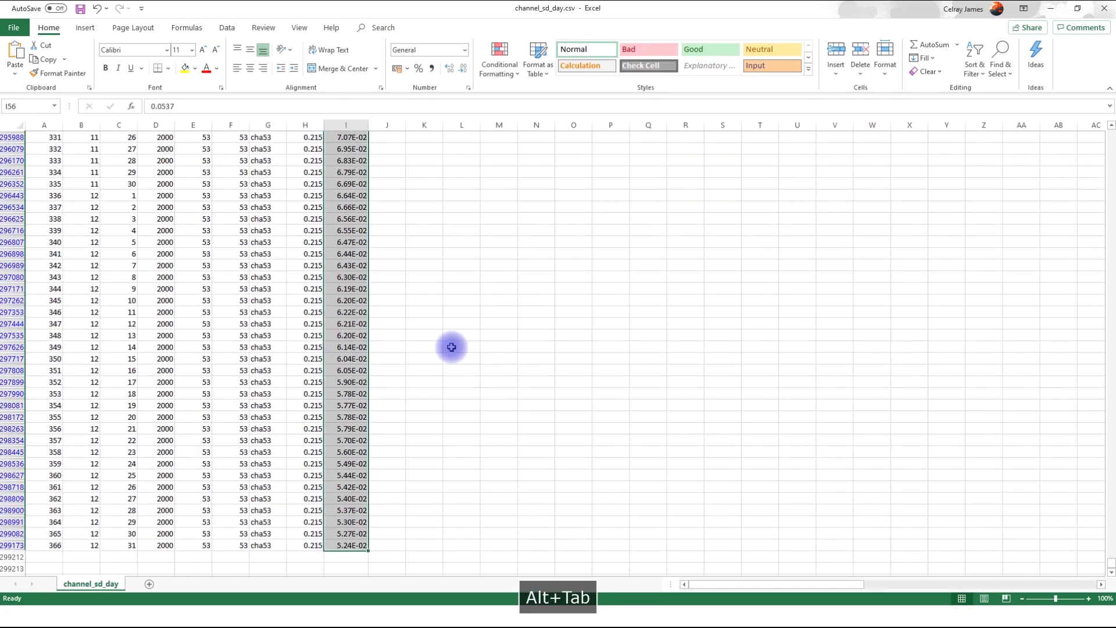
{"action": "left_click", "coordinate": [1100, 8]}
{"action": "left_click", "coordinate": [558, 326]}
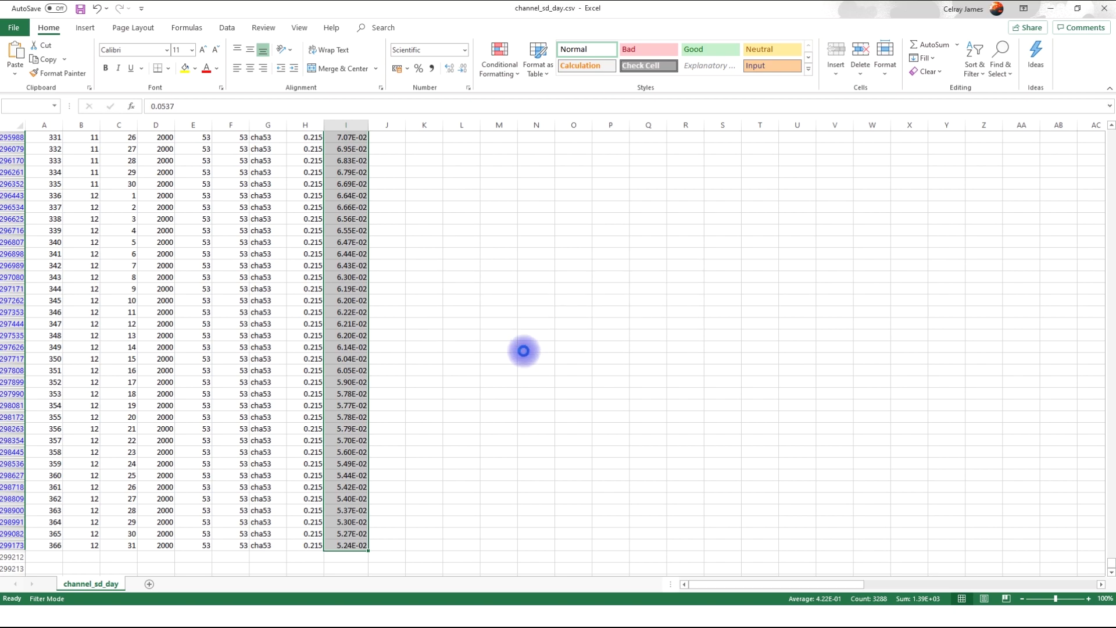
{"action": "key", "text": "alt+Tab"}
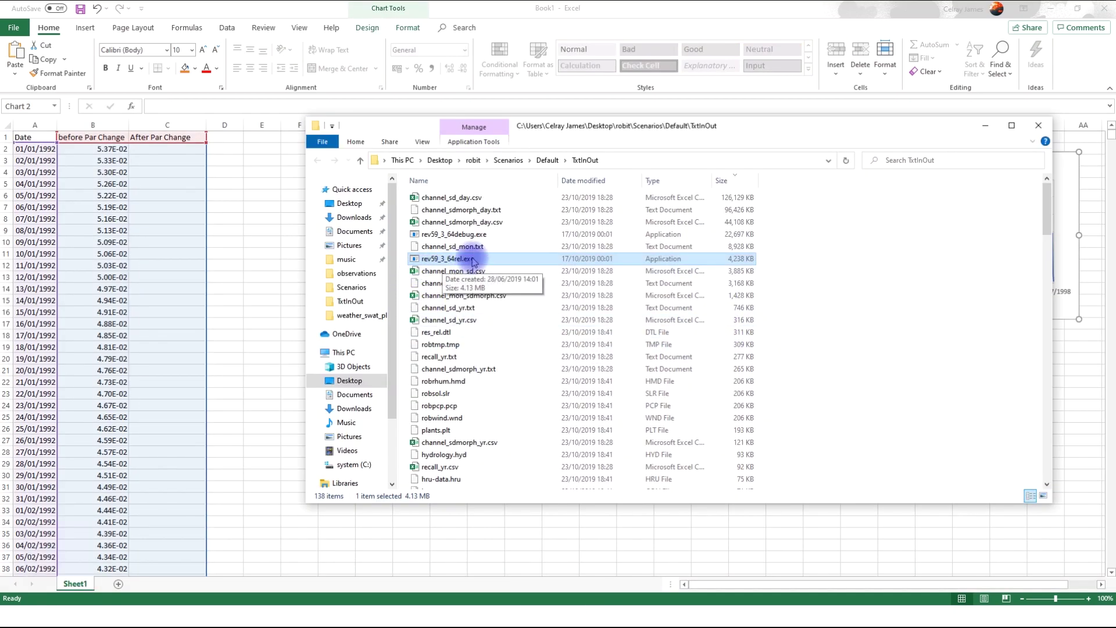
{"action": "double_click", "coordinate": [474, 260]}
{"action": "left_click", "coordinate": [590, 320]}
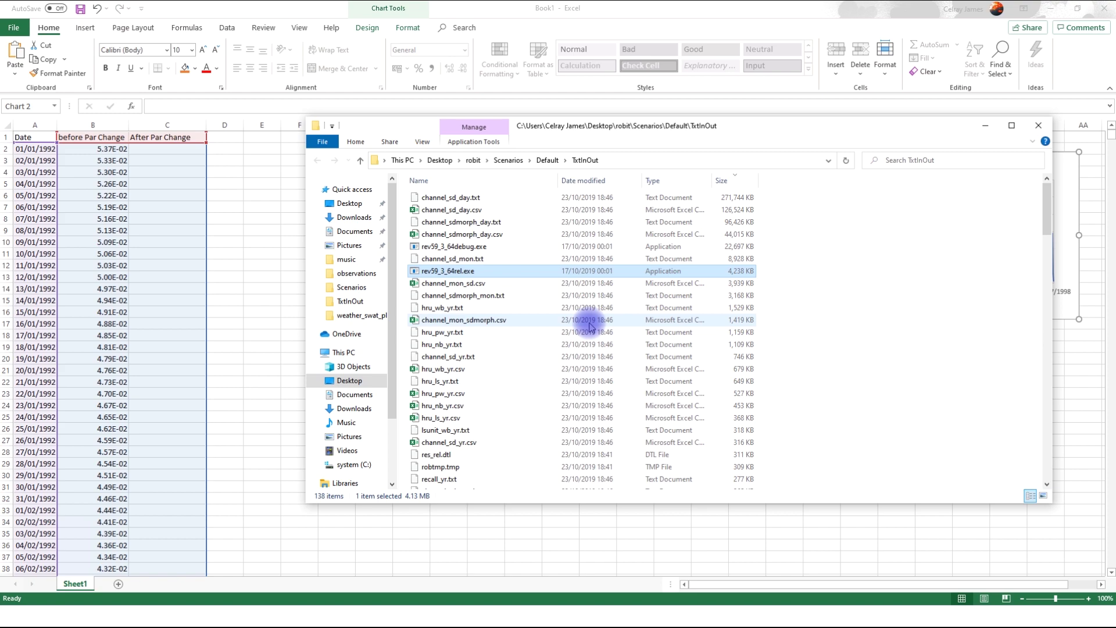
- Open the regenerated channel_sd_day.csv and delete the storage columns and those after flo_out
{"action": "double_click", "coordinate": [511, 211]}
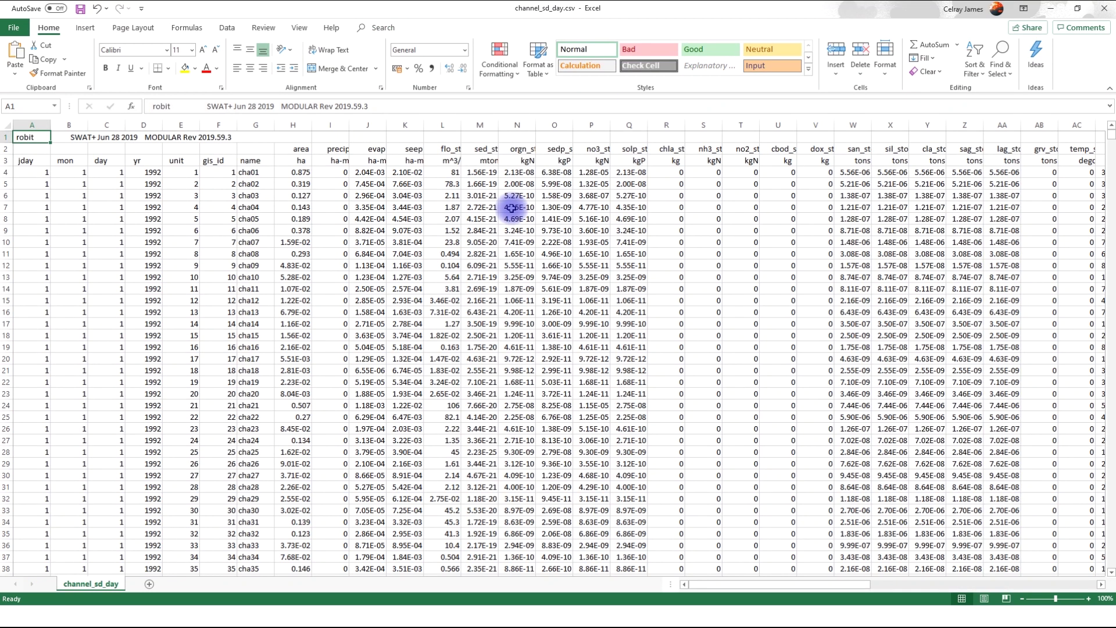
{"action": "left_click", "coordinate": [330, 125]}
{"action": "key", "text": "ctrl+shift+Right"}
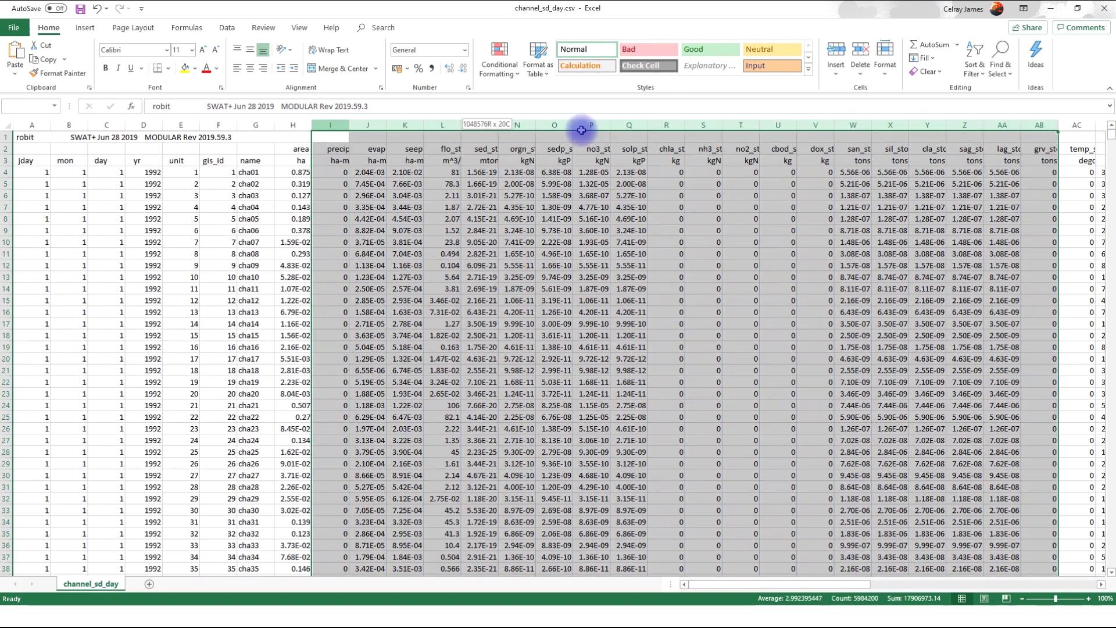
{"action": "key", "text": "ctrl+minus"}
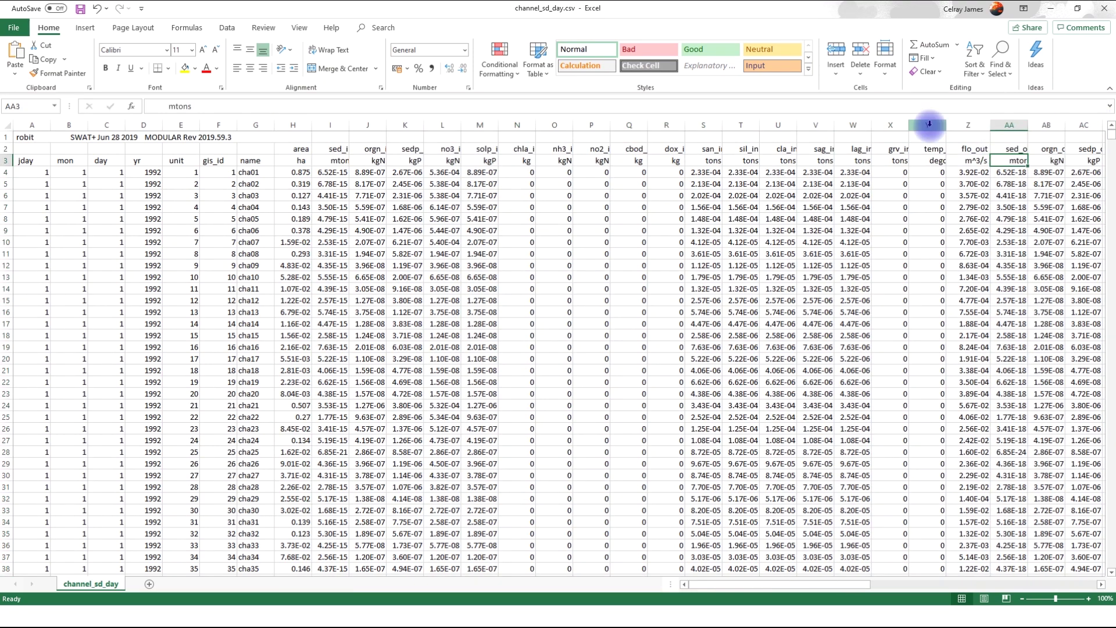
{"action": "left_click_drag", "start_coordinate": [375, 125], "coordinate": [934, 123]}
{"action": "right_click", "coordinate": [934, 123]}
{"action": "left_click", "coordinate": [960, 224]}
- Filter gis_id to the outlet channel and paste its flo_out values into Book1's After Par Change column
{"action": "left_click", "coordinate": [975, 64]}
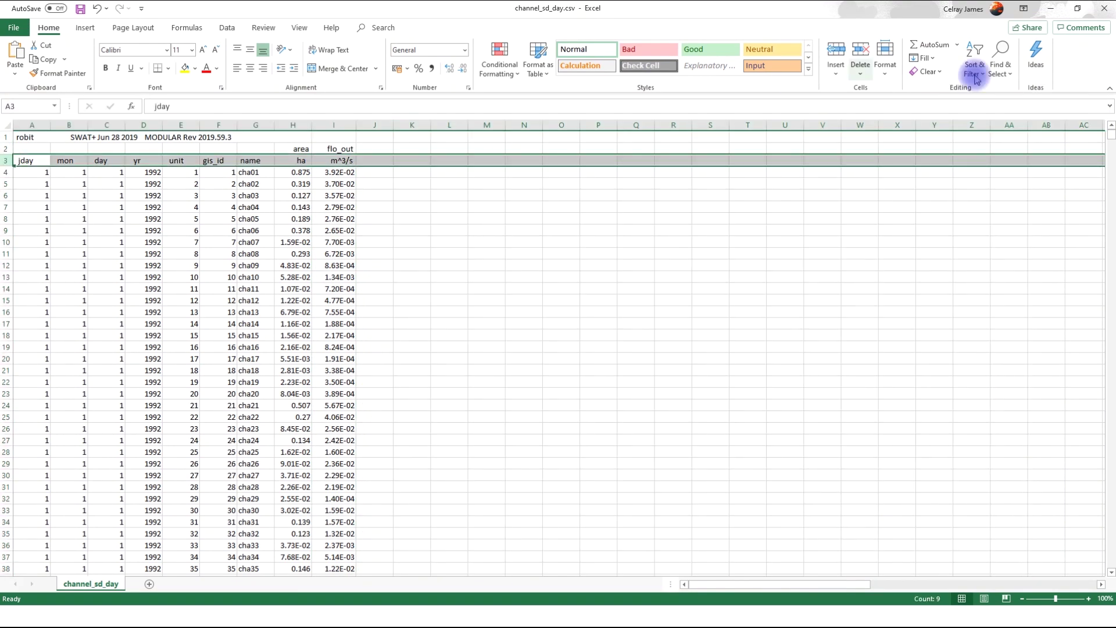
{"action": "left_click", "coordinate": [983, 125]}
{"action": "left_click", "coordinate": [232, 160]}
{"action": "left_click", "coordinate": [117, 273]}
{"action": "scroll", "coordinate": [129, 332], "scroll_direction": "down", "scroll_amount": 10}
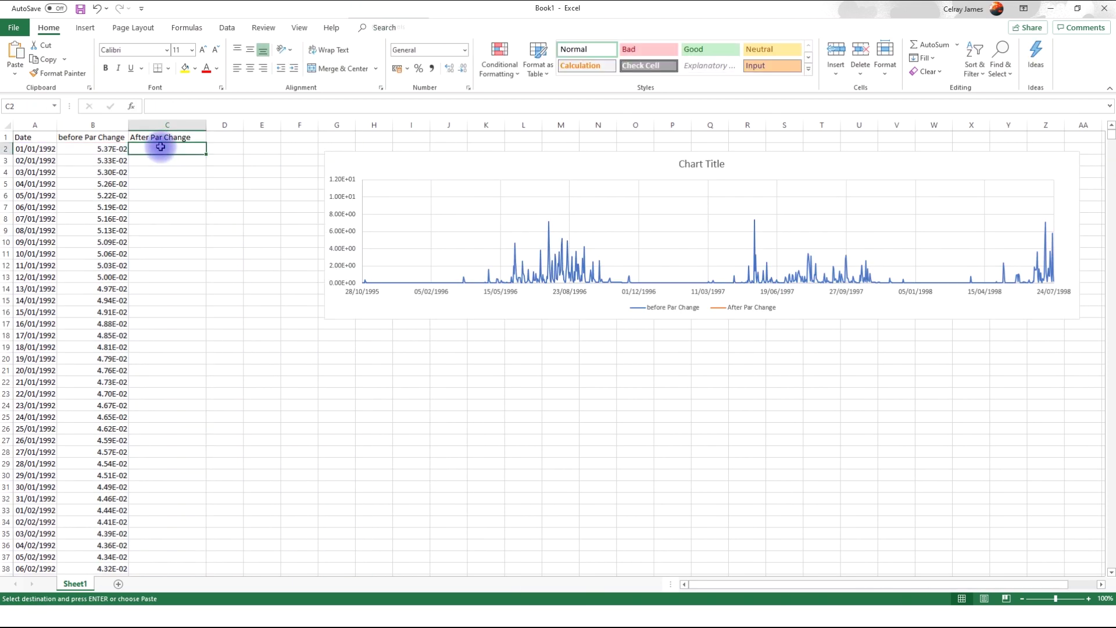
{"action": "key", "text": "ctrl+v"}
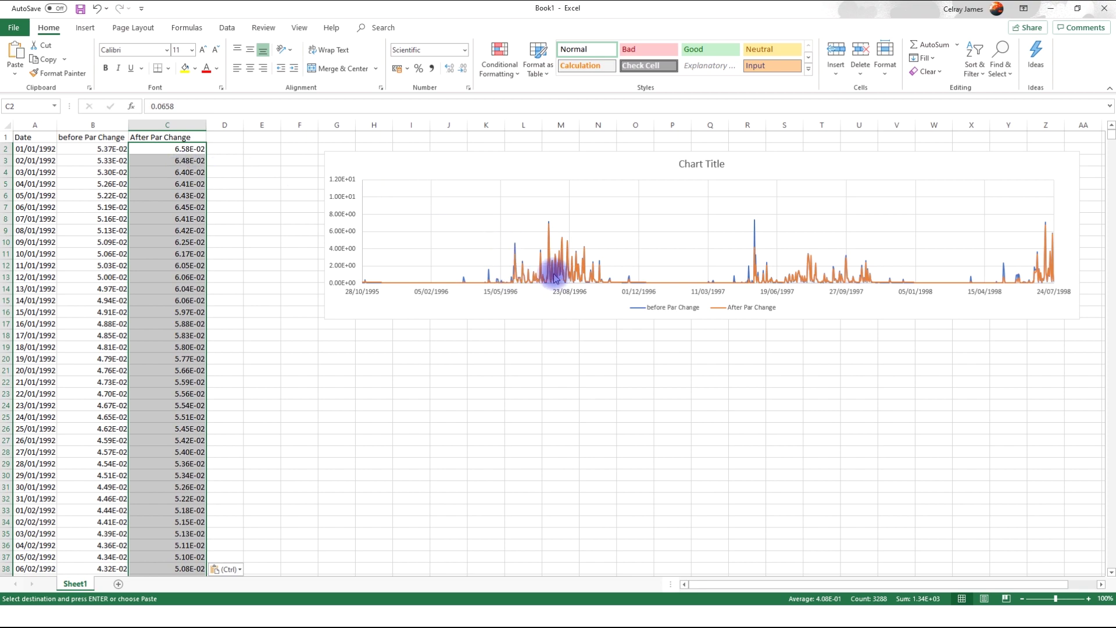
- Widen the hydrograph chart left to column B and stretch it down to row 32
{"action": "left_click", "coordinate": [372, 162]}
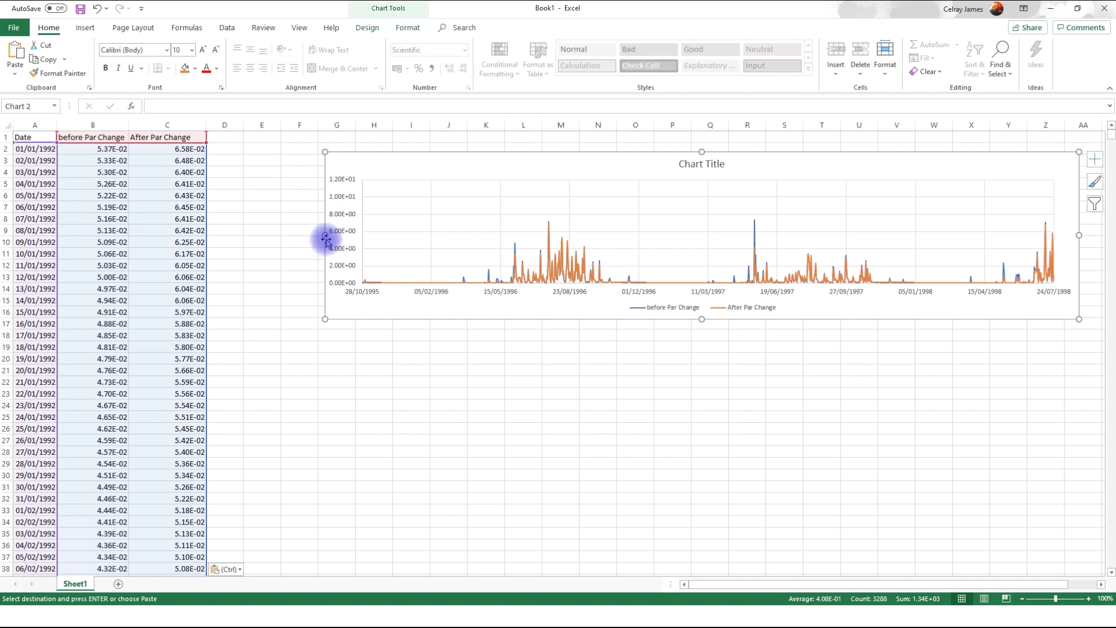
{"action": "left_click_drag", "start_coordinate": [324, 239], "coordinate": [100, 236]}
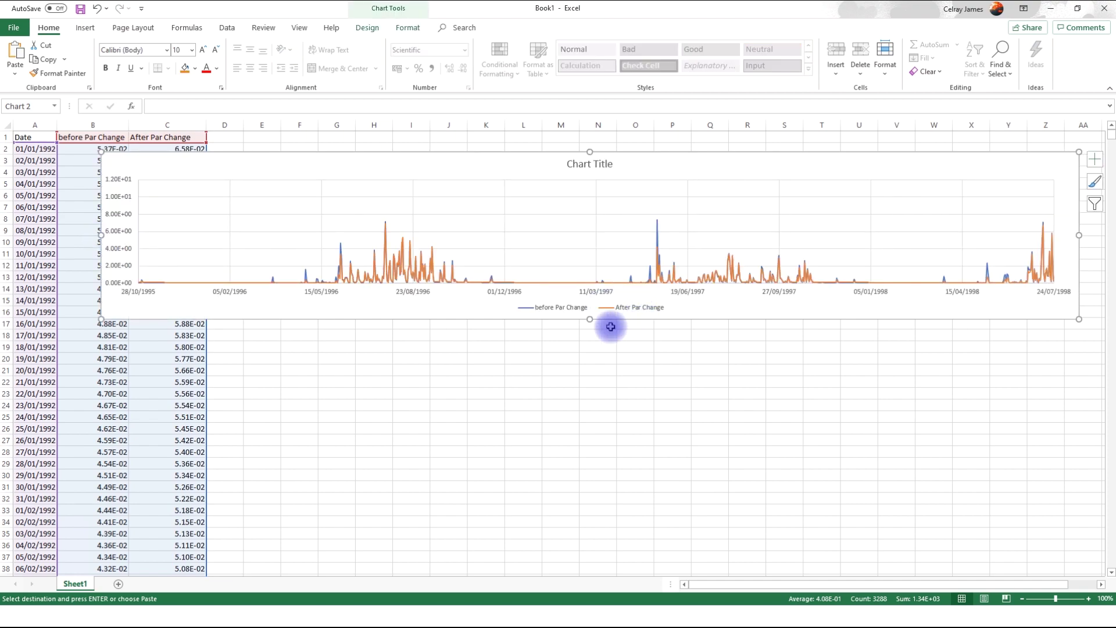
{"action": "left_click_drag", "start_coordinate": [589, 319], "coordinate": [580, 500]}
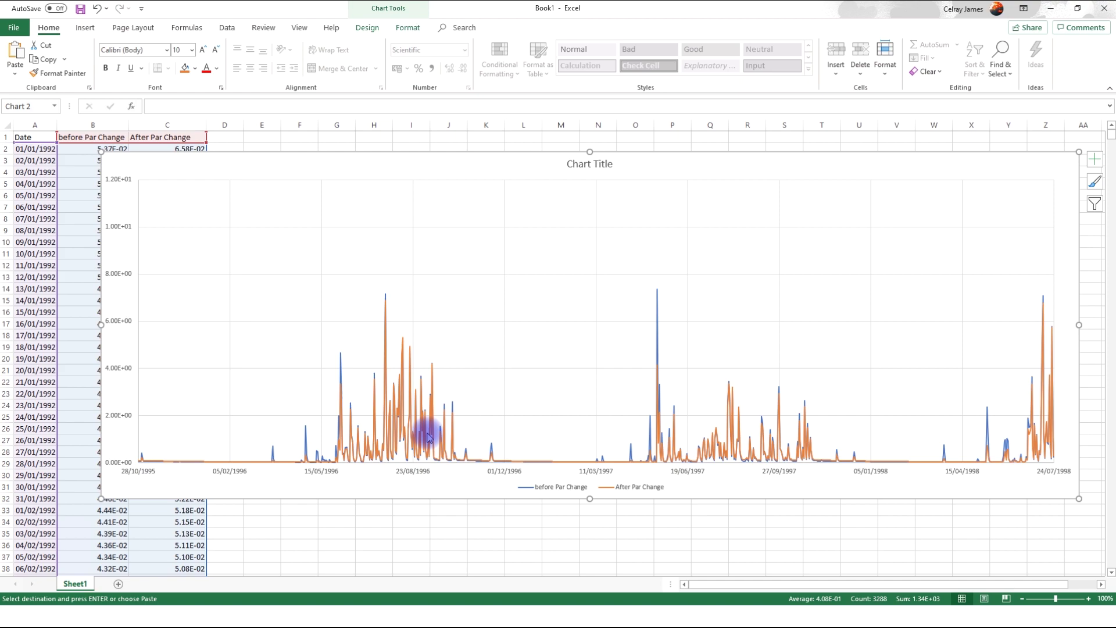
- Bring up model_evaluation.xlsx and select its observed versus simulated flow chart
{"action": "key", "text": "alt+Tab"}
{"action": "left_click", "coordinate": [445, 291]}
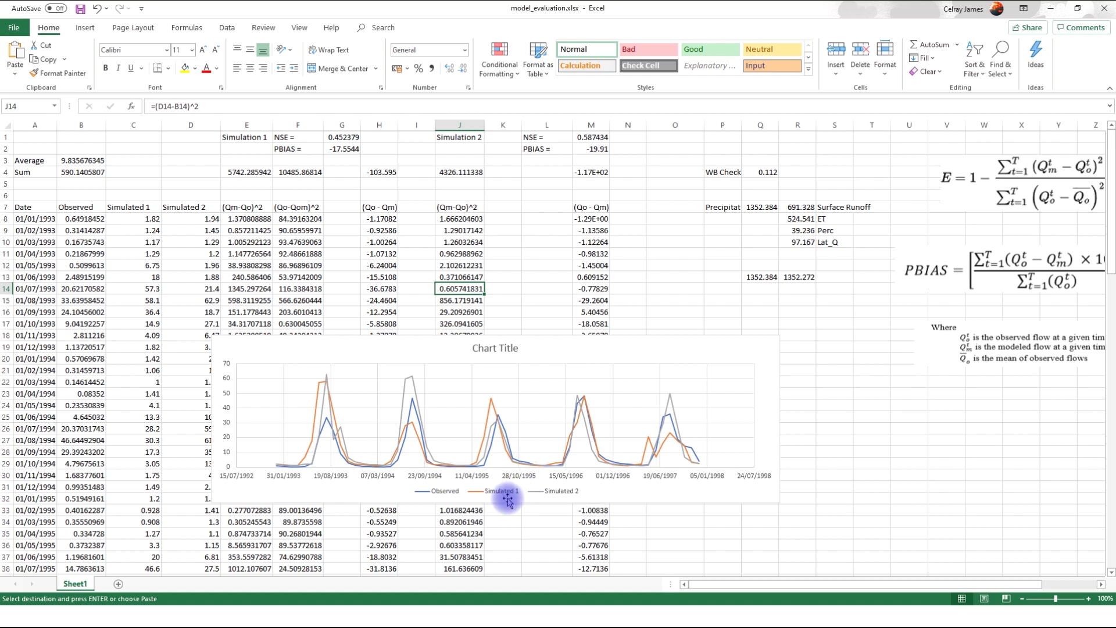
{"action": "mouse_move", "coordinate": [419, 445]}
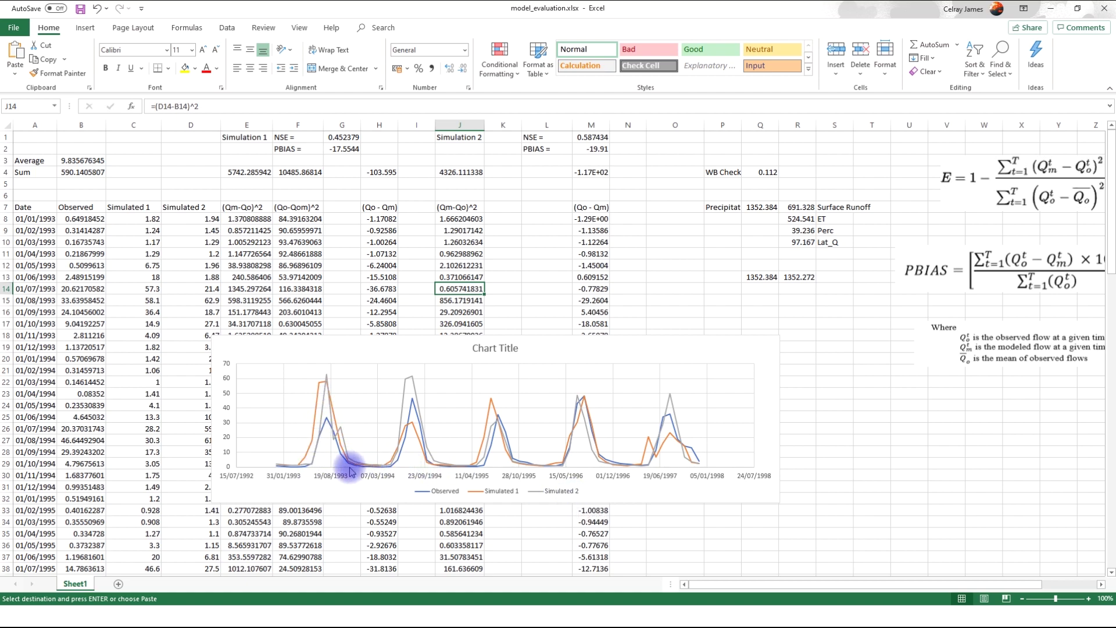
{"action": "mouse_move", "coordinate": [350, 468]}
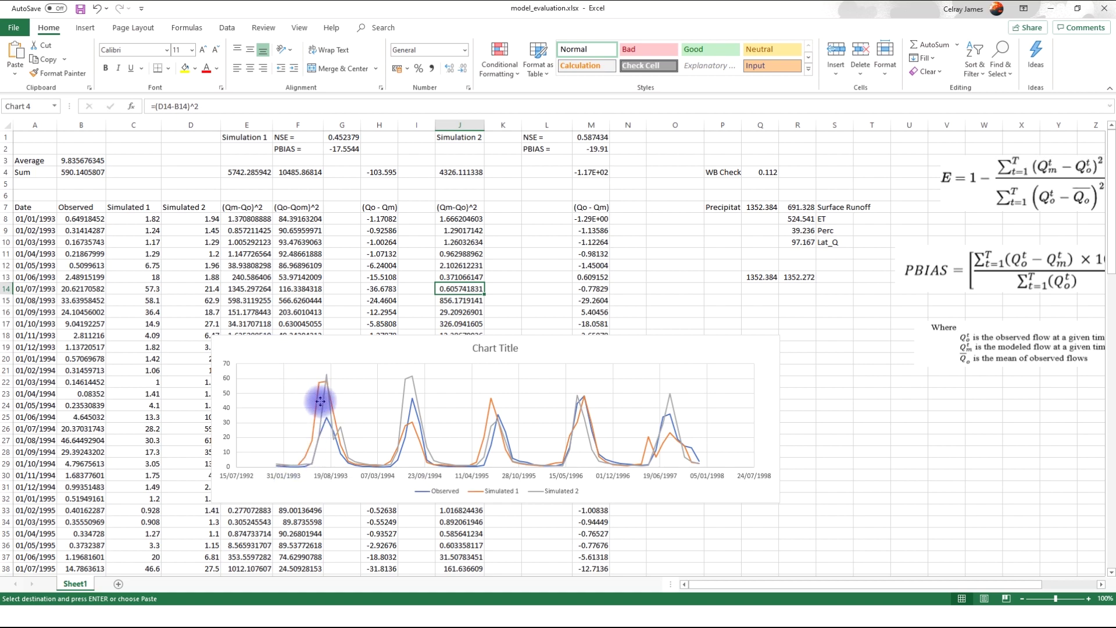
{"action": "left_click", "coordinate": [351, 465]}
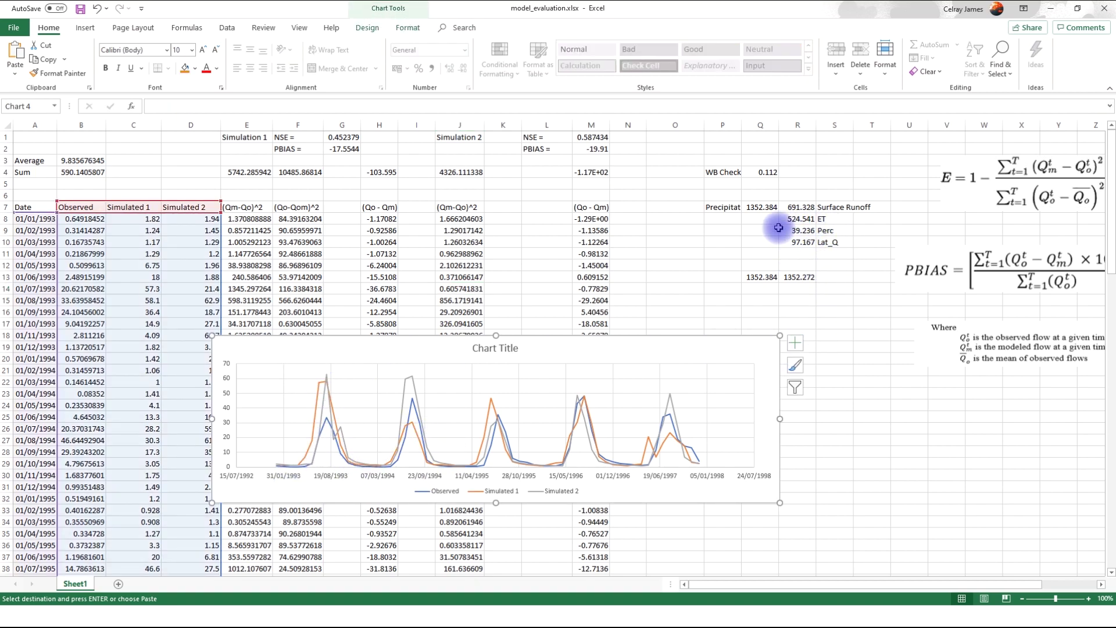
- Compare NSE in G1 and M1 (0.452379 vs 0.587434) and Simulation 2's PBIAS in M2
{"action": "left_click", "coordinate": [593, 138]}
{"action": "left_click", "coordinate": [346, 138]}
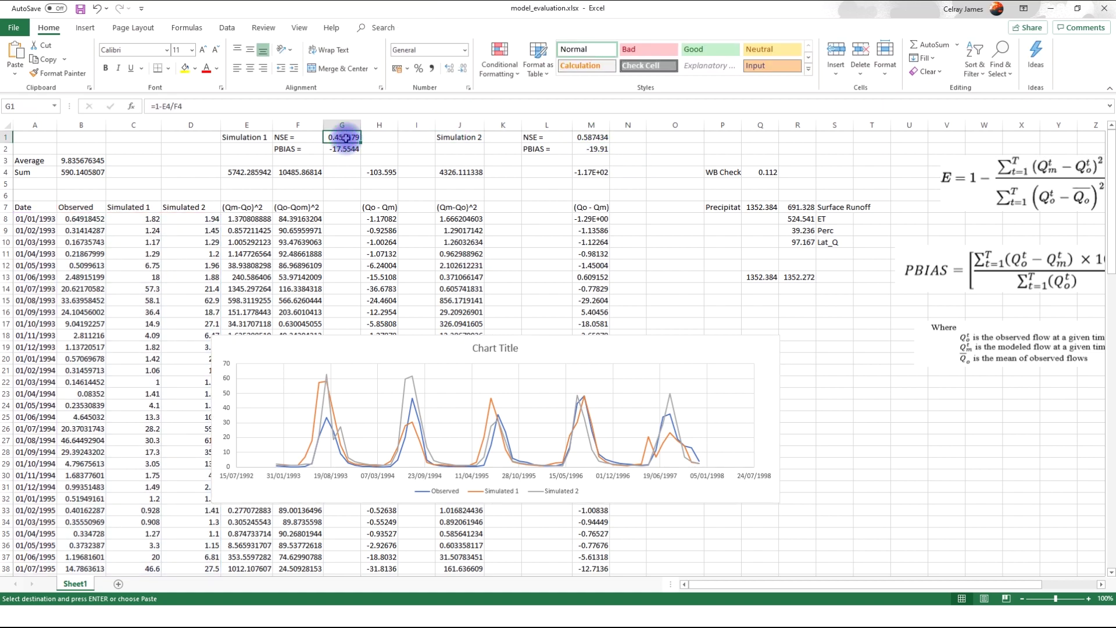
{"action": "left_click", "coordinate": [590, 138]}
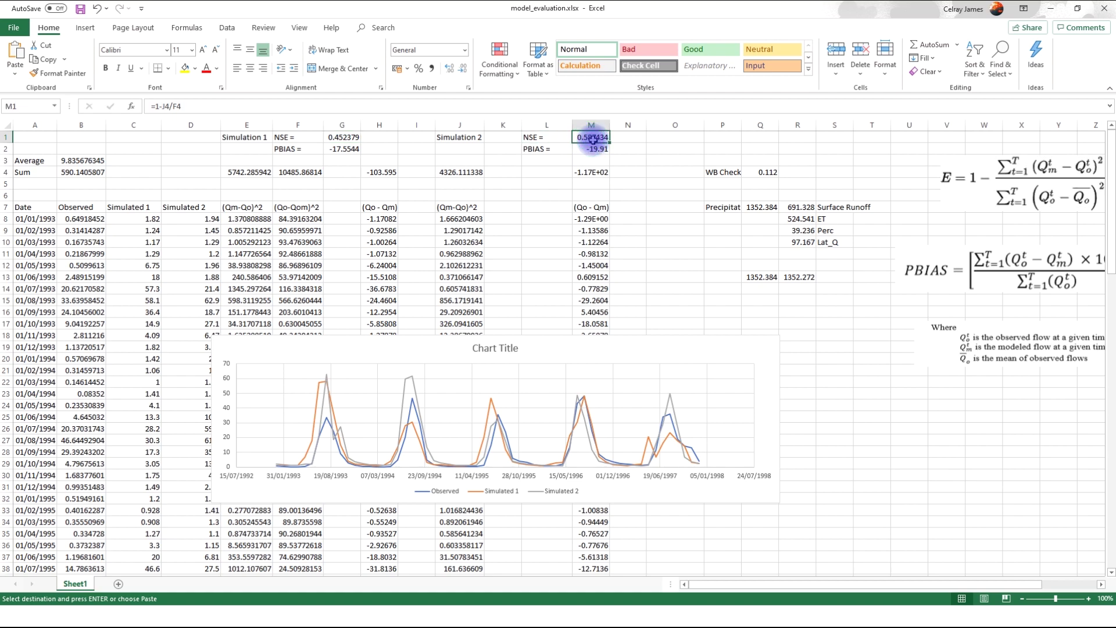
{"action": "left_click", "coordinate": [600, 150]}
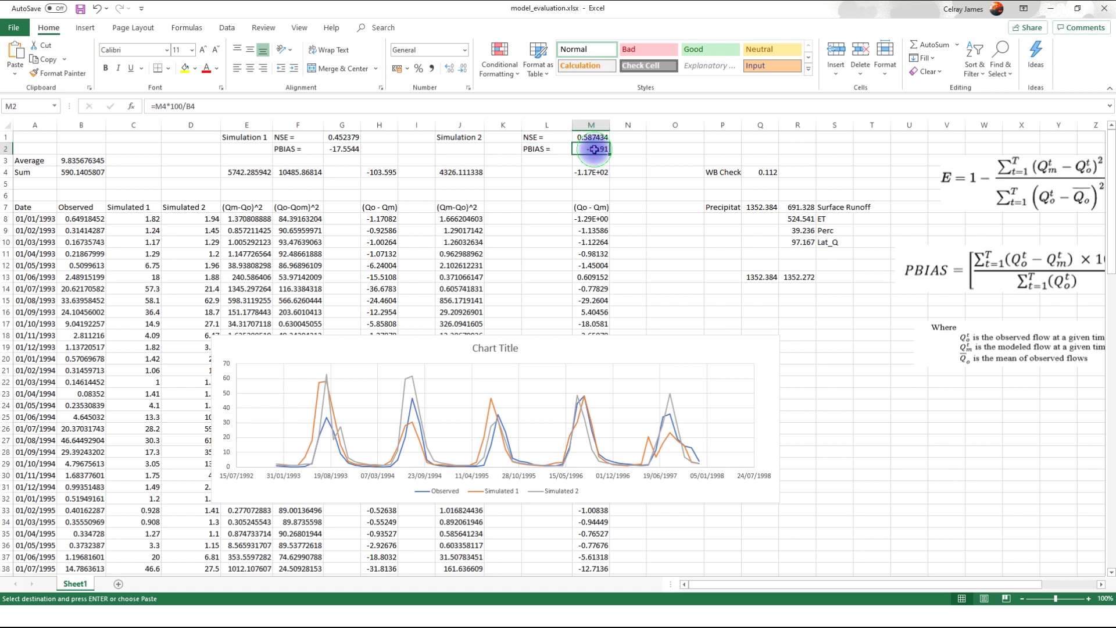